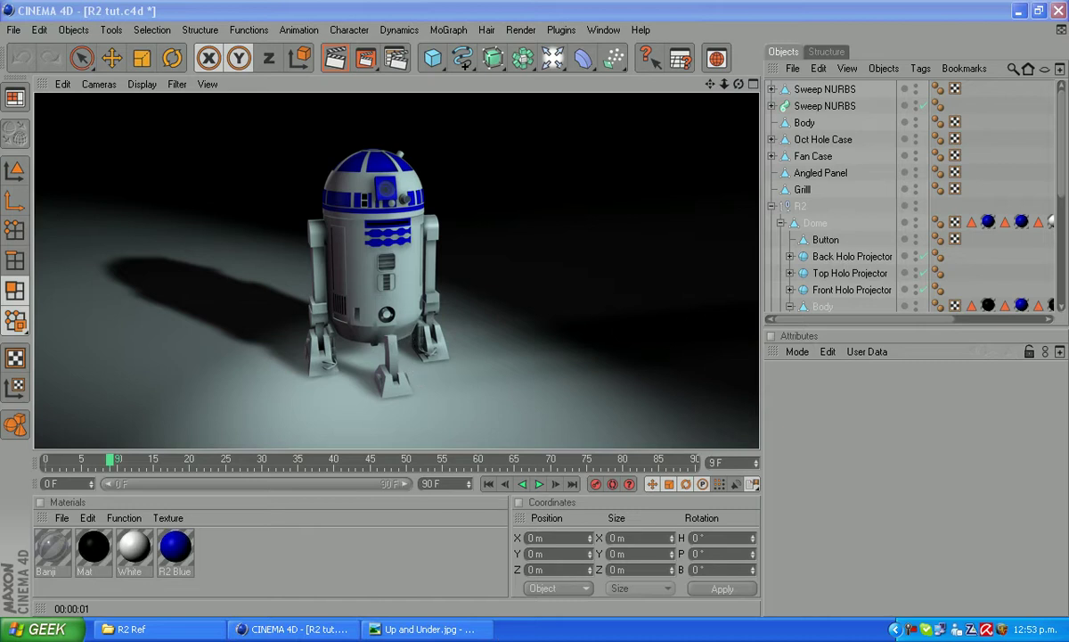
# Step: Check R2-D2's underside in the reference picture Up and Under.jpg and create a new empty scene in CINEMA 4D
pyautogui.click(439, 629)
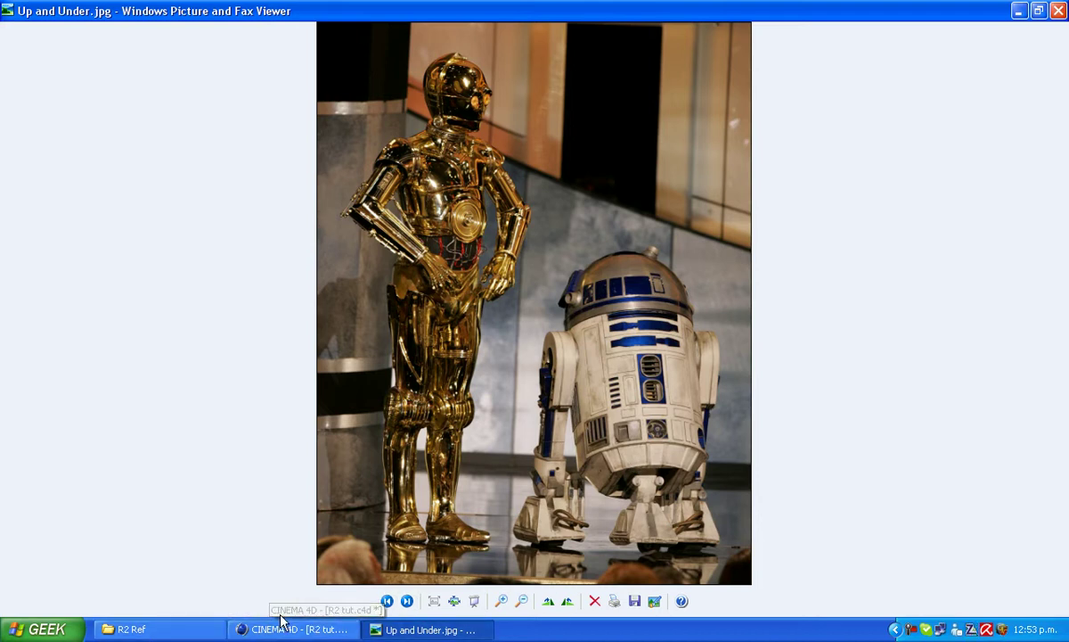
pyautogui.click(303, 630)
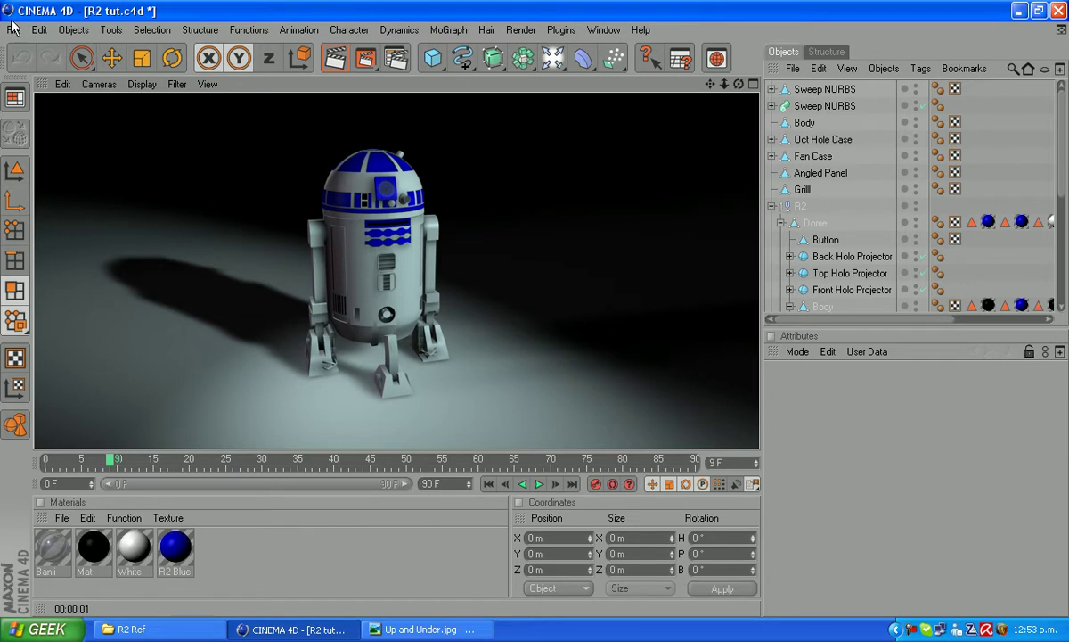
pyautogui.click(14, 30)
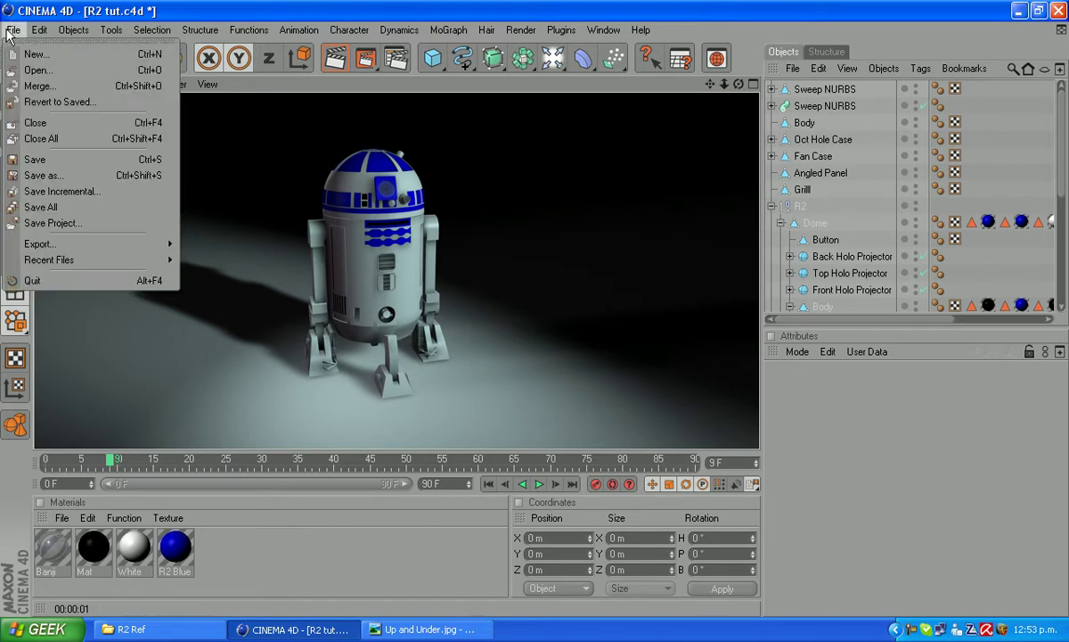
pyautogui.click(53, 62)
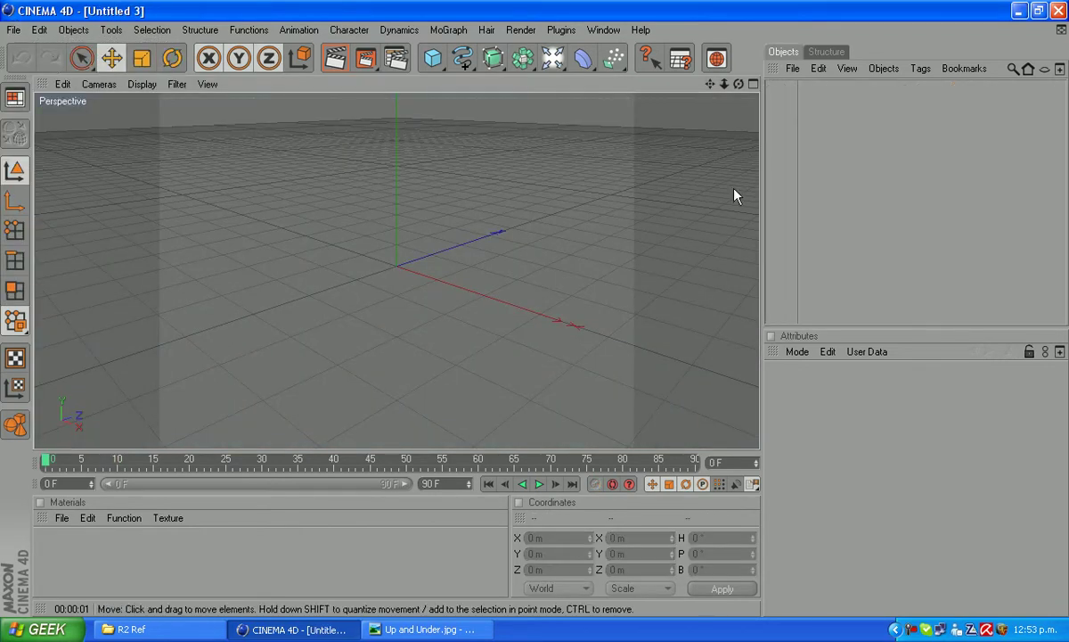
# Step: Add a cylinder primitive with a radius of 575 m and a height of 100 m
pyautogui.moveTo(711, 84); pyautogui.dragTo(715, 120)
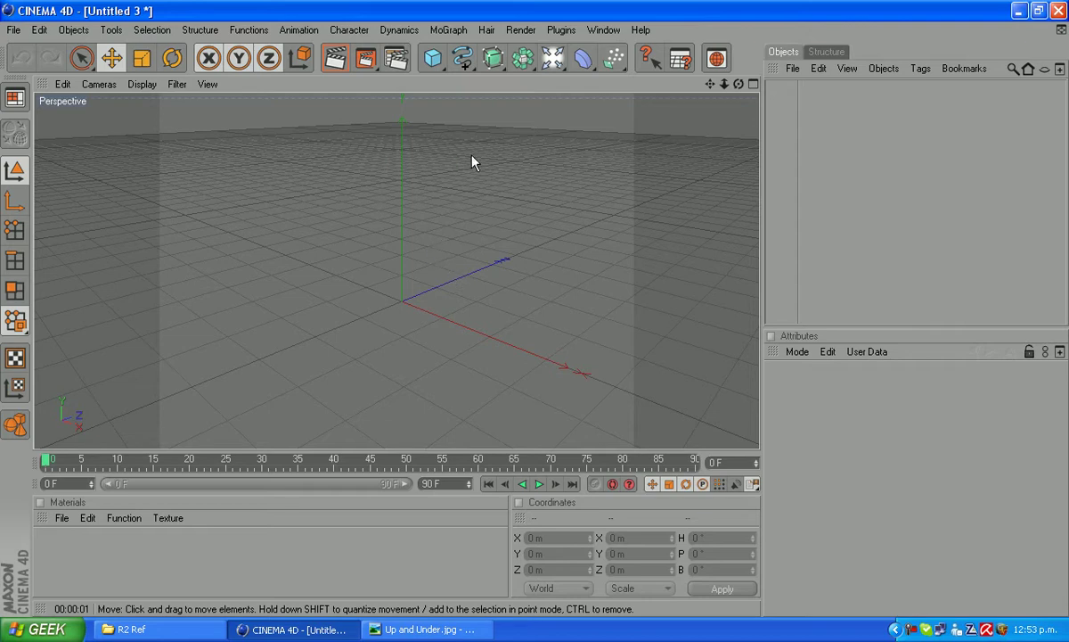
pyautogui.click(74, 30)
pyautogui.moveTo(132, 86)
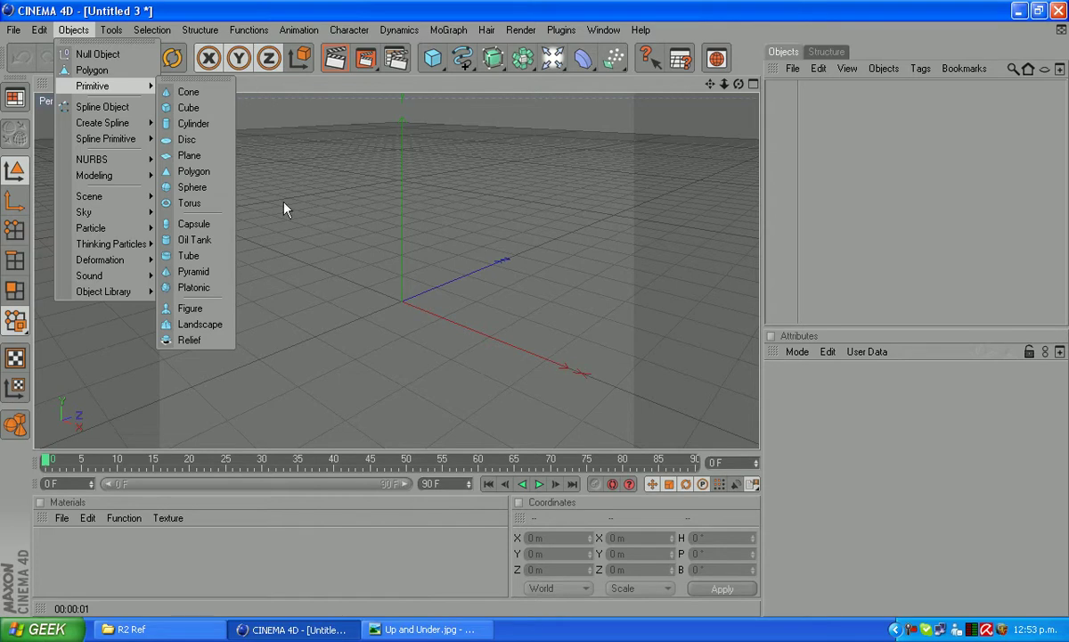
pyautogui.click(194, 123)
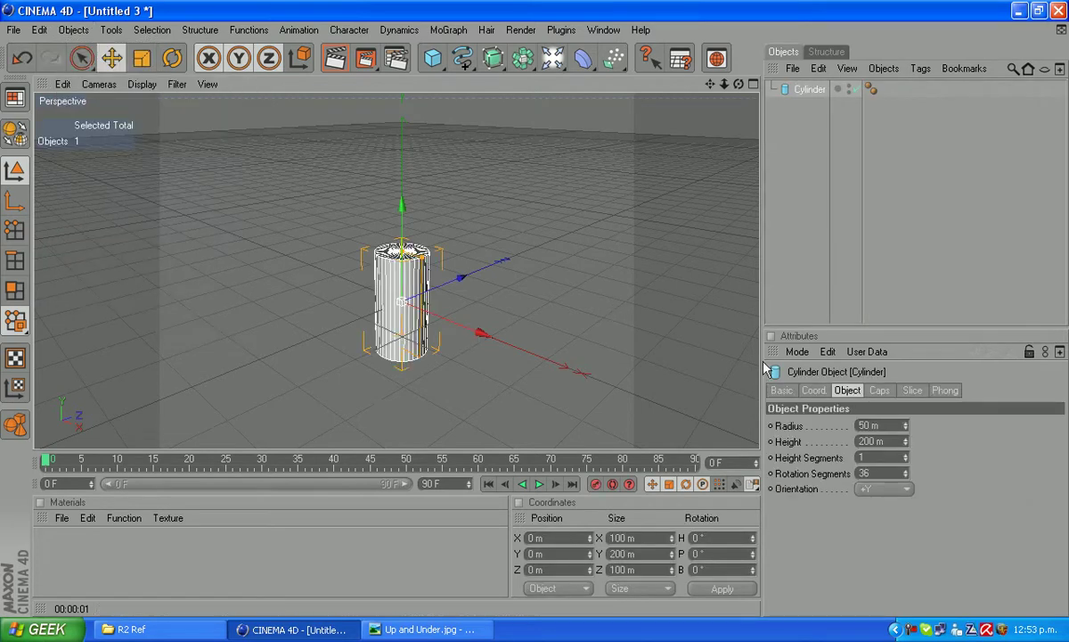
pyautogui.doubleClick(869, 426)
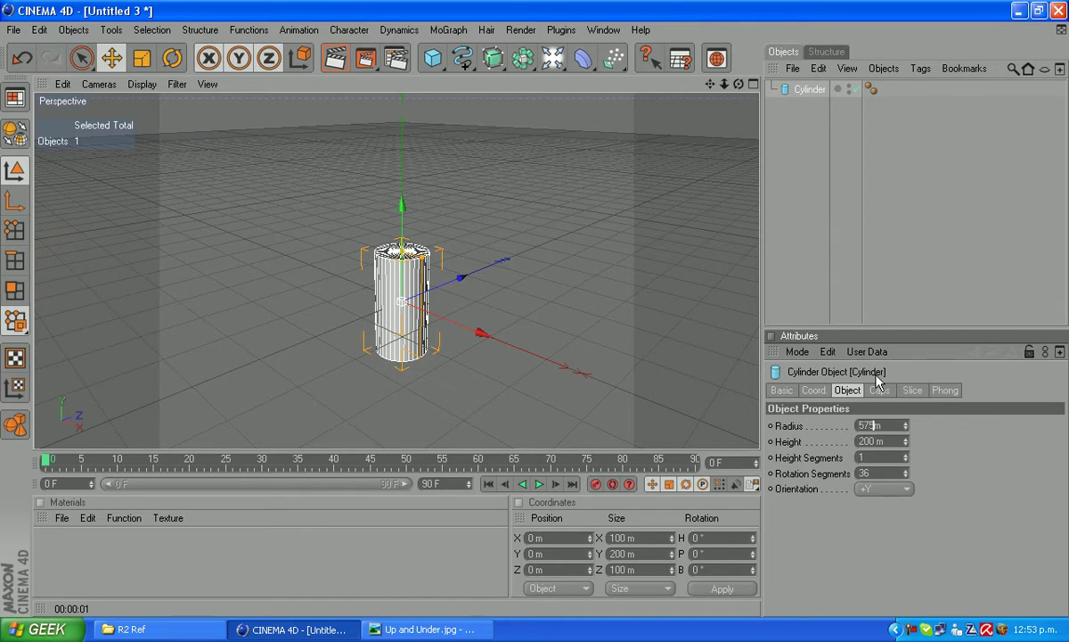
pyautogui.doubleClick(878, 441)
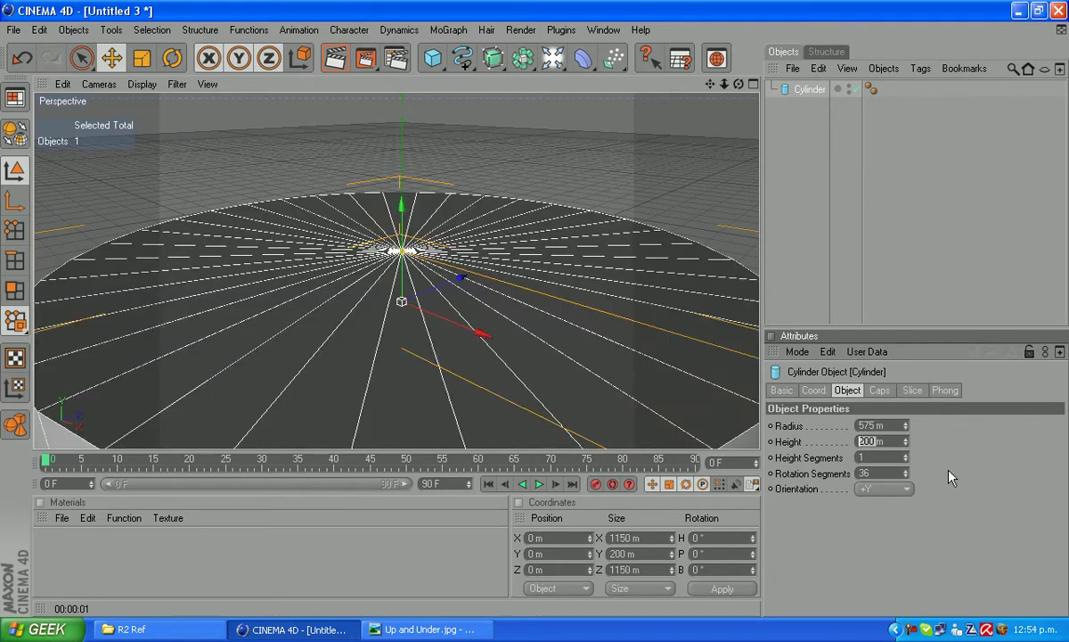
pyautogui.write('100')
pyautogui.press('Return')
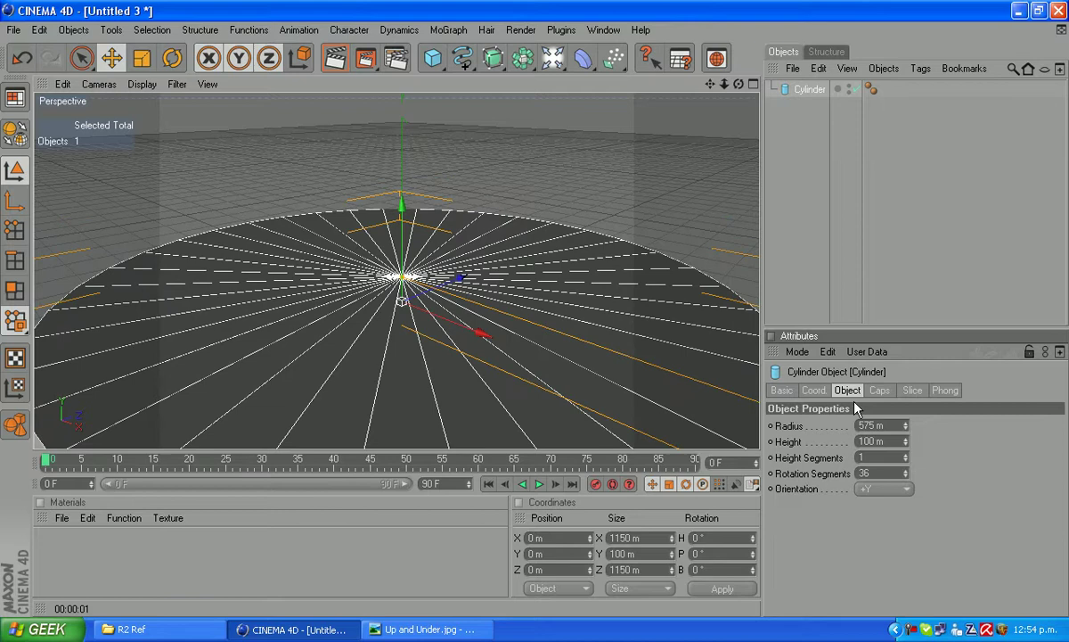
# Step: Set the cylinder's rotation segments to 72 and turn off its caps
pyautogui.doubleClick(873, 473)
pyautogui.write('72')
pyautogui.press('Return')
pyautogui.scroll(-5, 545, 317)
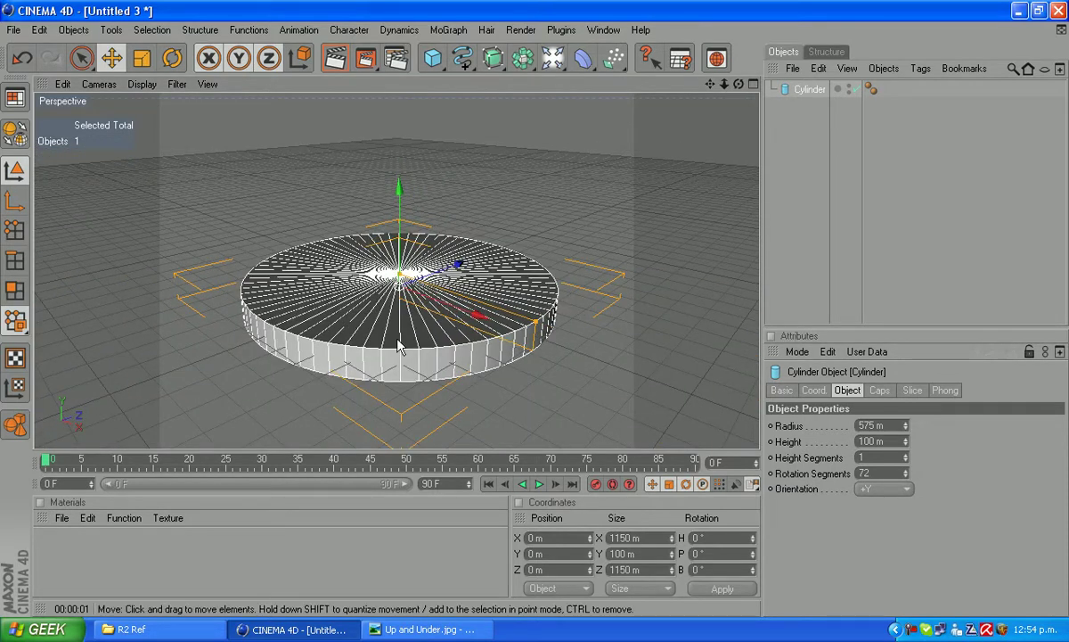
pyautogui.moveTo(738, 84)
pyautogui.mouseDown()
pyautogui.moveTo(738, 198)
pyautogui.moveTo(727, 77)
pyautogui.mouseUp()
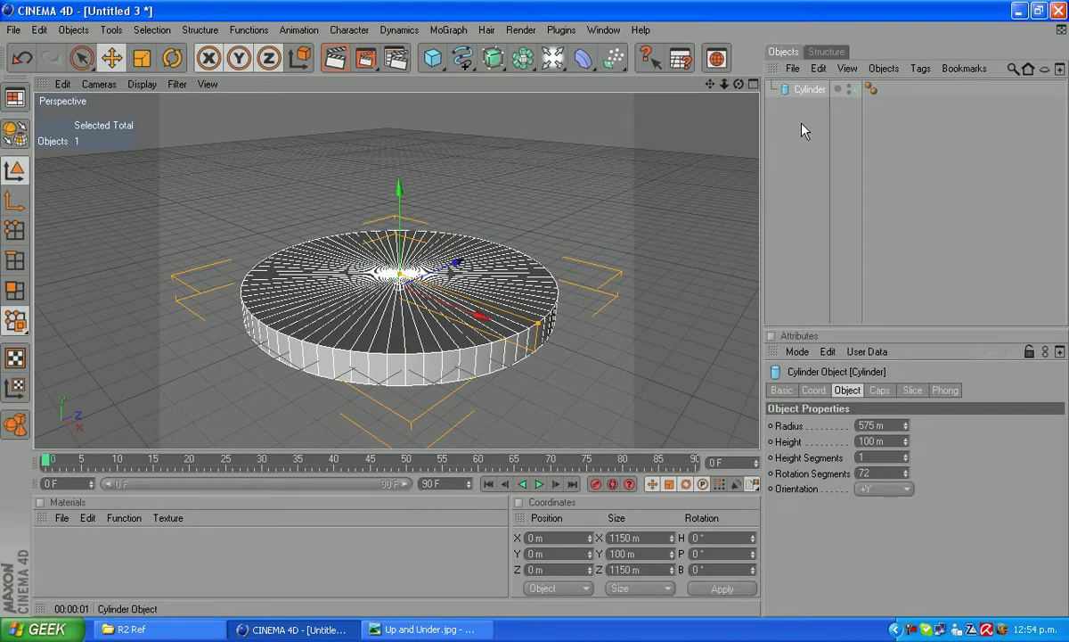
pyautogui.click(880, 390)
pyautogui.click(822, 425)
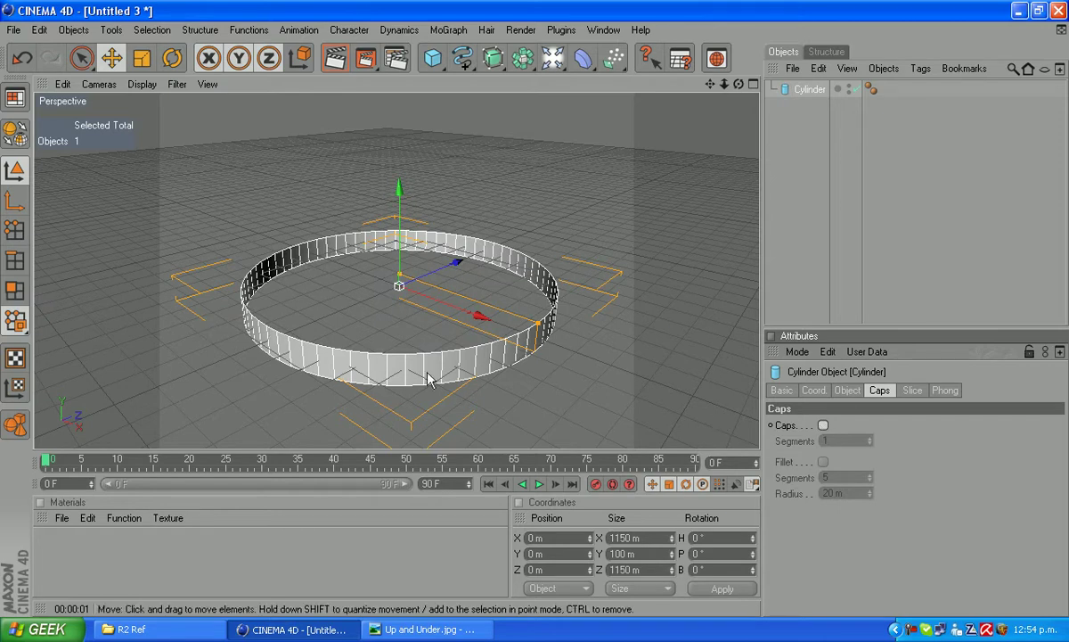
# Step: Make the cylinder editable and loop-select its bottom ring of edges
pyautogui.moveTo(739, 84); pyautogui.dragTo(704, 138)
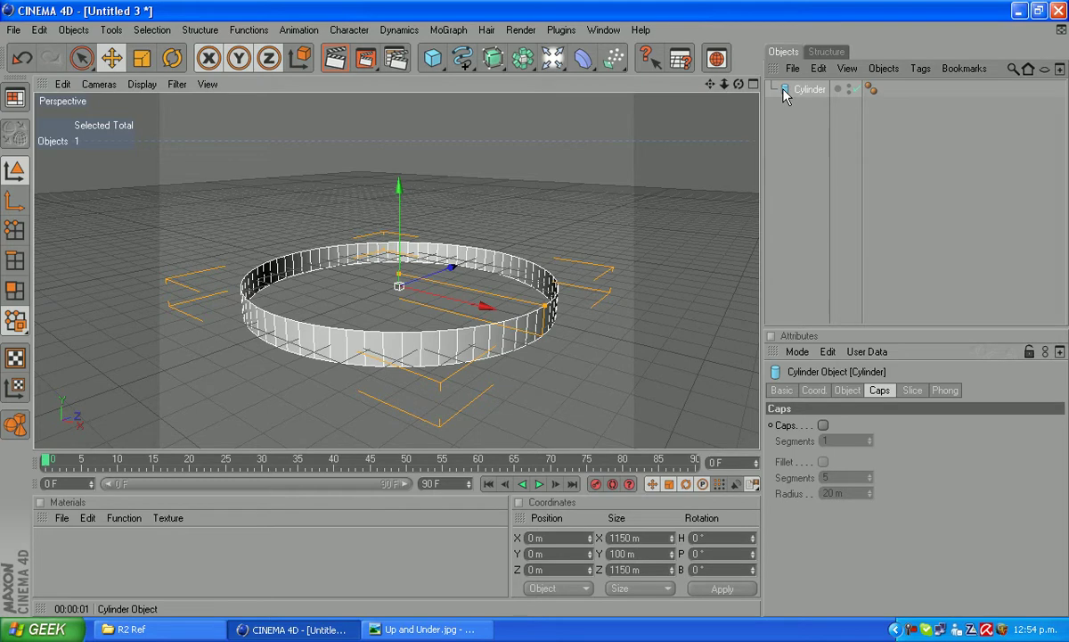
pyautogui.click(14, 132)
pyautogui.click(16, 258)
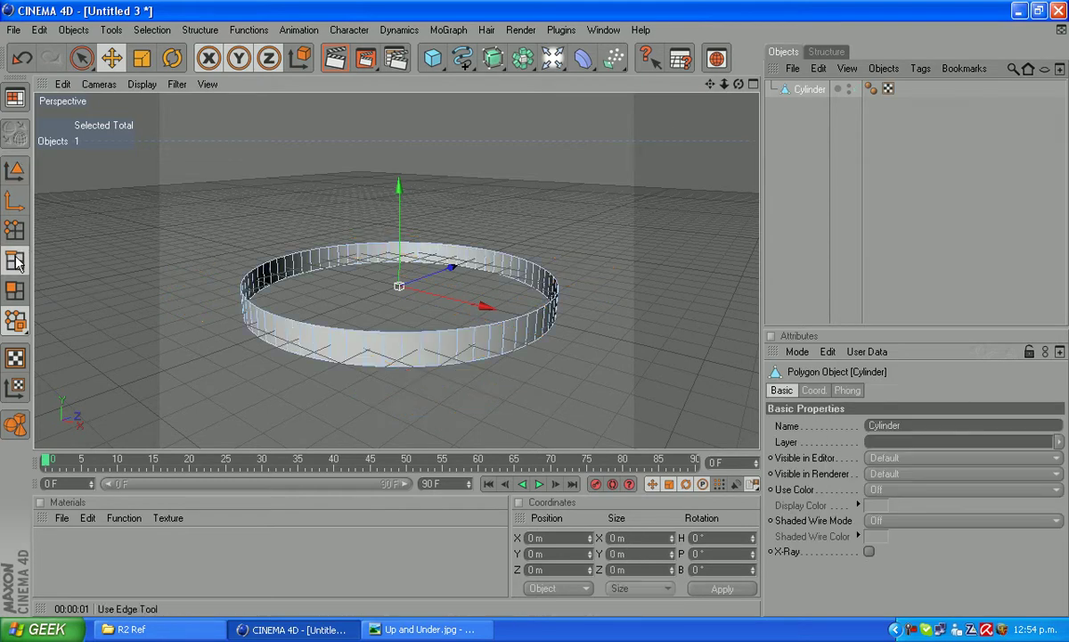
pyautogui.click(154, 30)
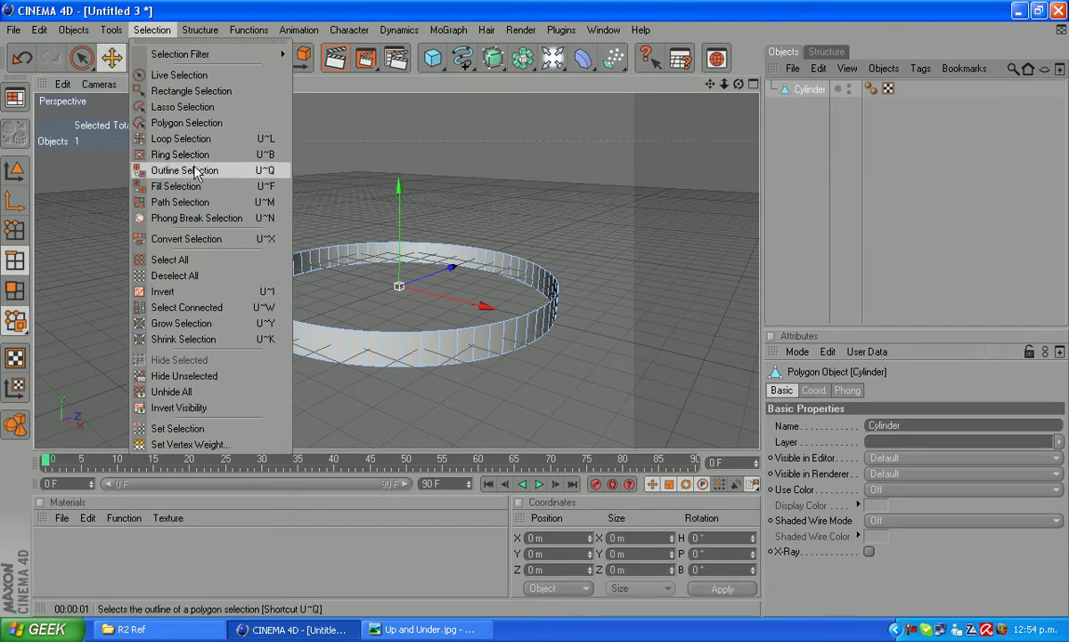
pyautogui.click(178, 138)
pyautogui.click(393, 367)
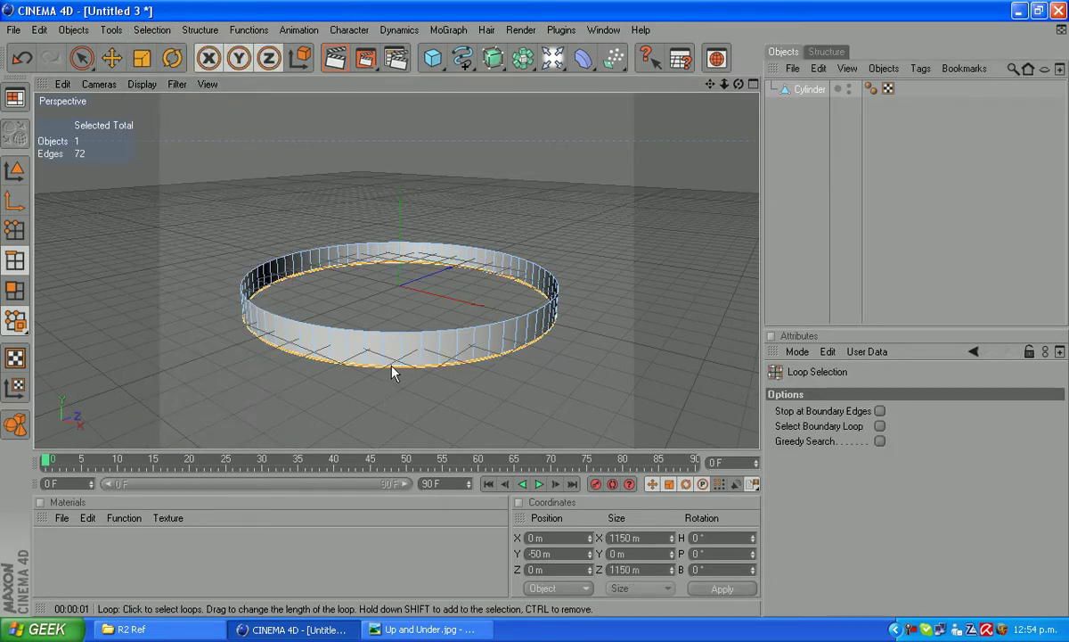
# Step: Scale the bottom edge loop inward to about 994 m across and move it down to about Y -181 m
pyautogui.click(140, 59)
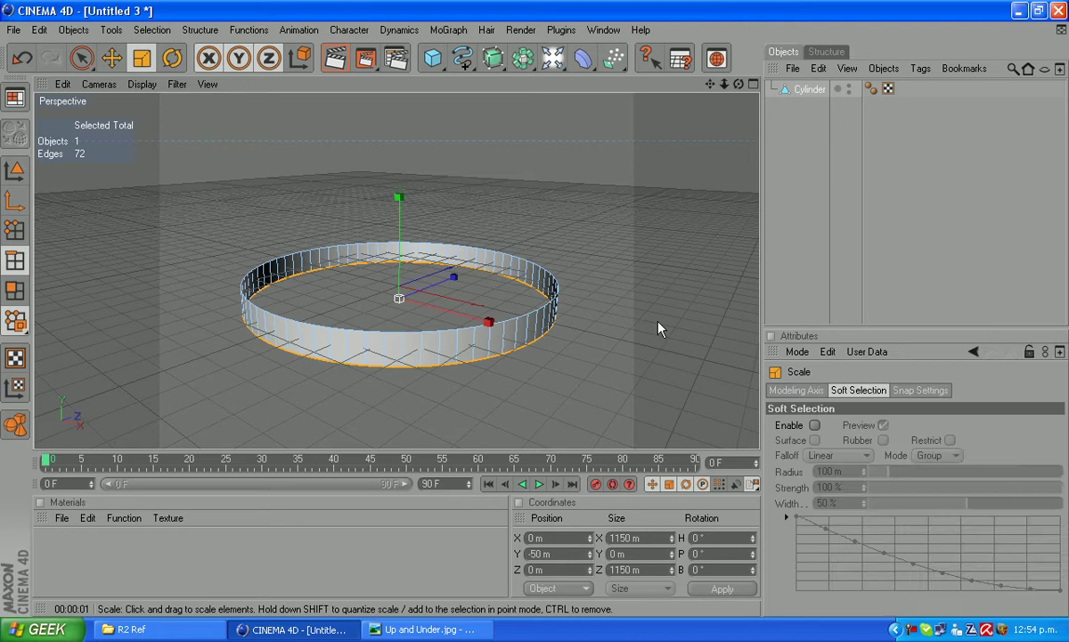
pyautogui.moveTo(683, 313); pyautogui.dragTo(451, 312)
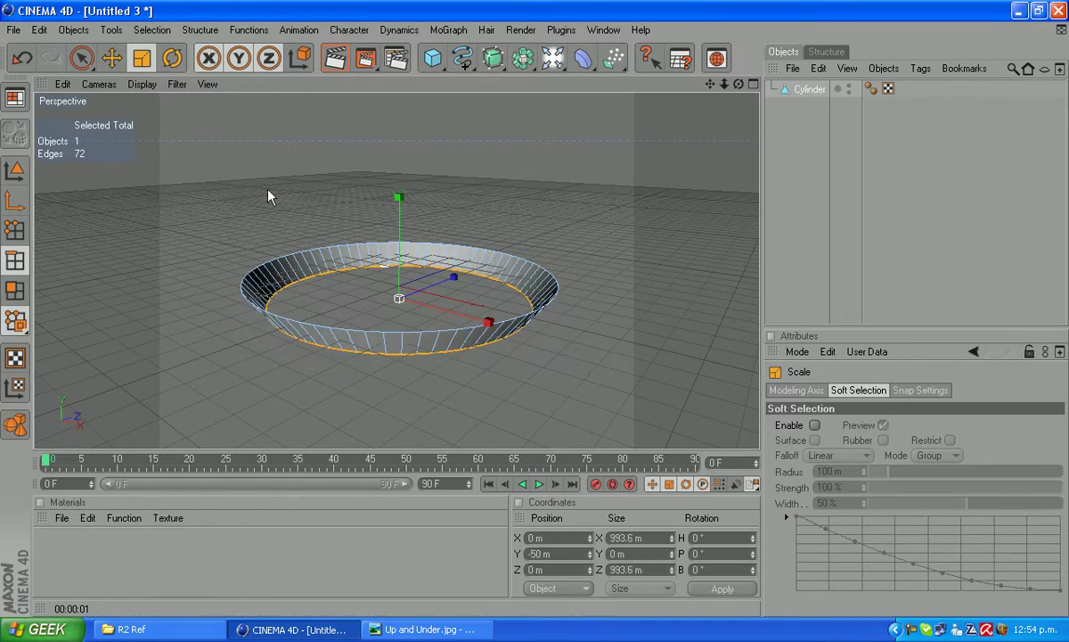
pyautogui.click(112, 58)
pyautogui.moveTo(399, 231); pyautogui.dragTo(398, 234)
# Step: Add a cube primitive to the scene and show its object properties
pyautogui.keyDown('alt'); pyautogui.moveTo(753, 97); pyautogui.dragTo(716, 99); pyautogui.keyUp('alt')
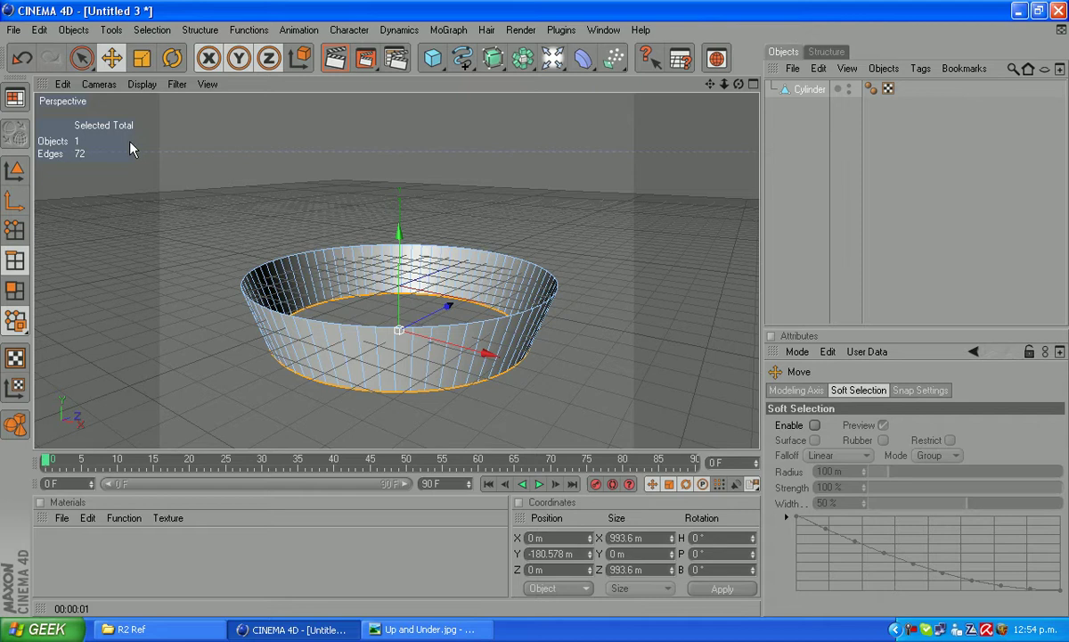
pyautogui.click(73, 30)
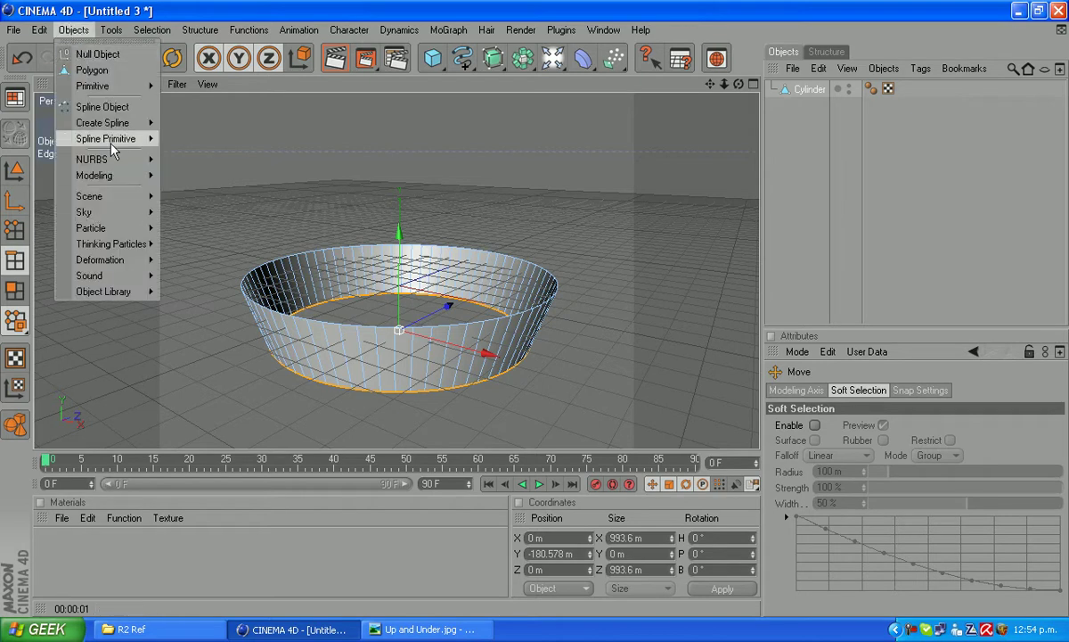
pyautogui.moveTo(102, 86)
pyautogui.click(195, 105)
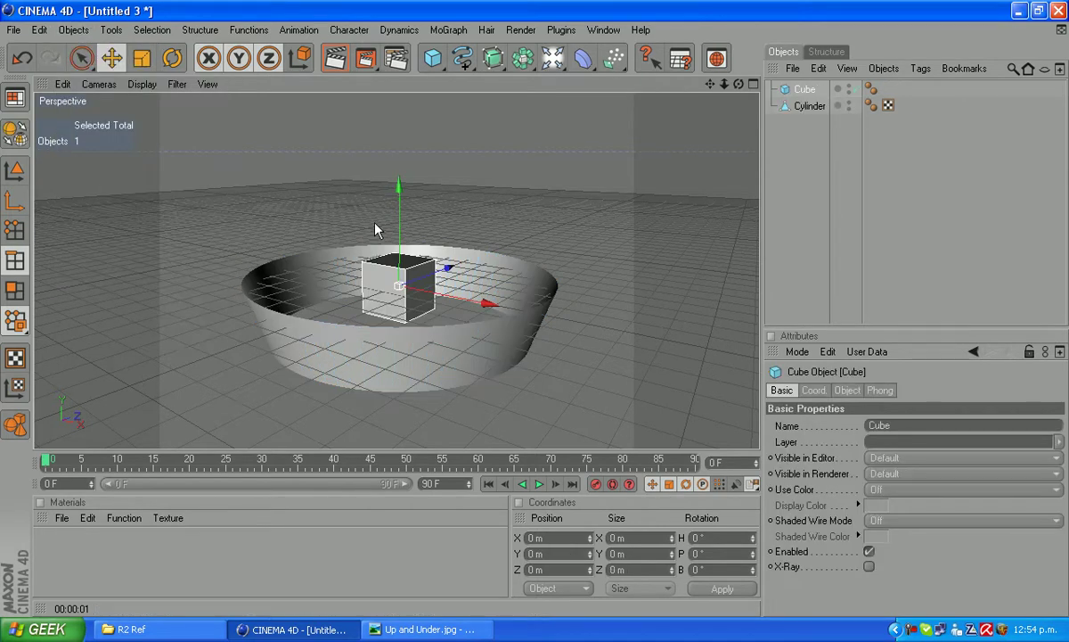
pyautogui.click(846, 390)
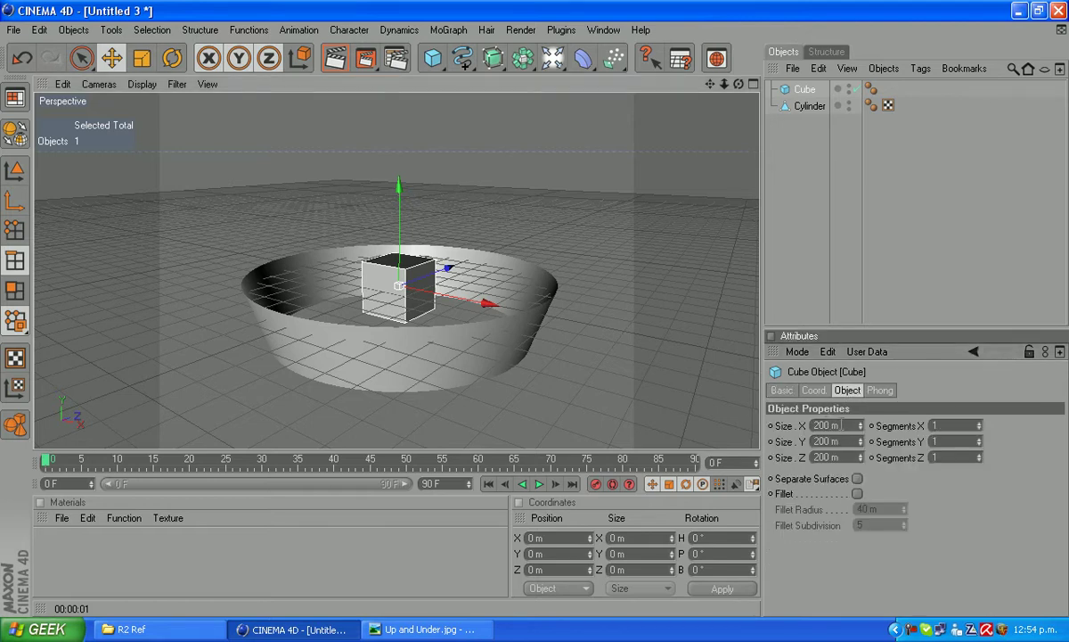
# Step: Set the cube's X size to 500 m
pyautogui.write('500')
pyautogui.press('Return')
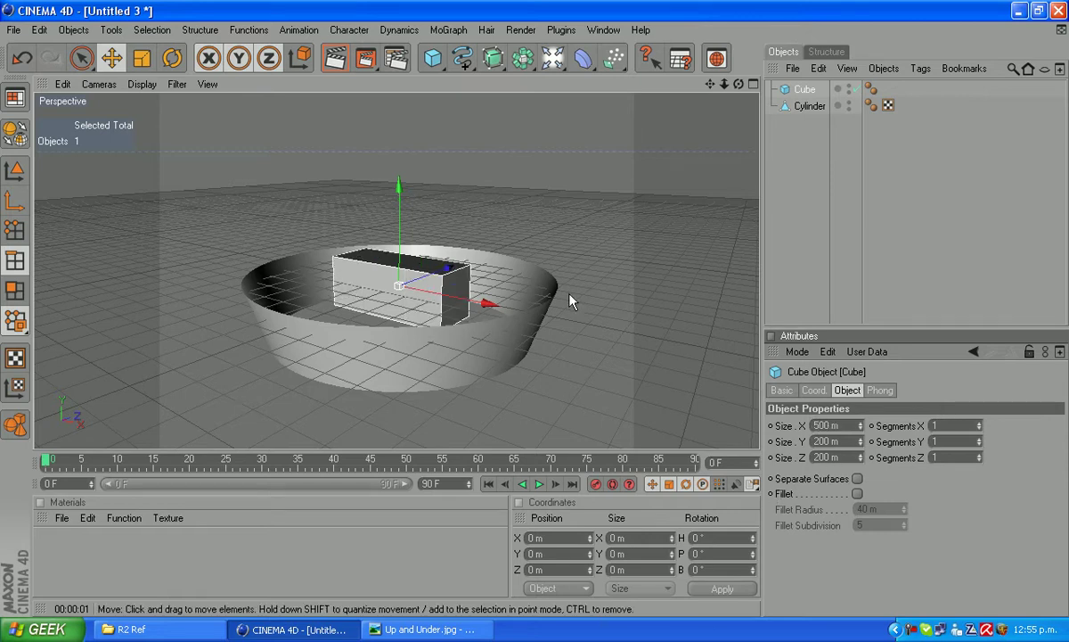
# Step: Move the cube along Z to the front side of the tapered ring and set its X size to 1200 m
pyautogui.moveTo(457, 272); pyautogui.dragTo(256, 375)
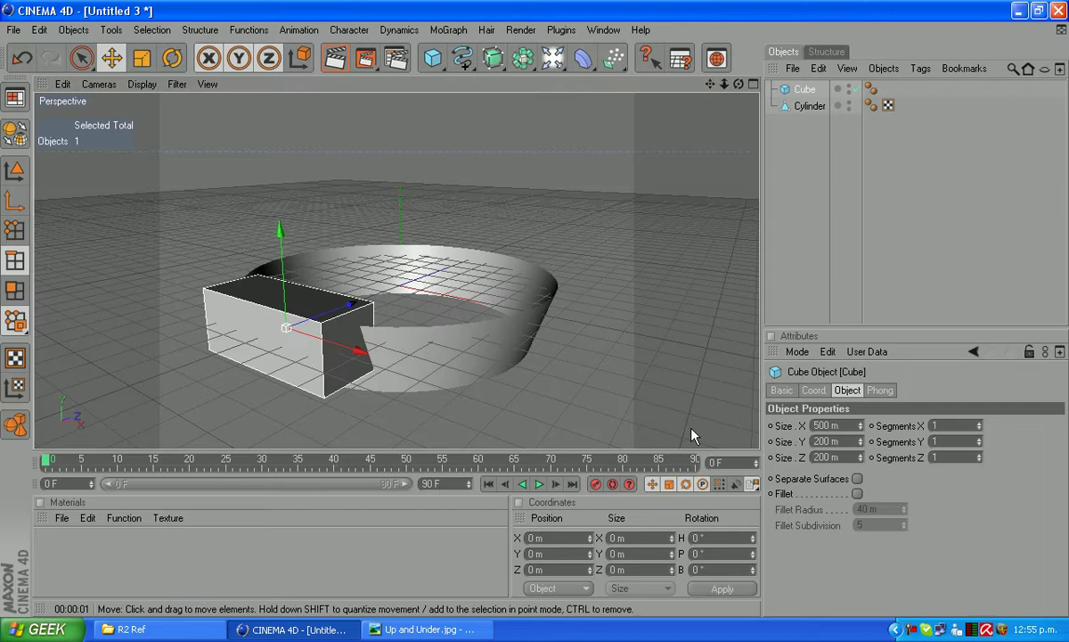
pyautogui.doubleClick(834, 426)
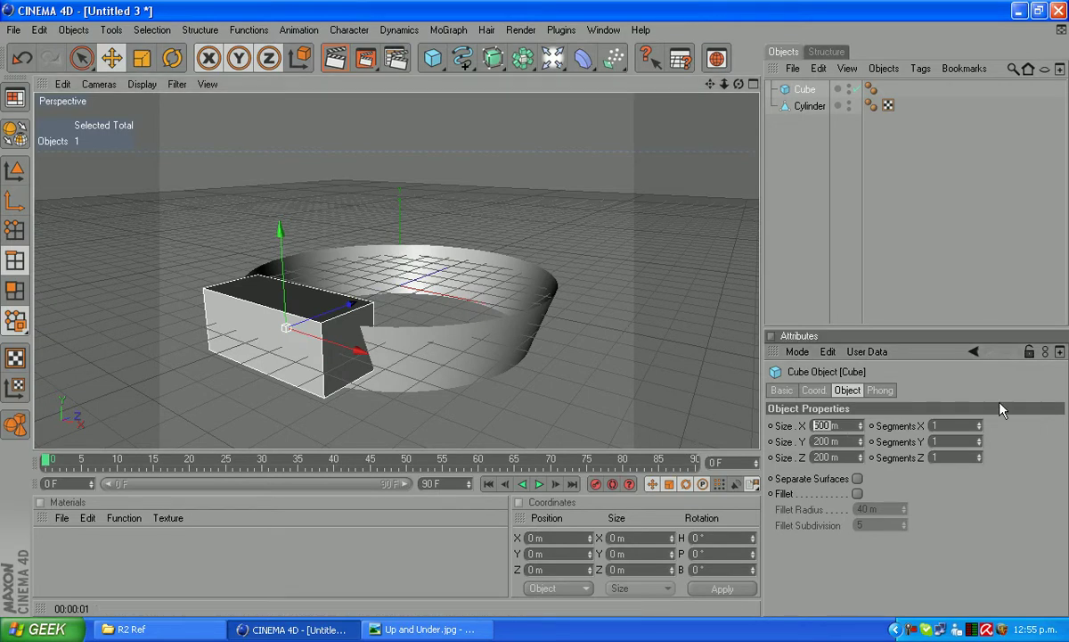
pyautogui.write('1200')
pyautogui.press('Return')
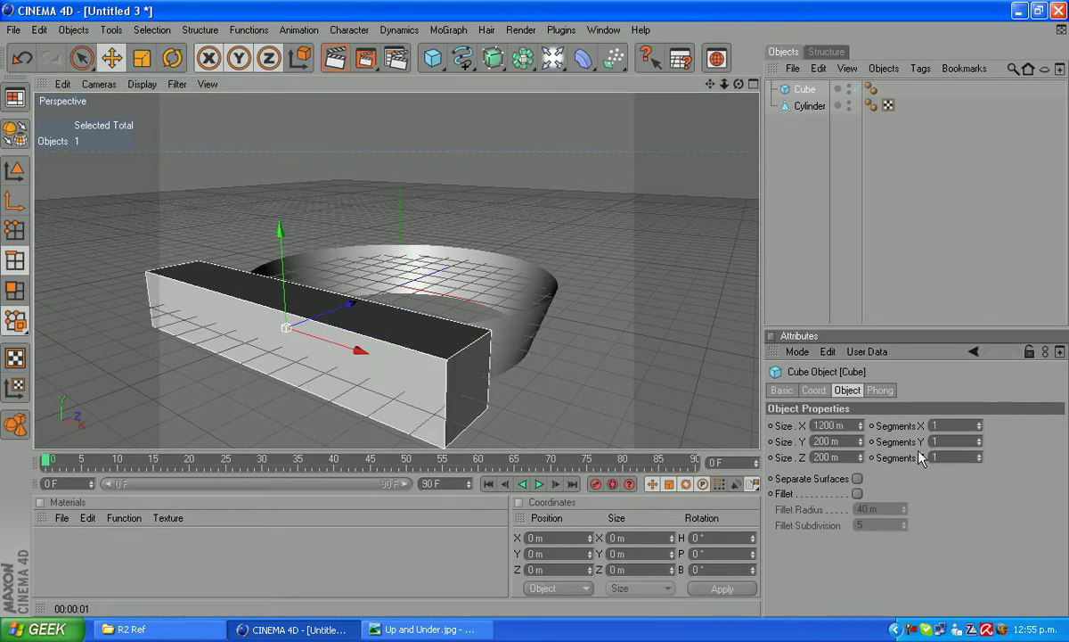
# Step: Set the cube's Y size to 300 m and its Z size to 500 m
pyautogui.press('Tab')
pyautogui.write('300')
pyautogui.press('Return')
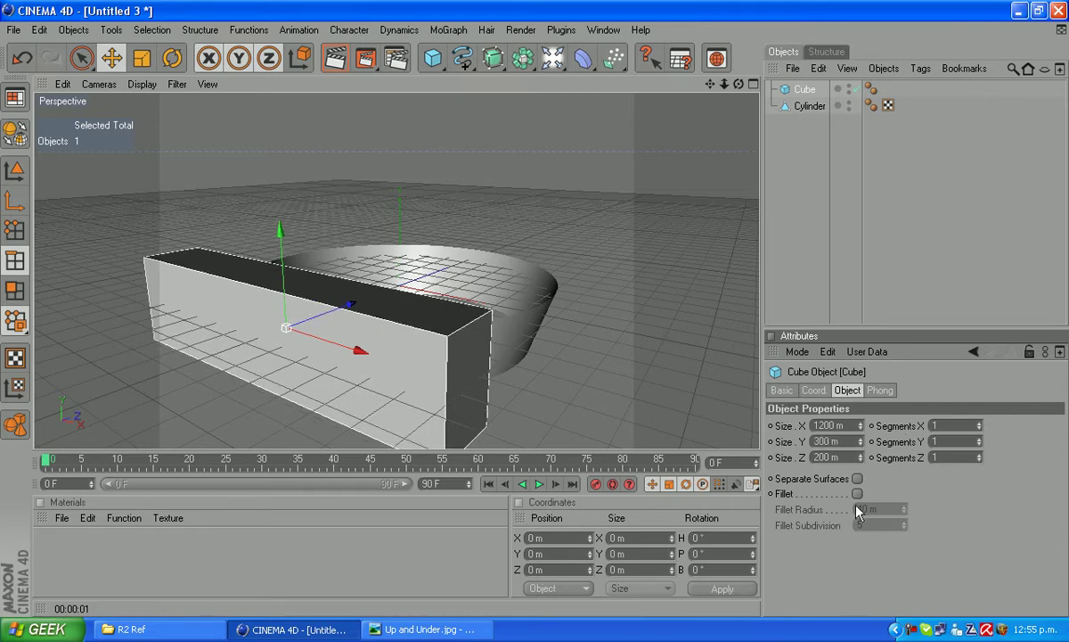
pyautogui.doubleClick(828, 456)
pyautogui.write('500')
pyautogui.press('Return')
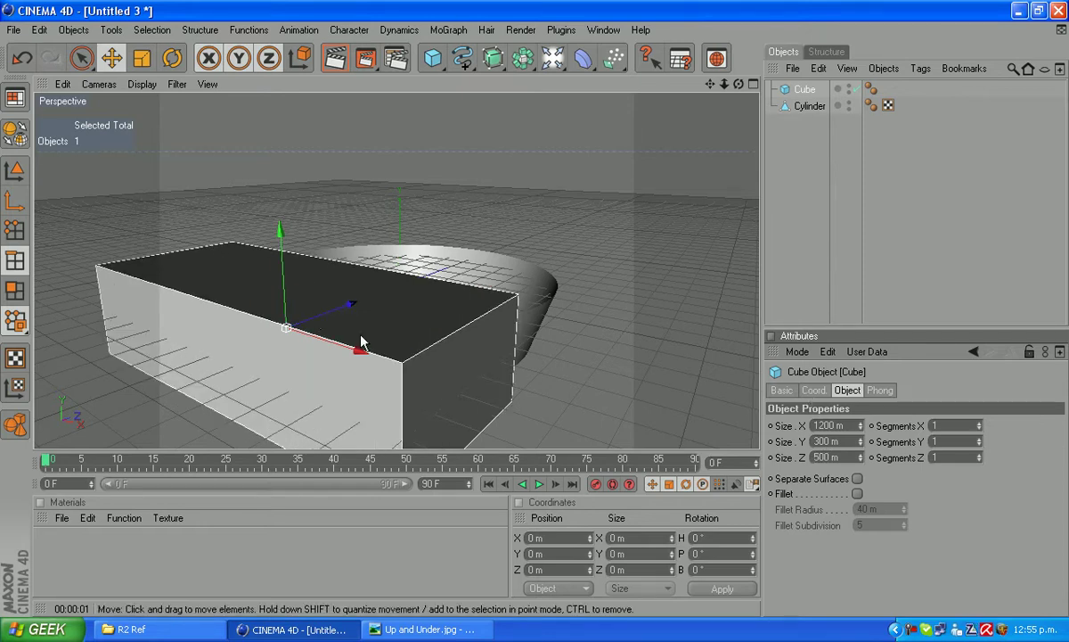
# Step: Lower the cube by about 57.5 m in the Left view so it spans the full height of the tapered ring
pyautogui.click(99, 83)
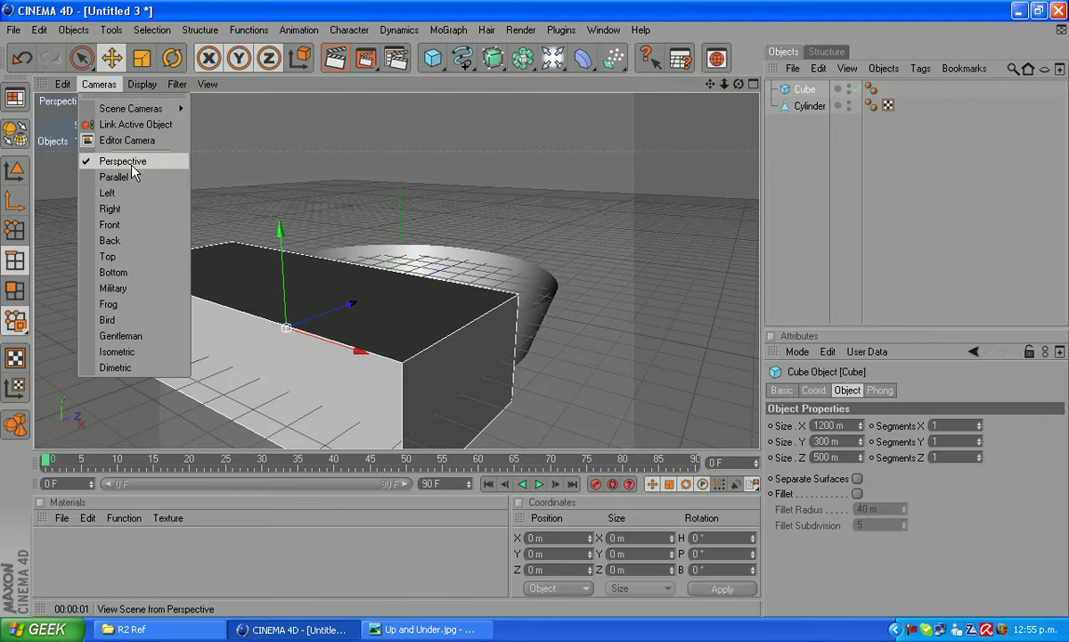
pyautogui.click(111, 224)
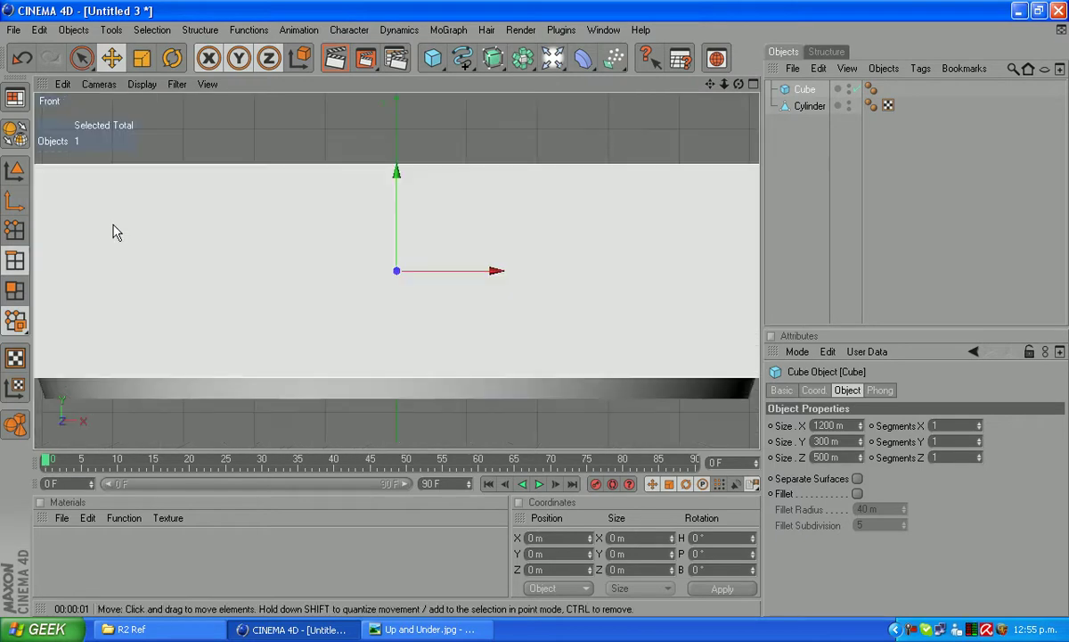
pyautogui.scroll(-5, 360, 299)
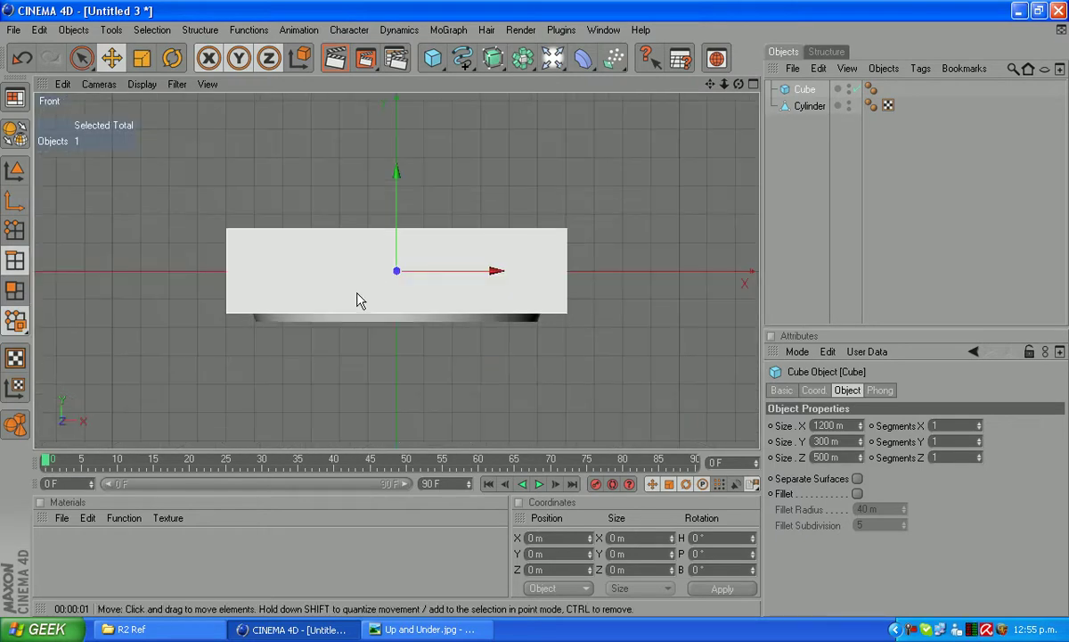
pyautogui.click(99, 84)
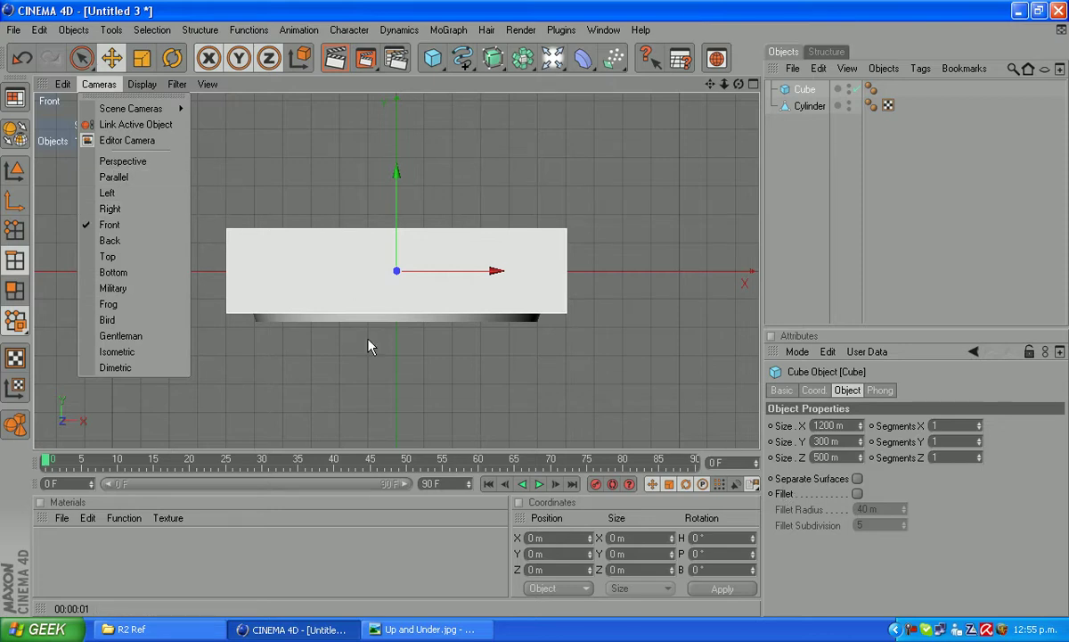
pyautogui.click(121, 193)
pyautogui.scroll(-2, 474, 290)
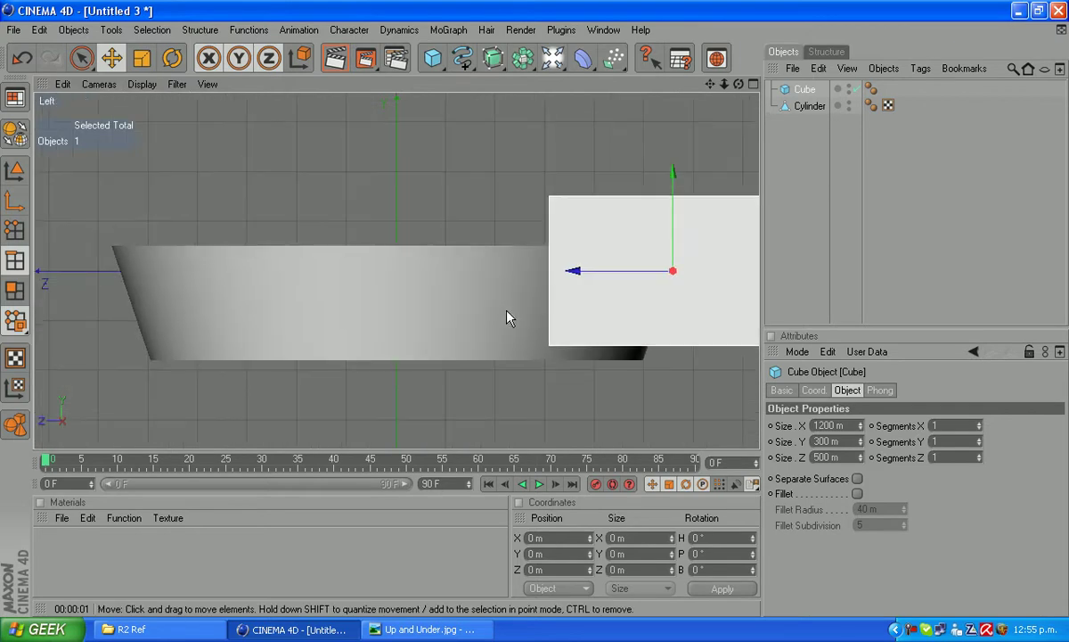
pyautogui.moveTo(641, 173); pyautogui.dragTo(641, 198)
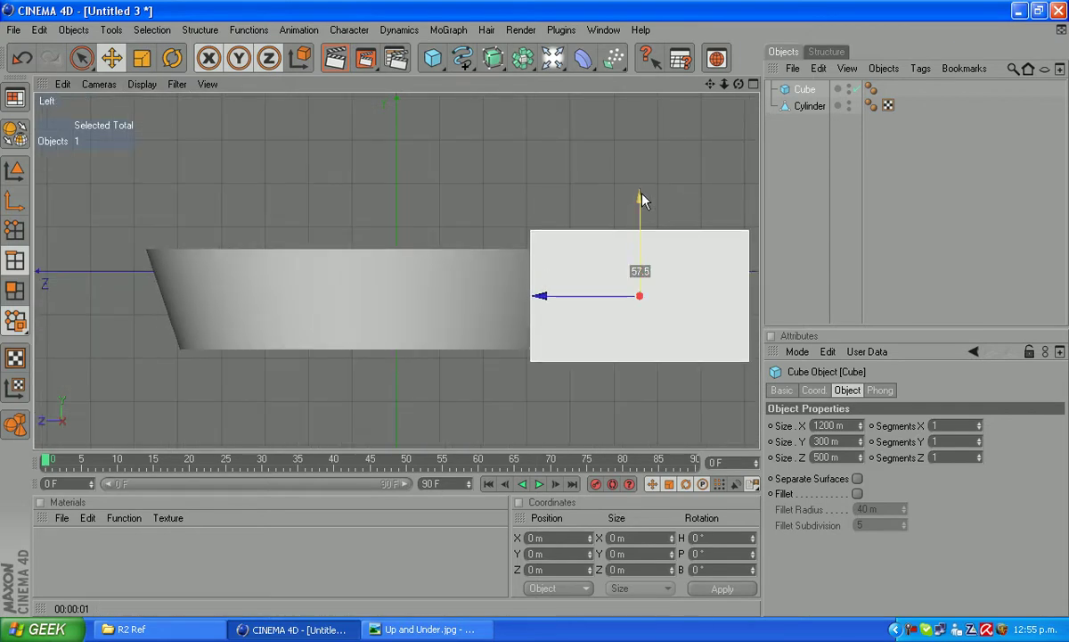
# Step: Shift the cube outward along Z at the ring's front and place a duplicate overlapping the ring's opposite side
pyautogui.moveTo(544, 298); pyautogui.dragTo(580, 296)
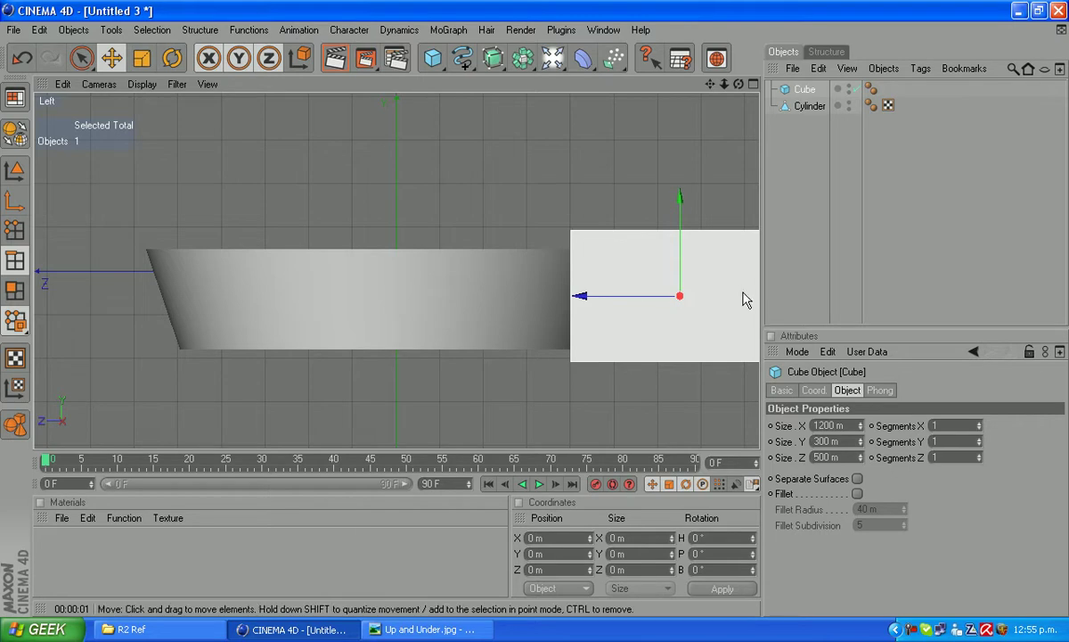
pyautogui.hotkey('ctrl', 'v')
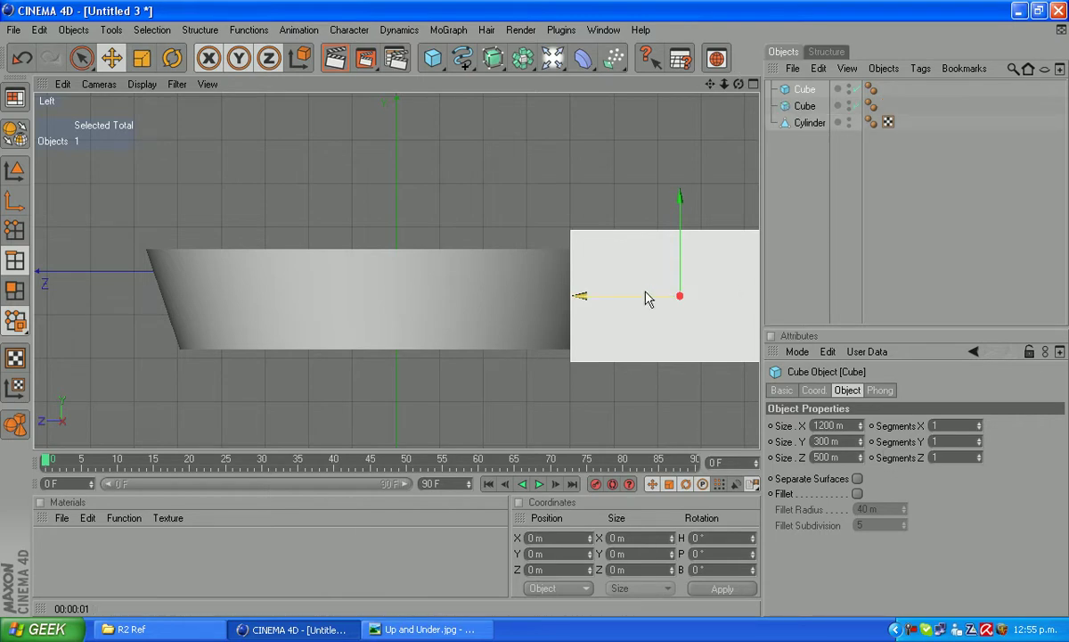
pyautogui.moveTo(644, 296); pyautogui.dragTo(77, 266)
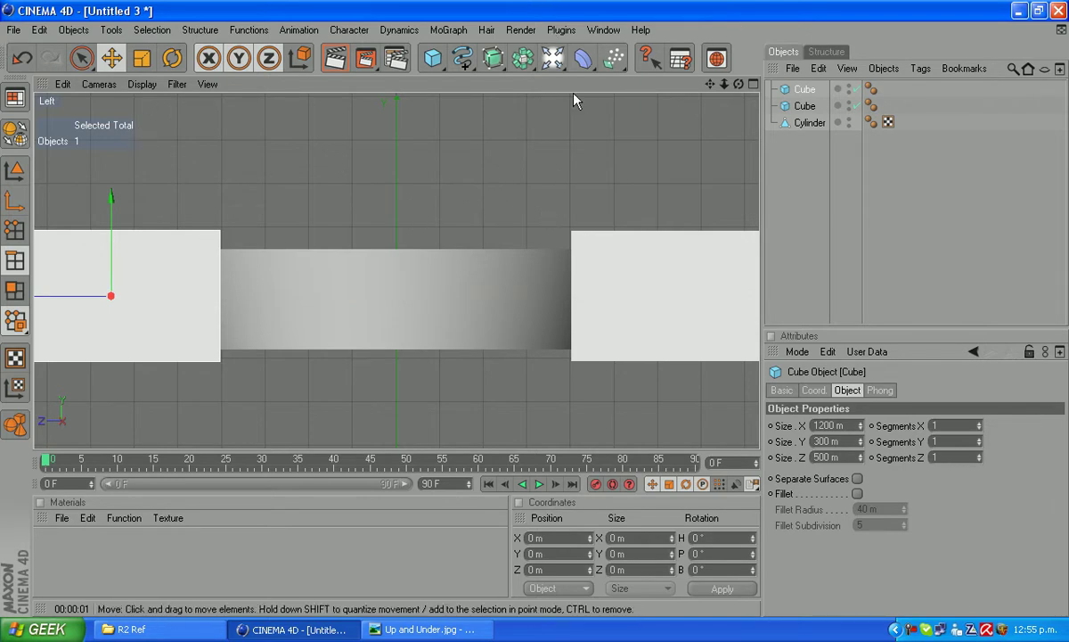
# Step: Add a Boole object and nest the cylinder and the duplicated cube in it to subtract the cube from the ring
pyautogui.moveTo(523, 57); pyautogui.dragTo(697, 86)
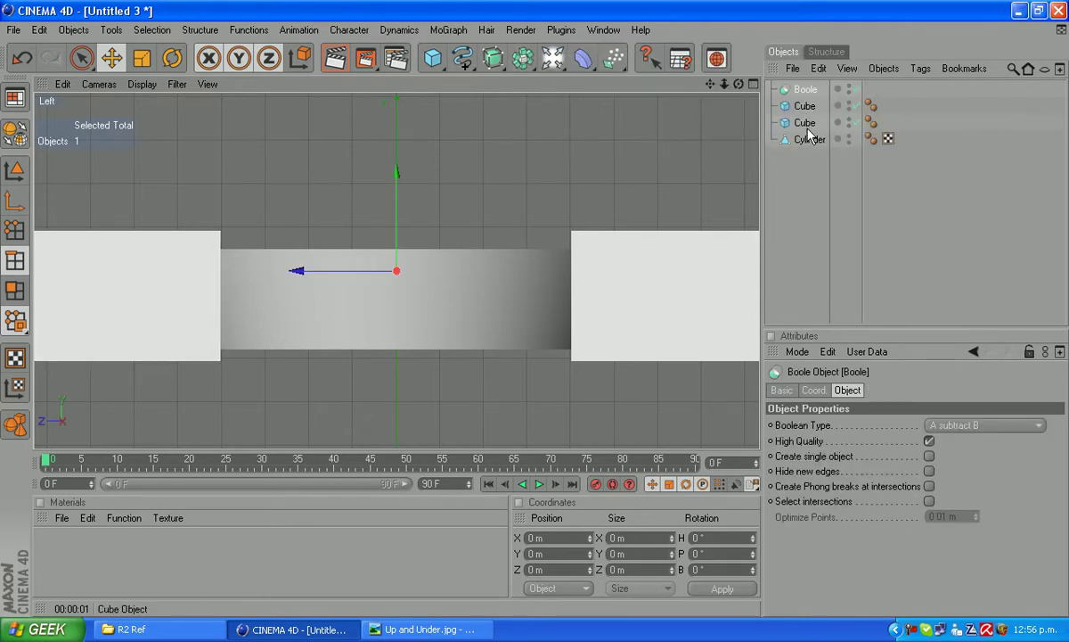
pyautogui.moveTo(807, 138); pyautogui.dragTo(813, 100)
pyautogui.click(817, 218)
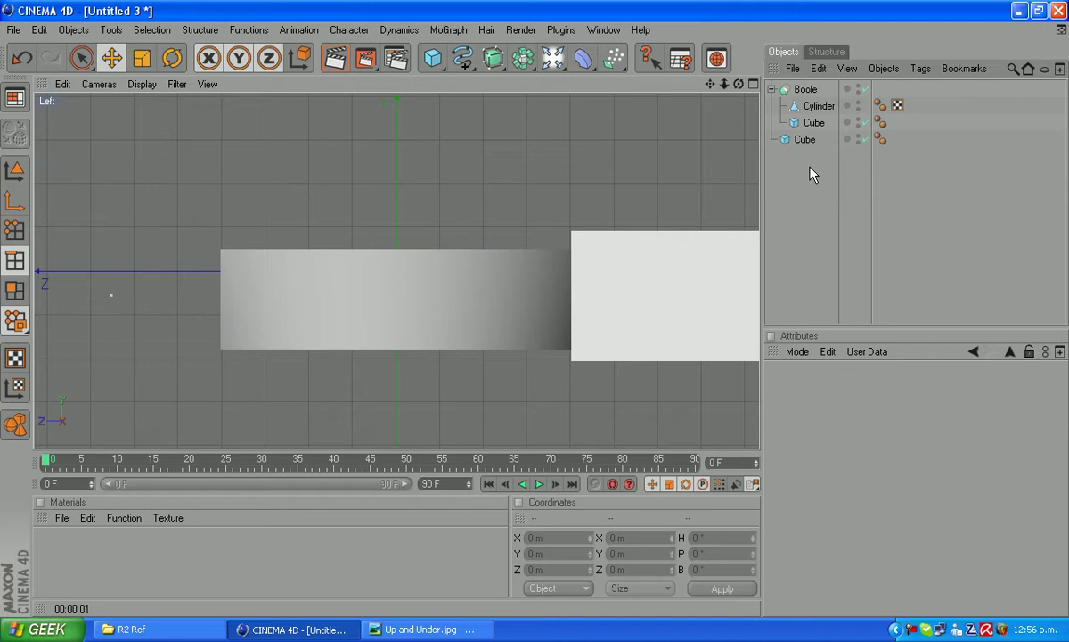
pyautogui.click(773, 89)
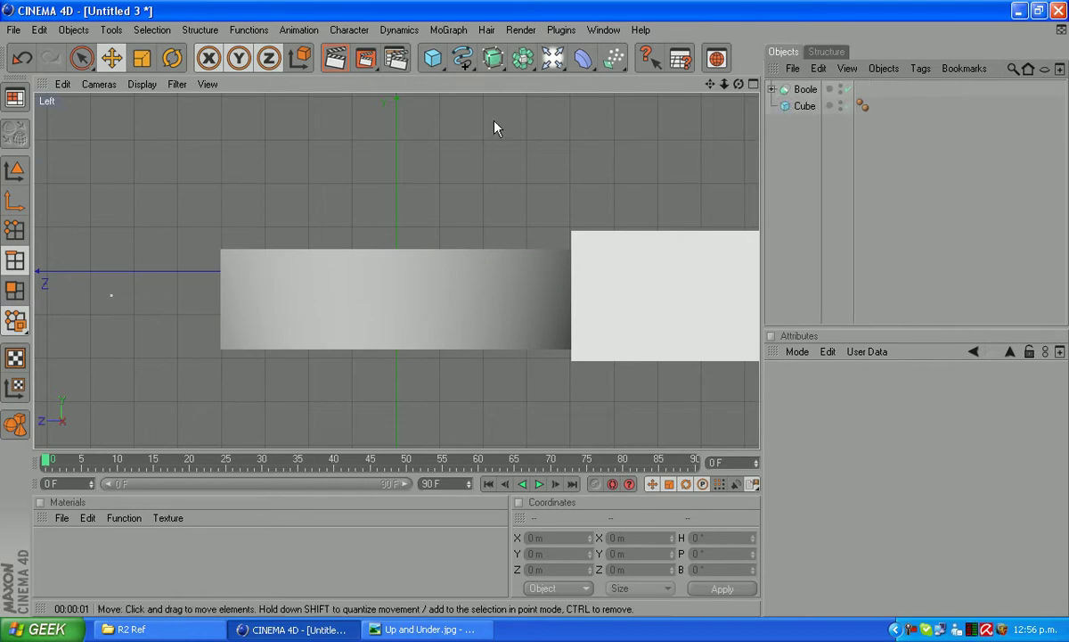
# Step: Add a second Boole and nest the first Boole and the remaining cube in it to cut off the ring's front
pyautogui.moveTo(493, 58); pyautogui.dragTo(707, 74)
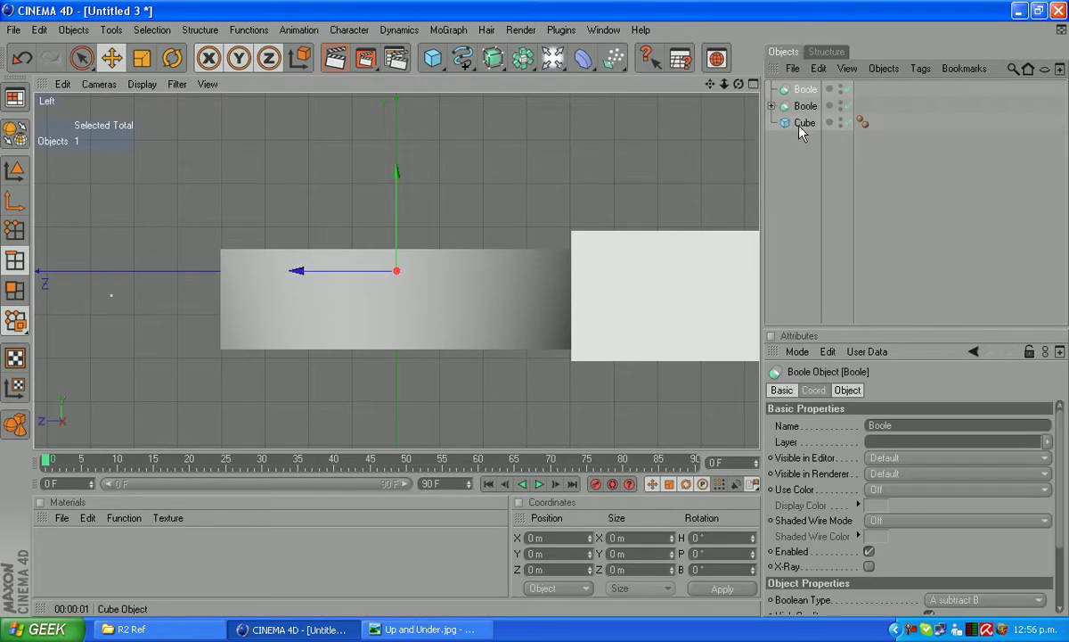
pyautogui.moveTo(802, 123); pyautogui.dragTo(807, 90)
pyautogui.click(800, 209)
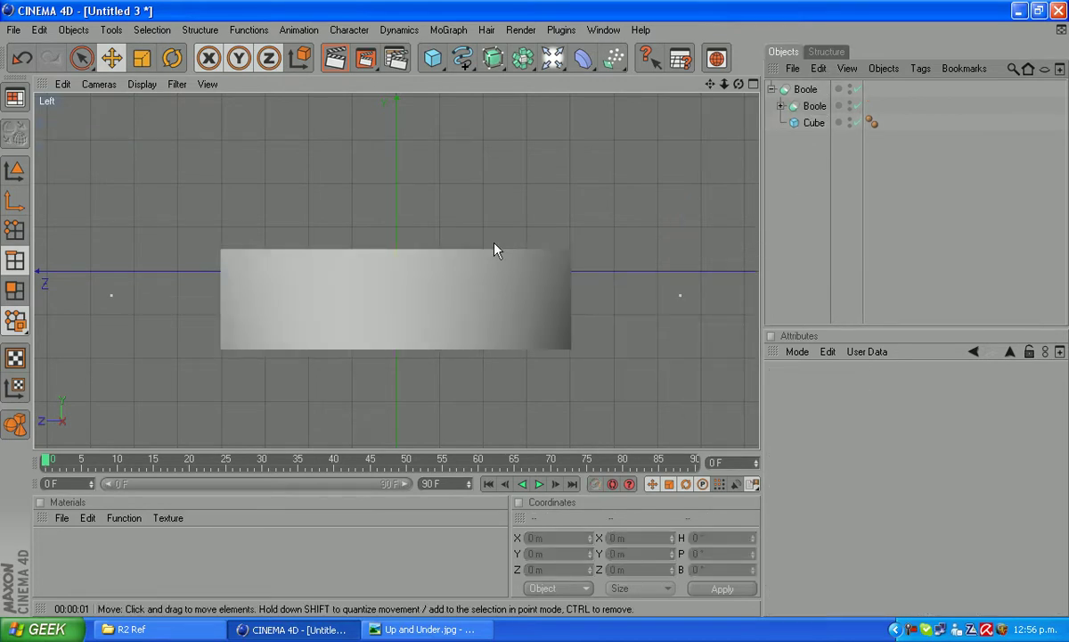
# Step: Switch to the Perspective view and make the outer Boole object editable
pyautogui.click(99, 84)
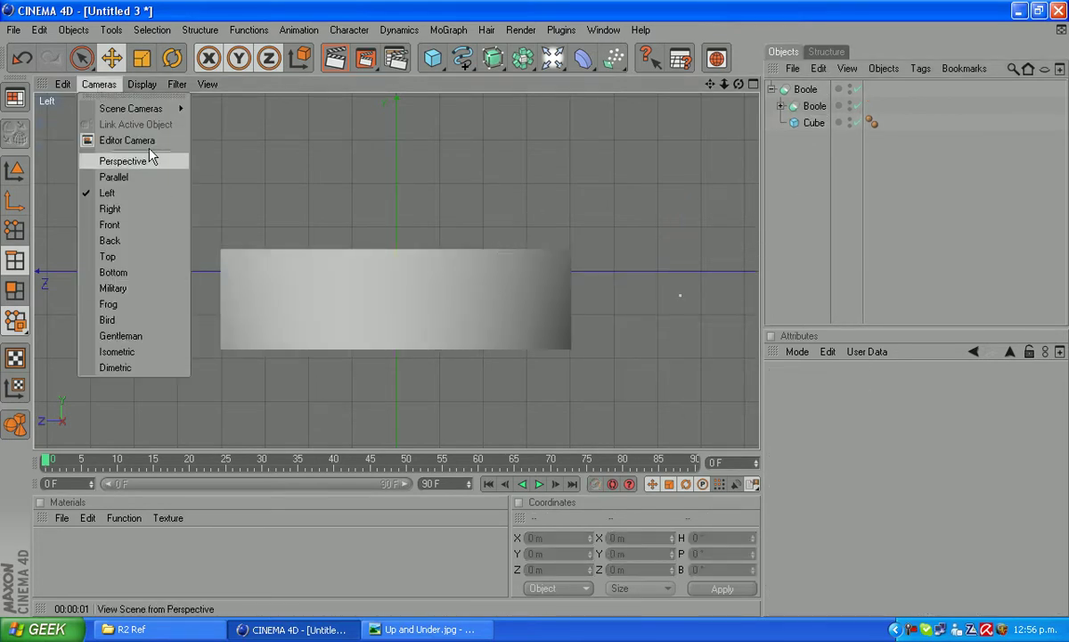
pyautogui.click(121, 161)
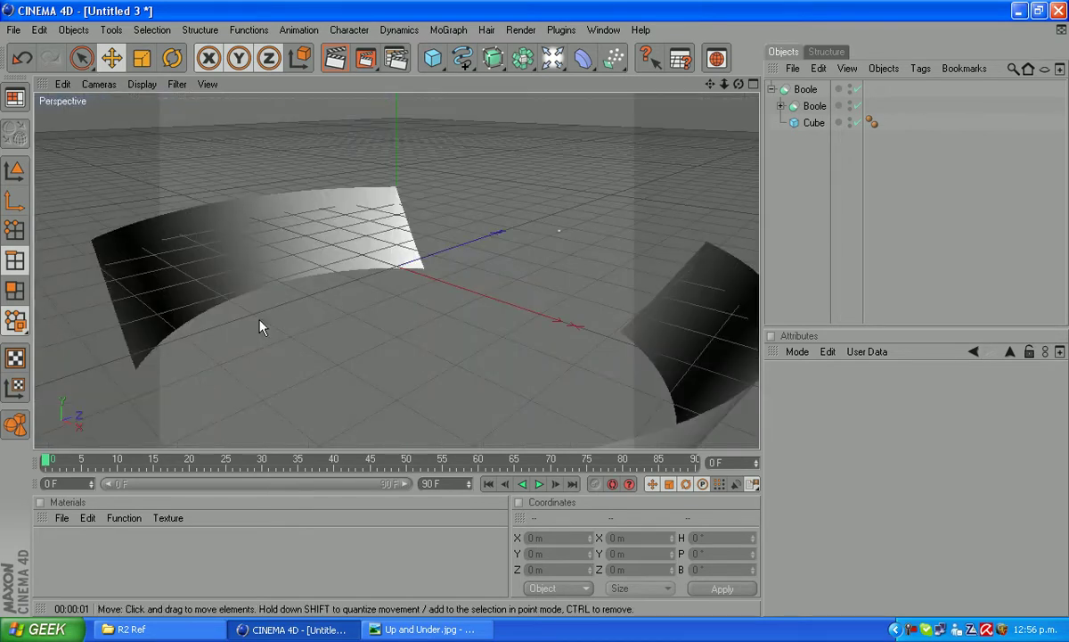
pyautogui.scroll(-5, 243, 326)
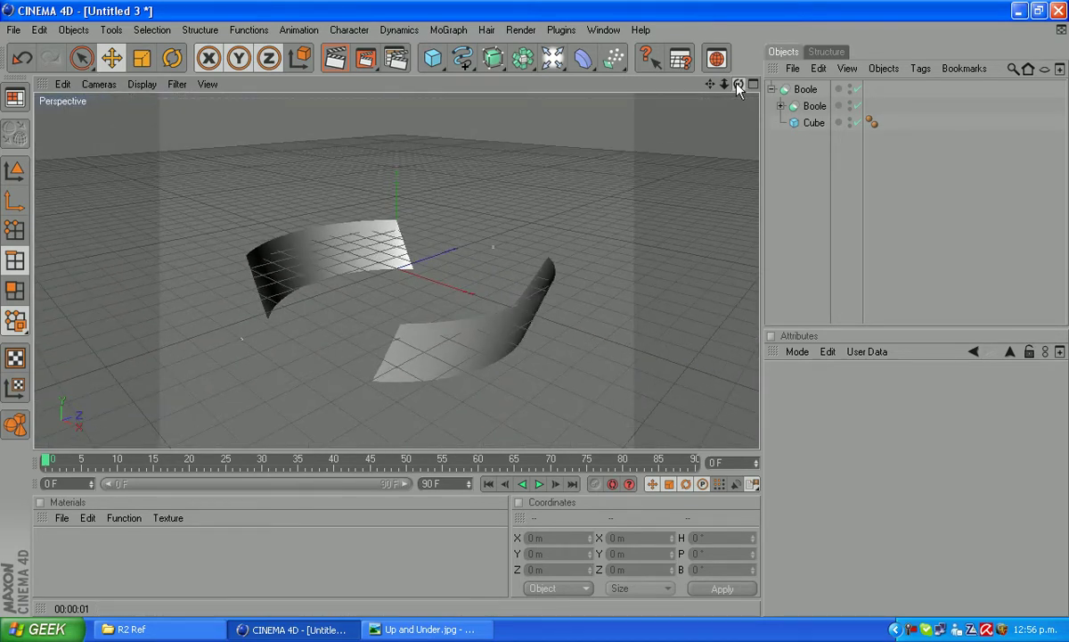
pyautogui.moveTo(738, 85); pyautogui.dragTo(292, 64)
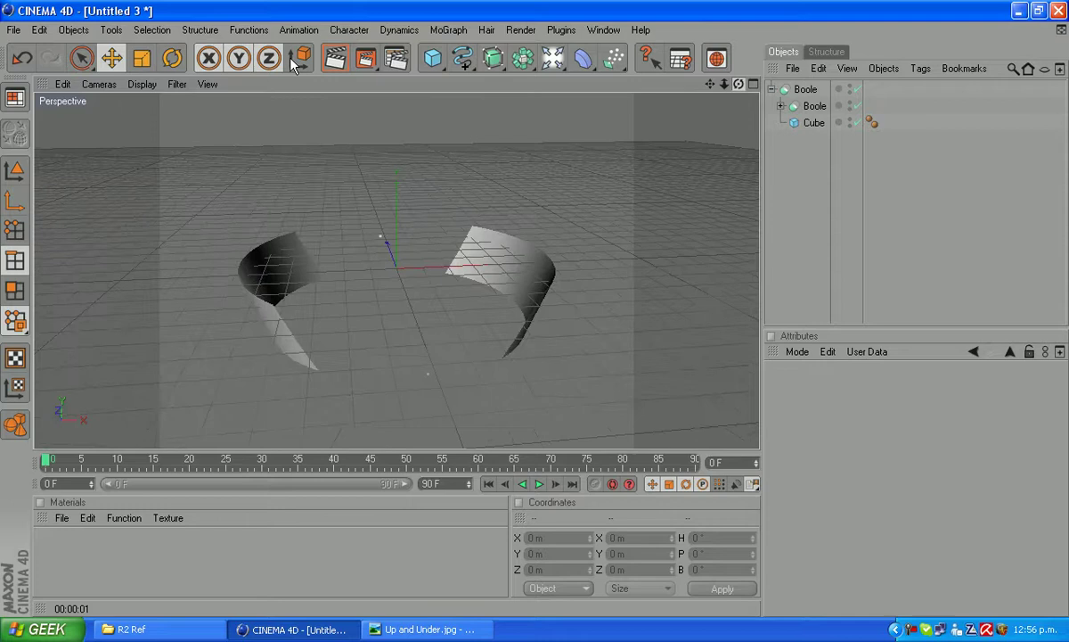
pyautogui.click(806, 91)
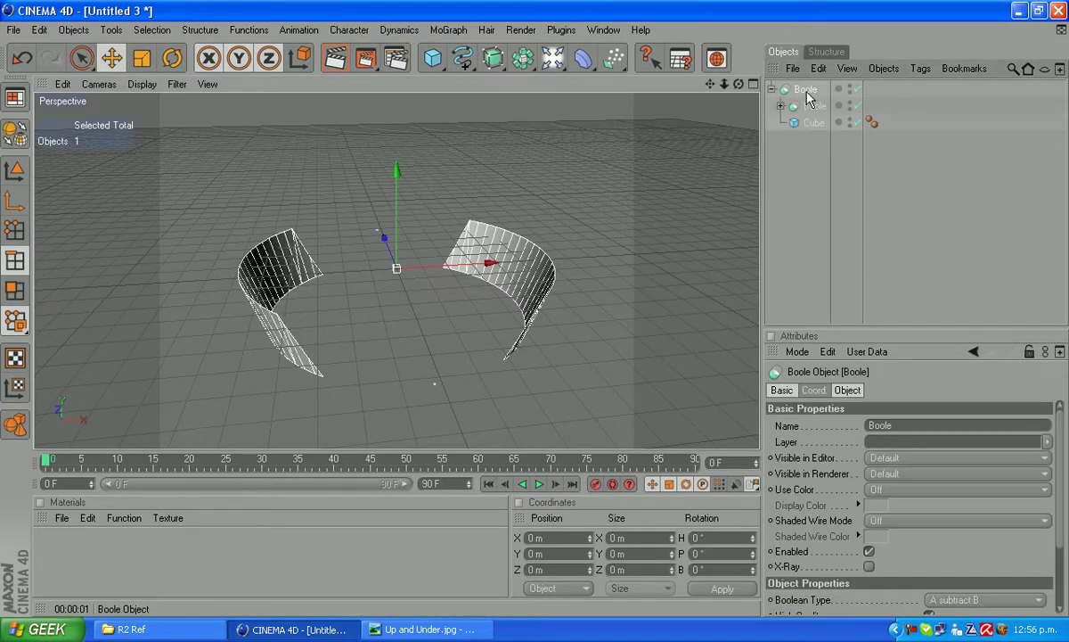
pyautogui.press('c')
# Step: With Create Polygon on the nested Cylinder, build a narrow N-gon strip along the upper edge of the ring's front opening
pyautogui.click(772, 89)
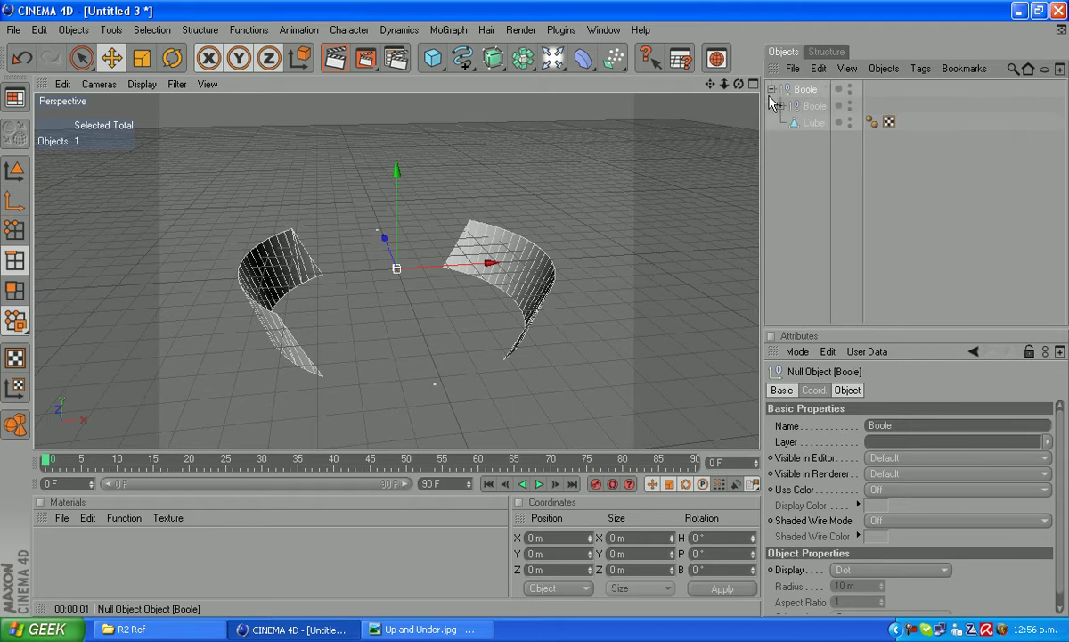
pyautogui.click(780, 106)
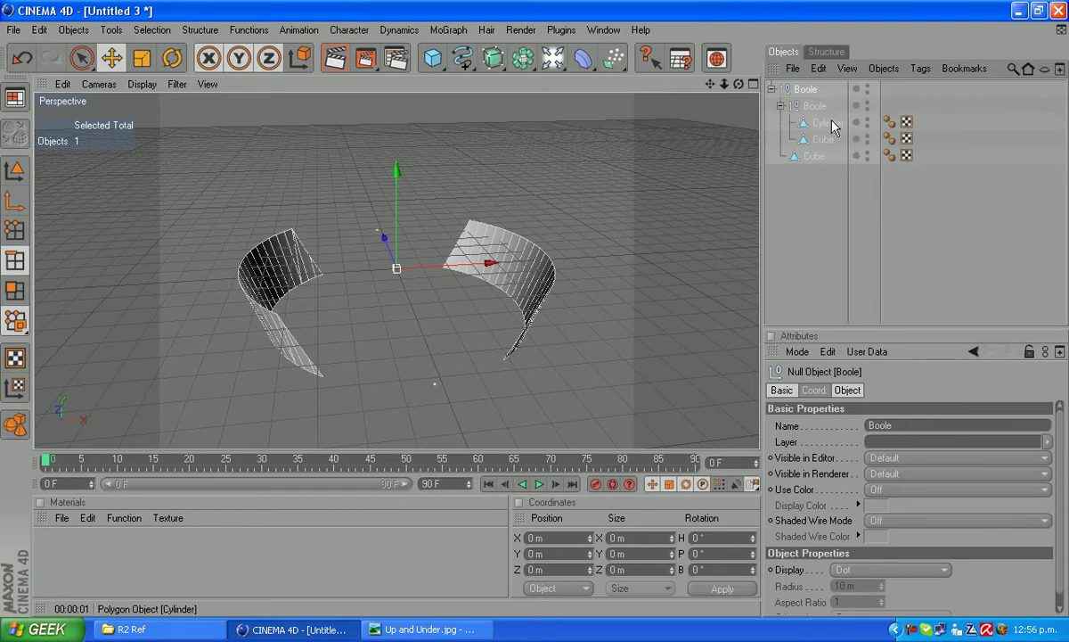
pyautogui.click(829, 125)
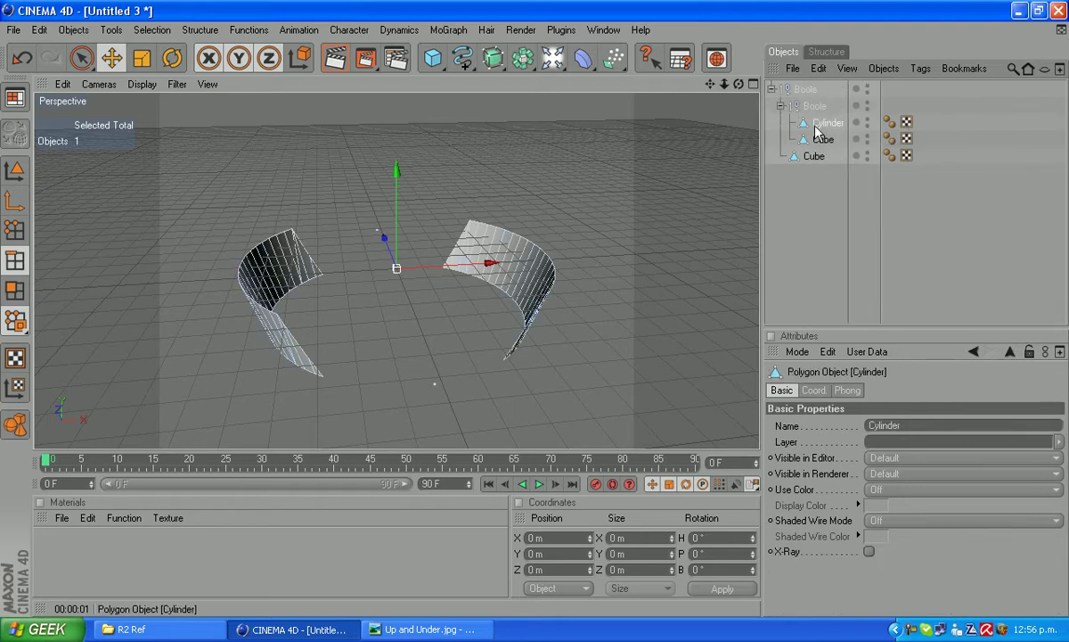
pyautogui.click(204, 32)
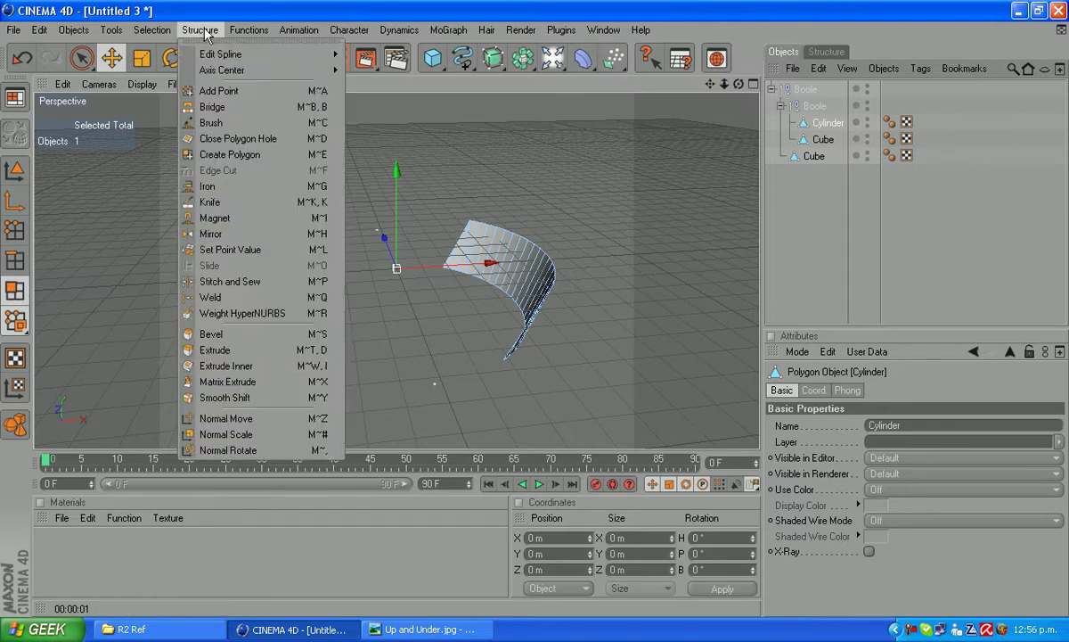
pyautogui.click(229, 154)
pyautogui.moveTo(709, 84); pyautogui.dragTo(710, 7)
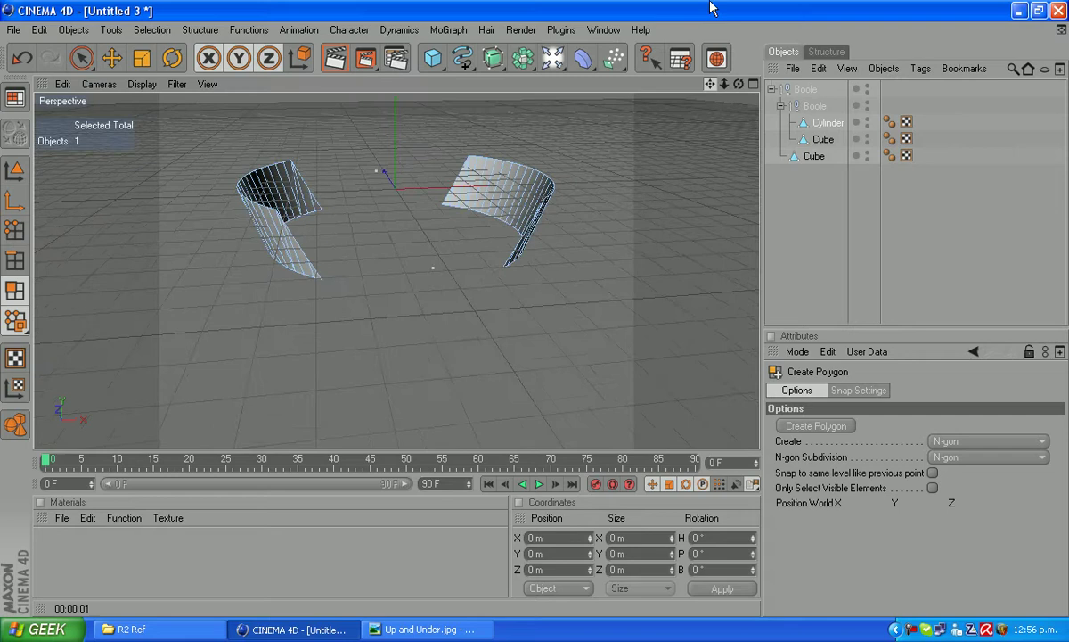
pyautogui.moveTo(736, 84); pyautogui.dragTo(389, 202)
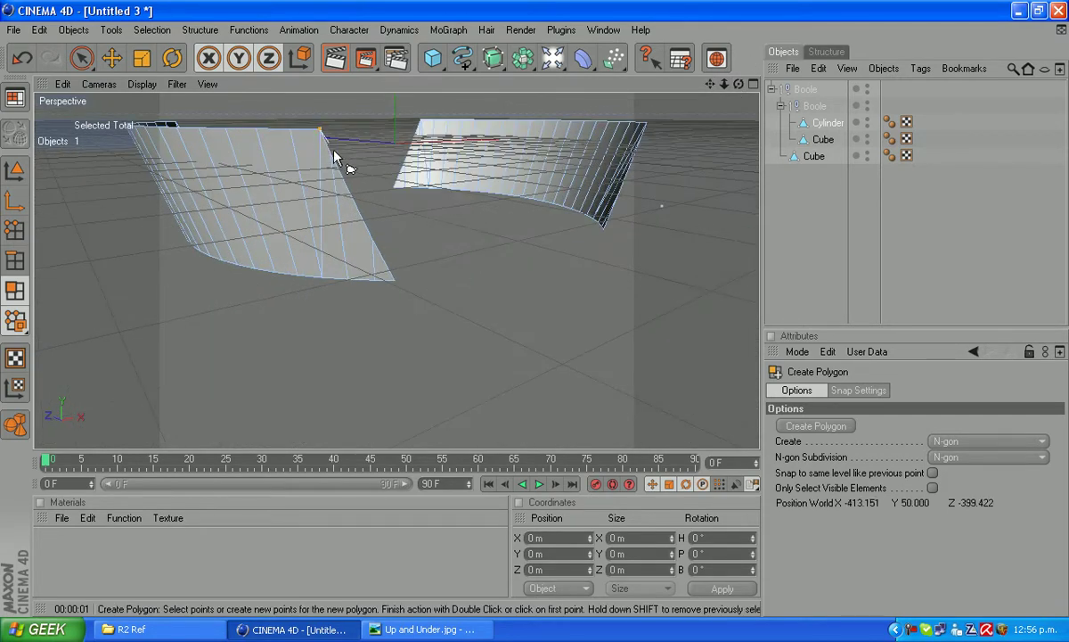
pyautogui.moveTo(738, 84); pyautogui.dragTo(1041, 84)
pyautogui.moveTo(738, 84); pyautogui.dragTo(971, 93)
pyautogui.click(514, 155)
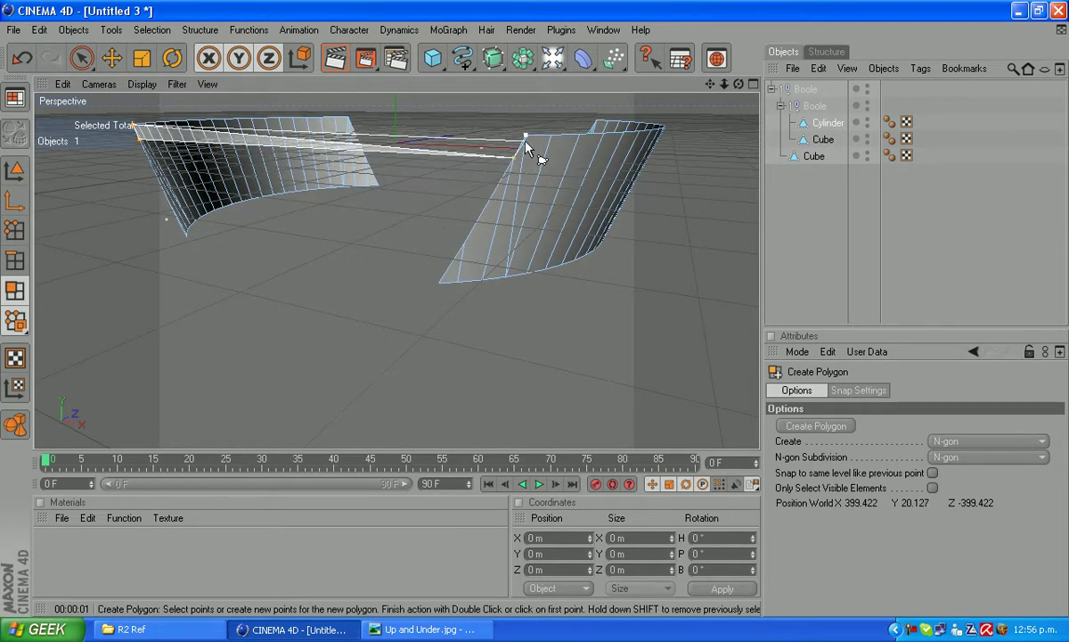
pyautogui.click(519, 140)
# Step: Create the middle N-gon across the front opening, directly below the narrow upper strip
pyautogui.moveTo(739, 85); pyautogui.dragTo(234, 43)
pyautogui.click(354, 209)
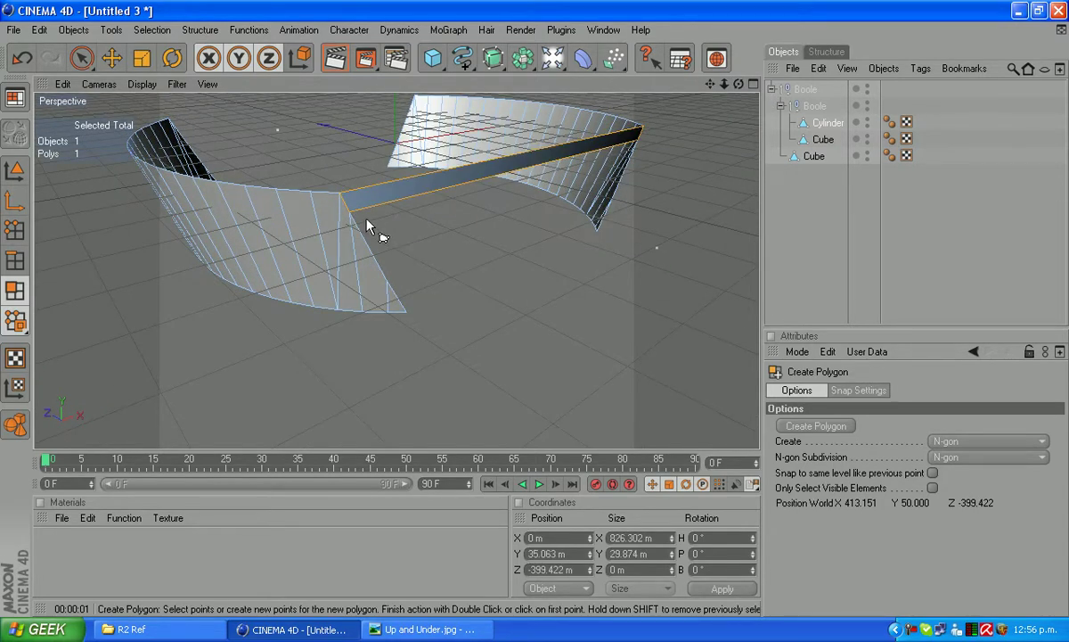
pyautogui.click(386, 282)
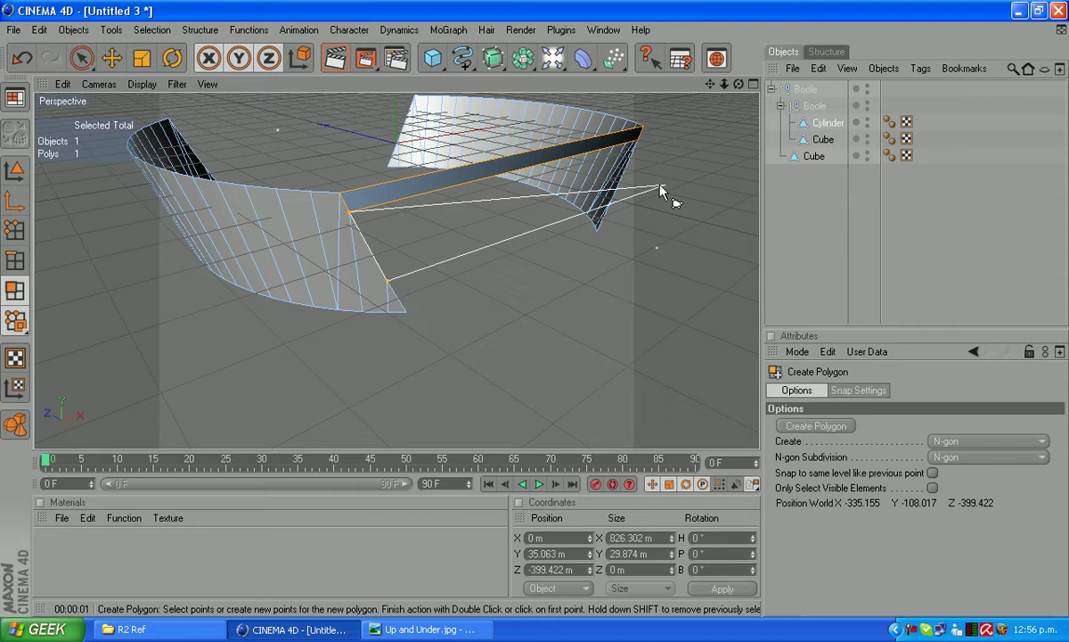
pyautogui.moveTo(738, 84); pyautogui.dragTo(998, 62)
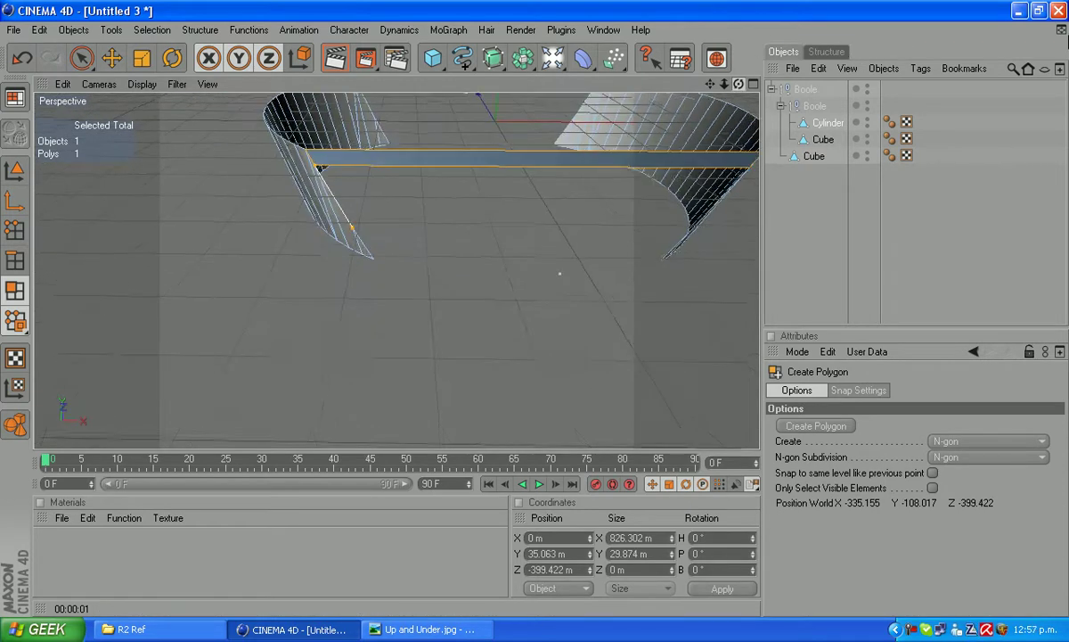
pyautogui.moveTo(739, 84); pyautogui.dragTo(882, 85)
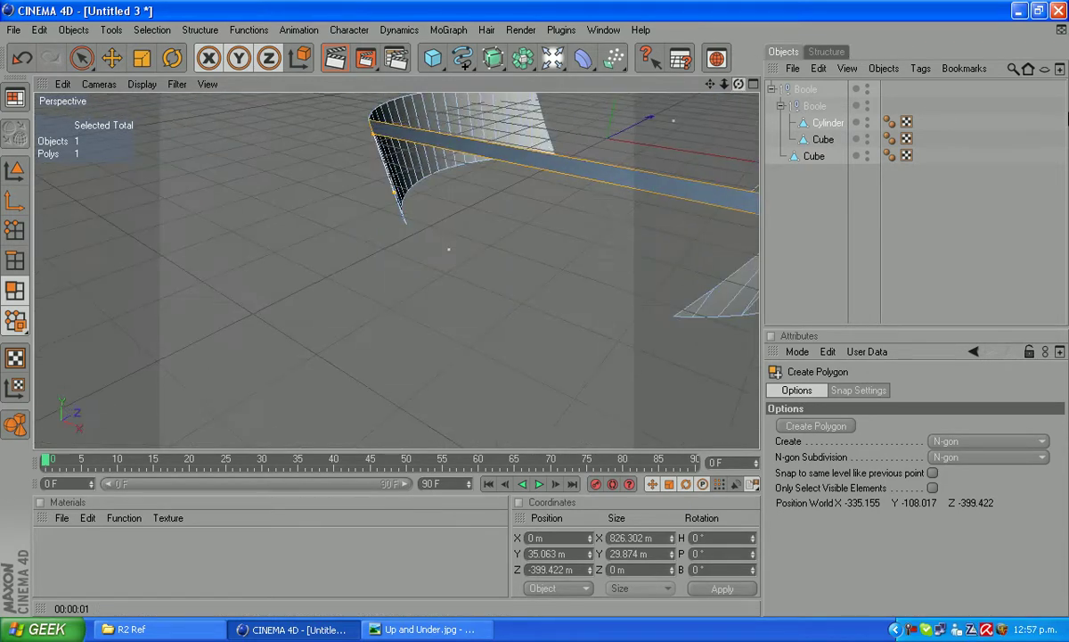
pyautogui.doubleClick(716, 292)
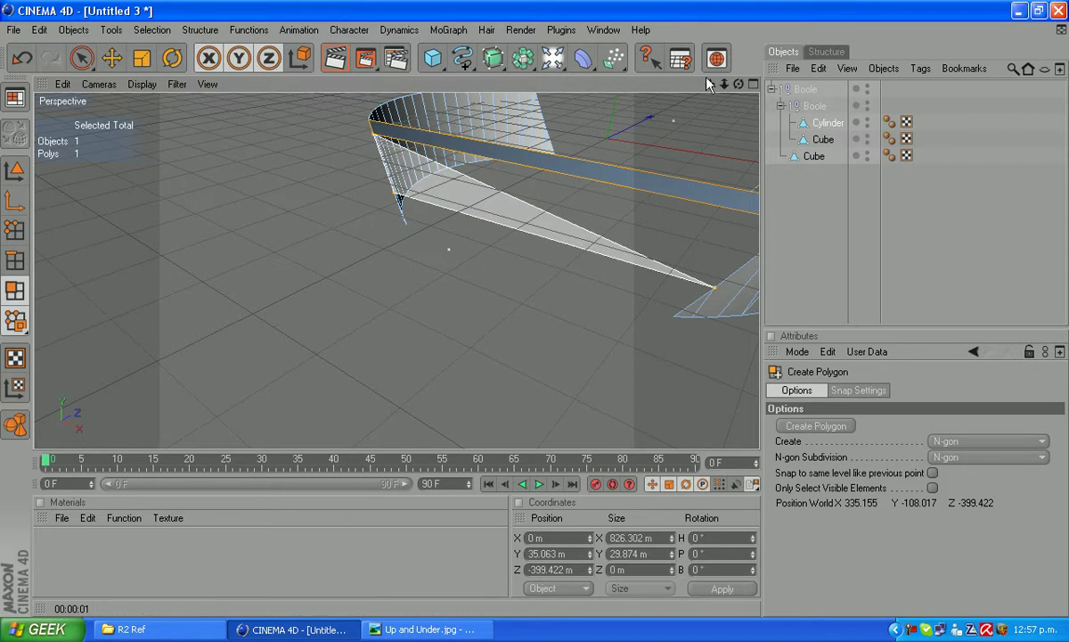
pyautogui.moveTo(704, 80); pyautogui.dragTo(523, 151)
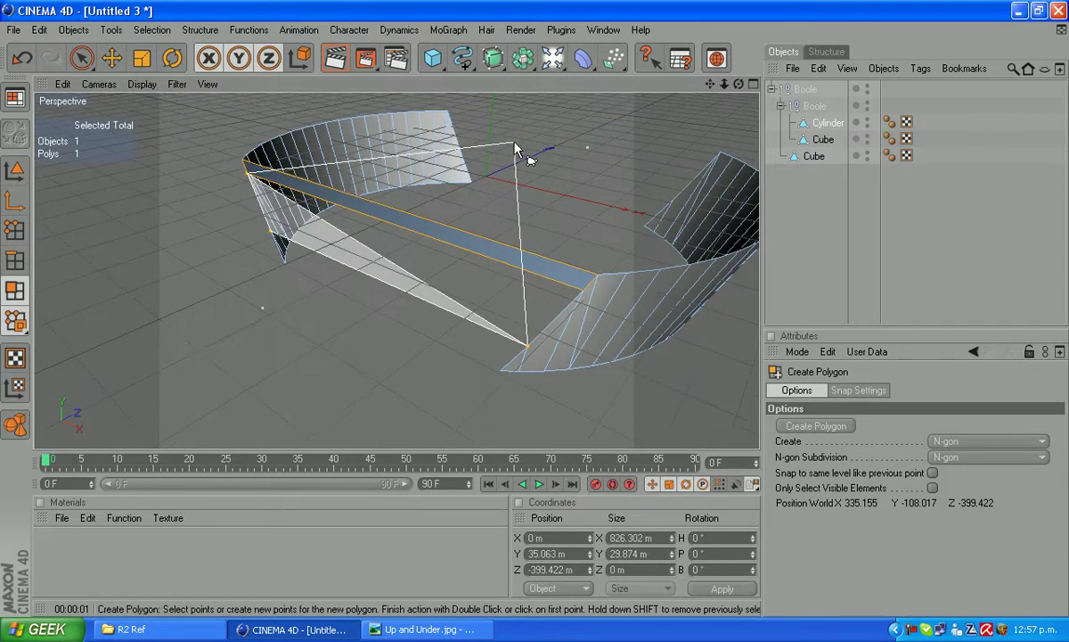
pyautogui.doubleClick(581, 290)
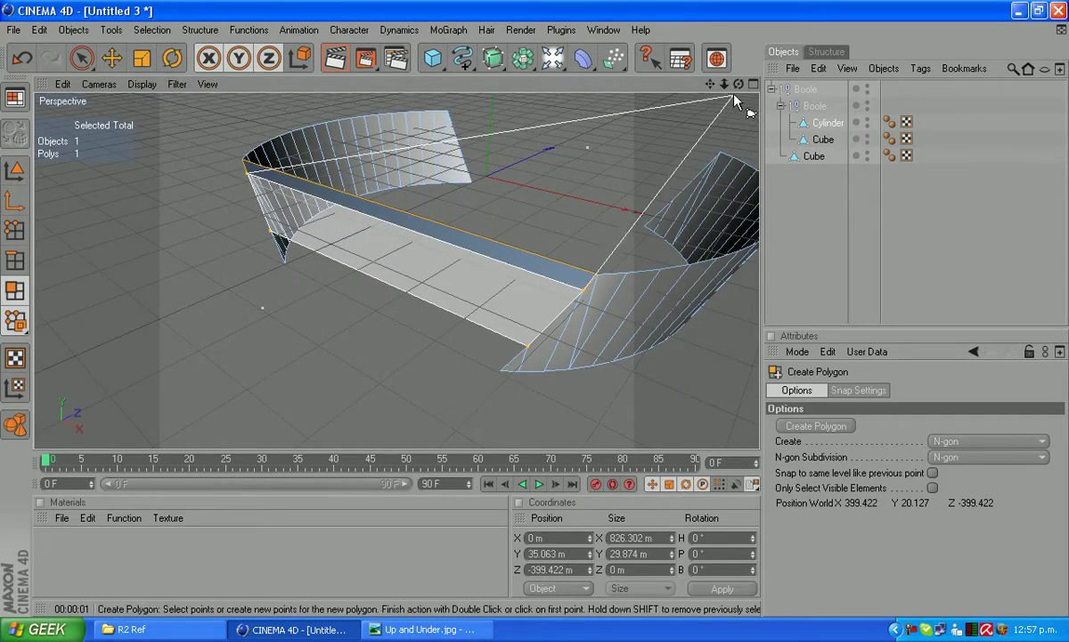
pyautogui.moveTo(740, 85); pyautogui.dragTo(463, 152)
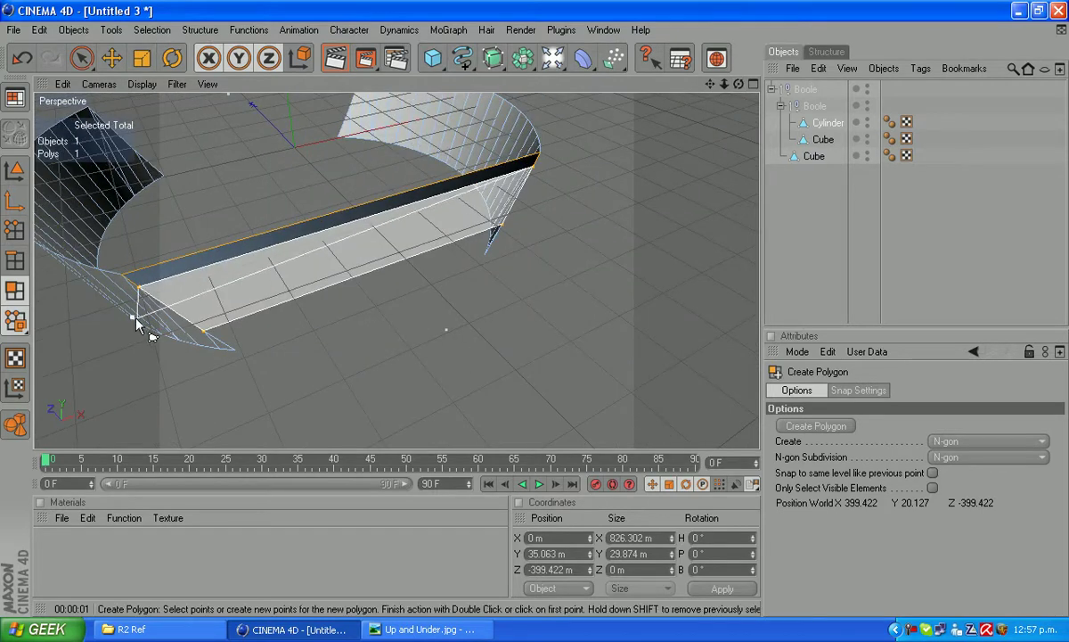
pyautogui.click(140, 288)
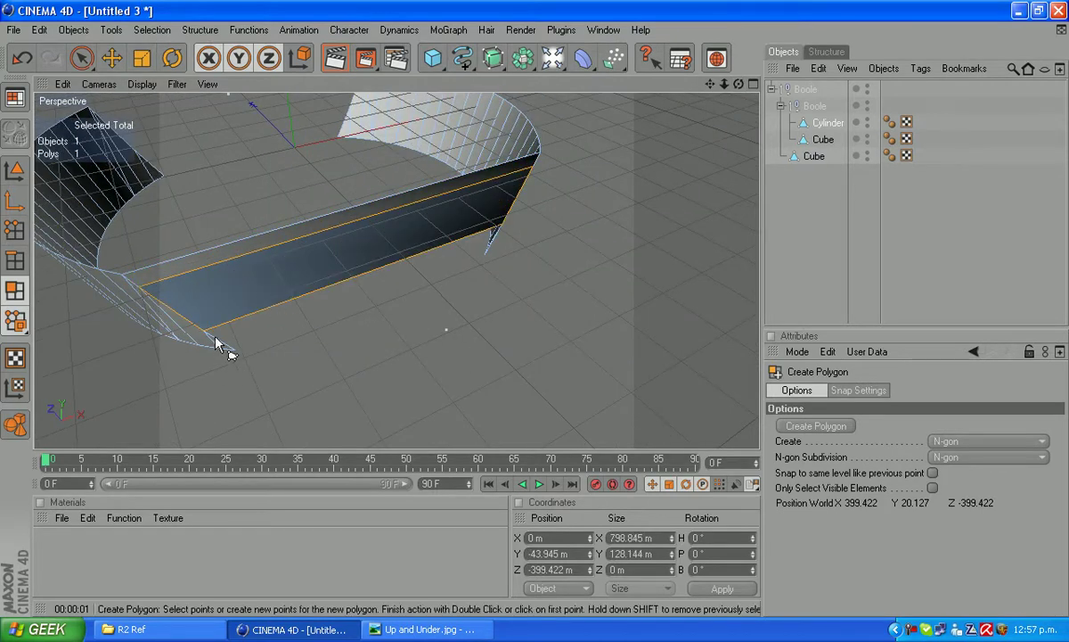
# Step: Create the bottom N-gon across the front opening, down to the ring's lower corner points
pyautogui.click(235, 349)
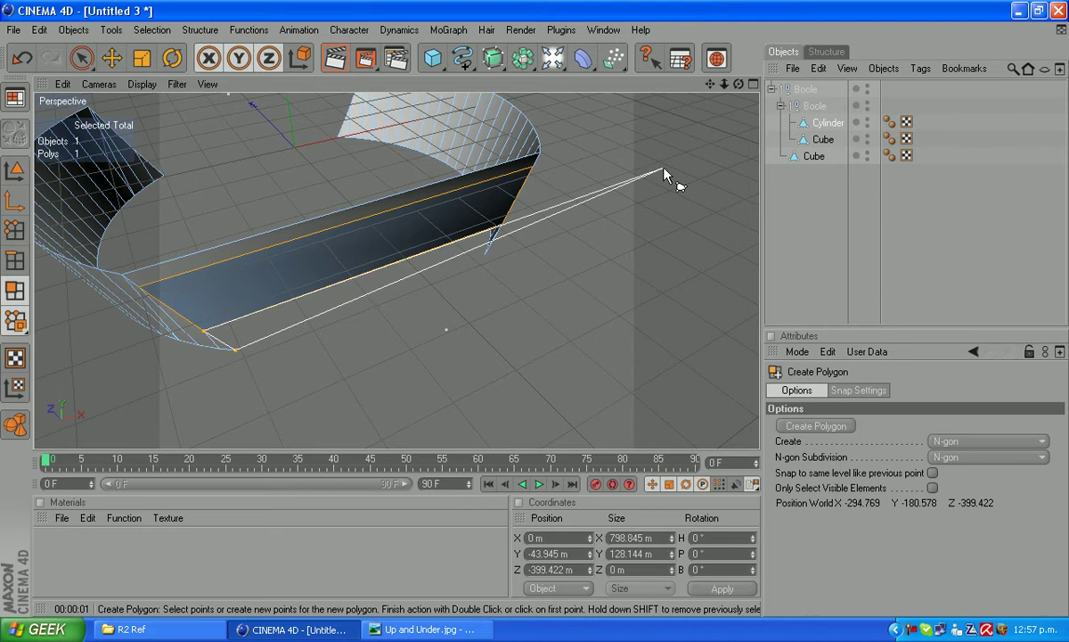
pyautogui.moveTo(739, 85); pyautogui.dragTo(490, 259)
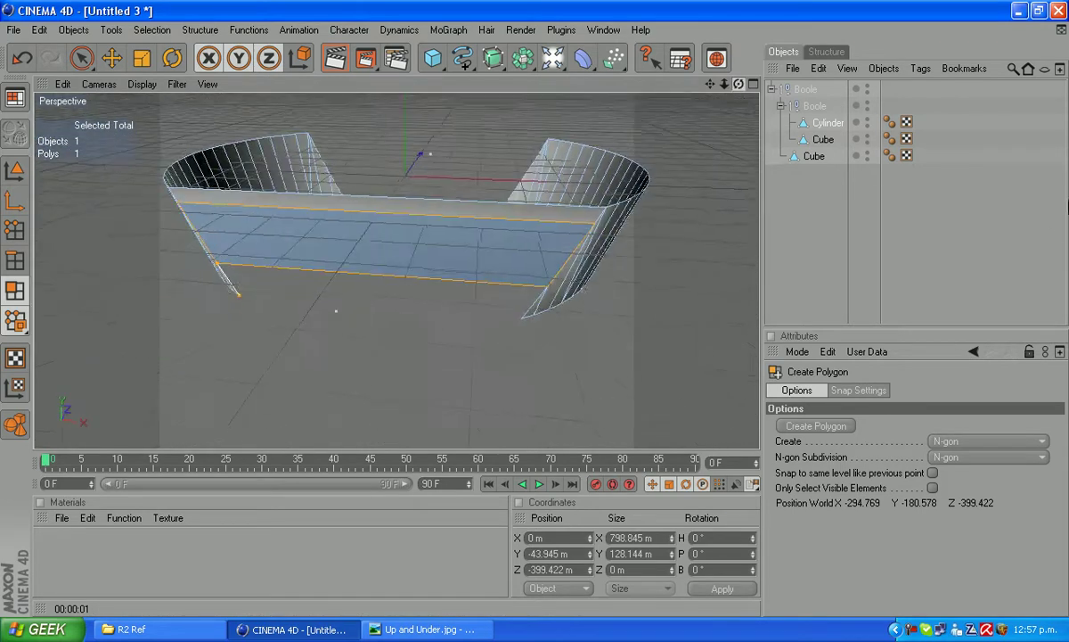
pyautogui.click(522, 318)
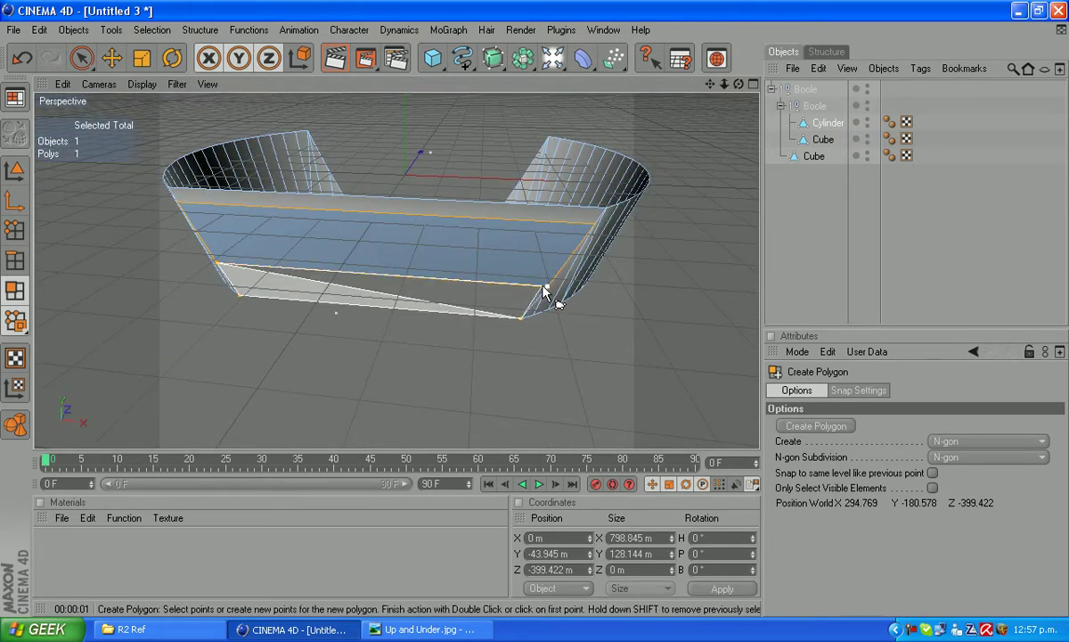
pyautogui.click(546, 288)
pyautogui.click(215, 262)
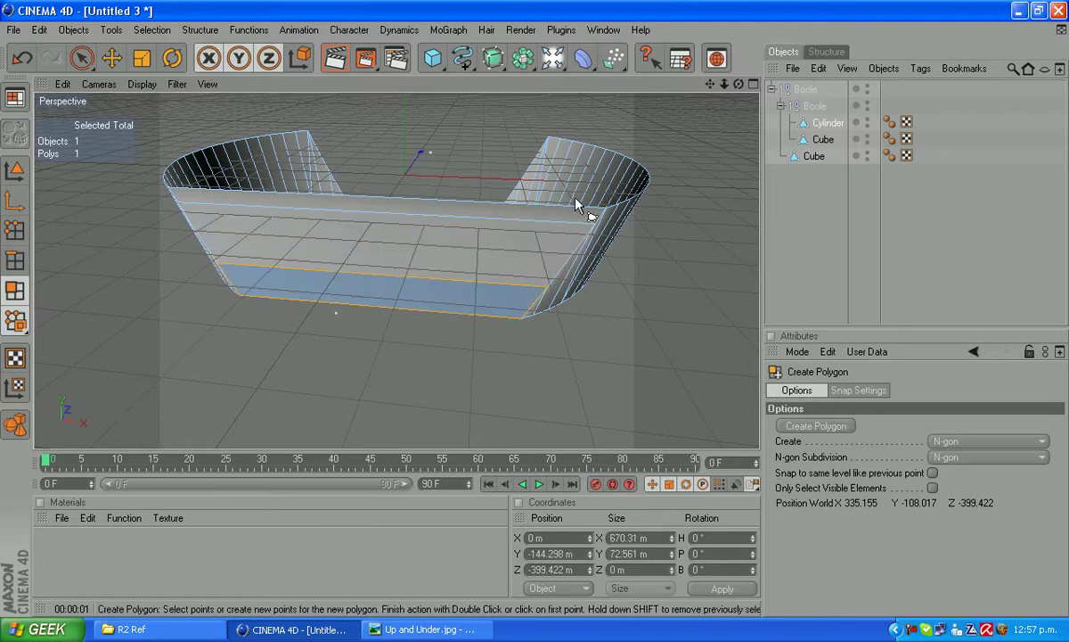
pyautogui.moveTo(739, 84); pyautogui.dragTo(470, 117)
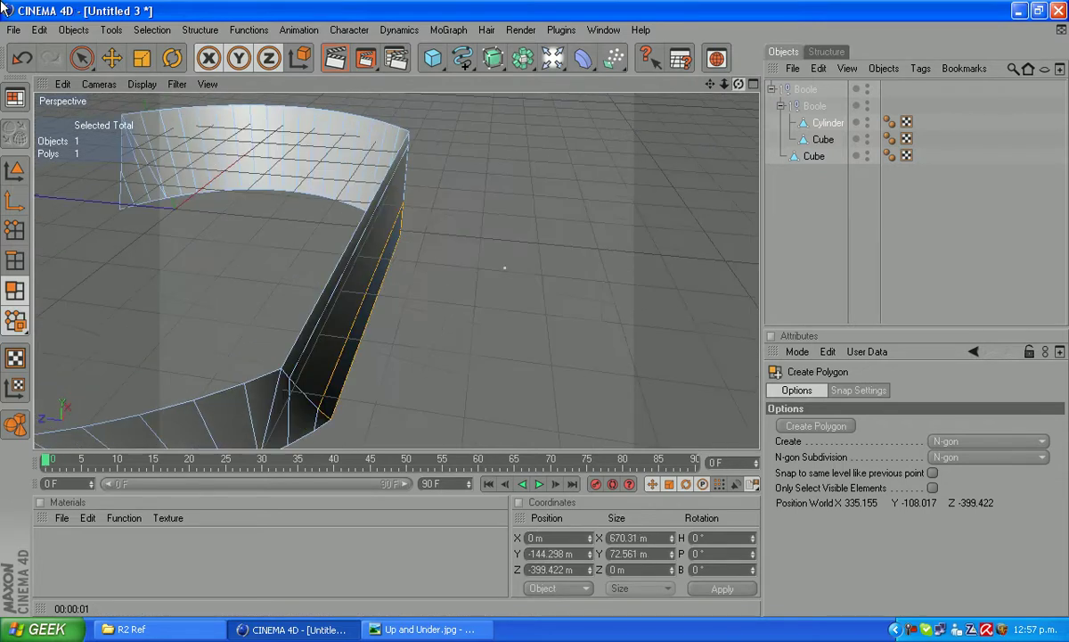
pyautogui.moveTo(739, 84); pyautogui.dragTo(461, 210)
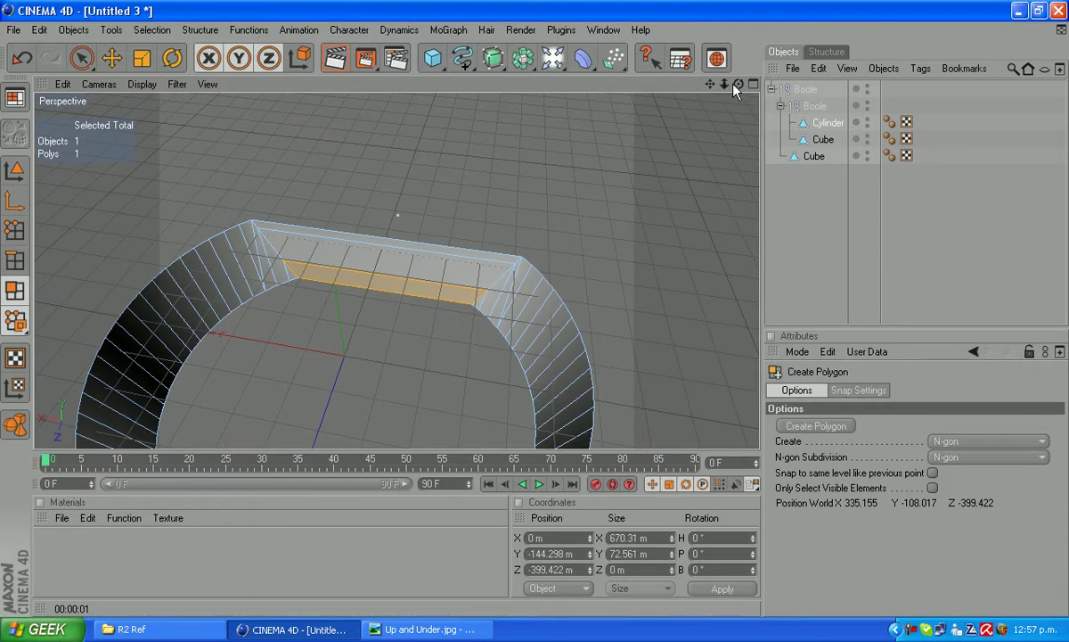
# Step: With Create Polygon, build the lower N-gon strip across the ring's remaining open side, opposite the already closed one
pyautogui.moveTo(739, 84); pyautogui.dragTo(461, 285)
pyautogui.moveTo(739, 84); pyautogui.dragTo(529, 211)
pyautogui.click(423, 349)
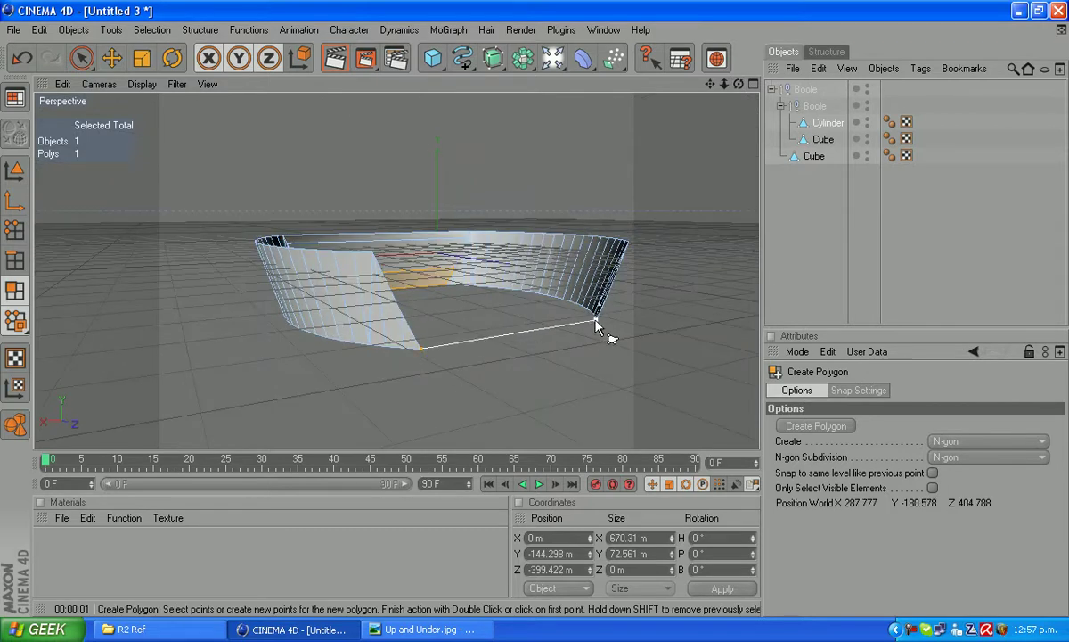
pyautogui.moveTo(739, 84); pyautogui.dragTo(1007, 111)
pyautogui.click(455, 352)
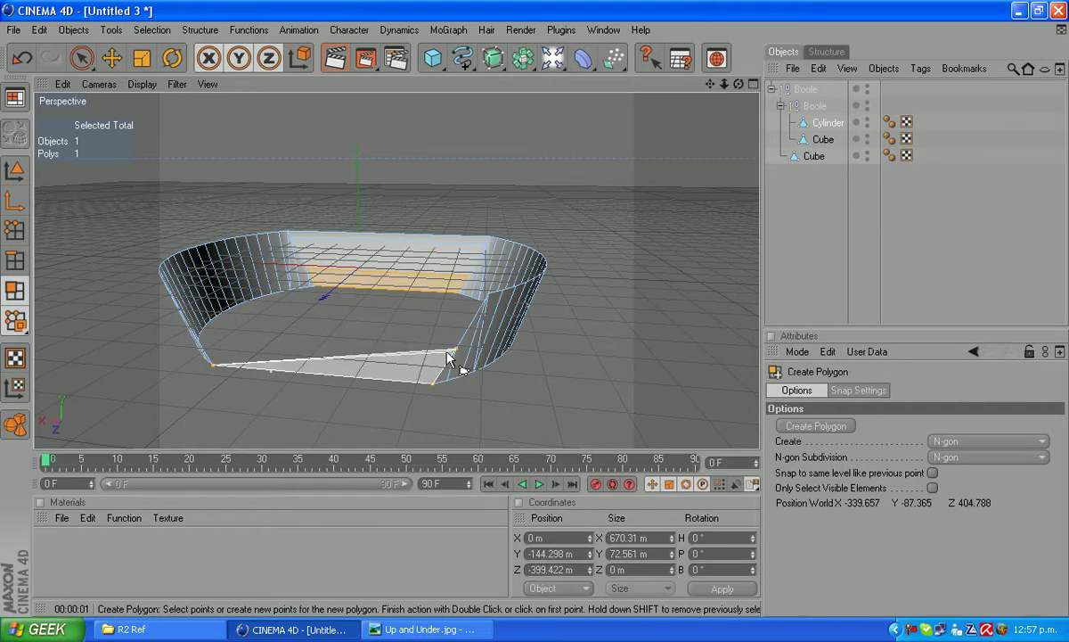
pyautogui.moveTo(739, 84); pyautogui.dragTo(407, 373)
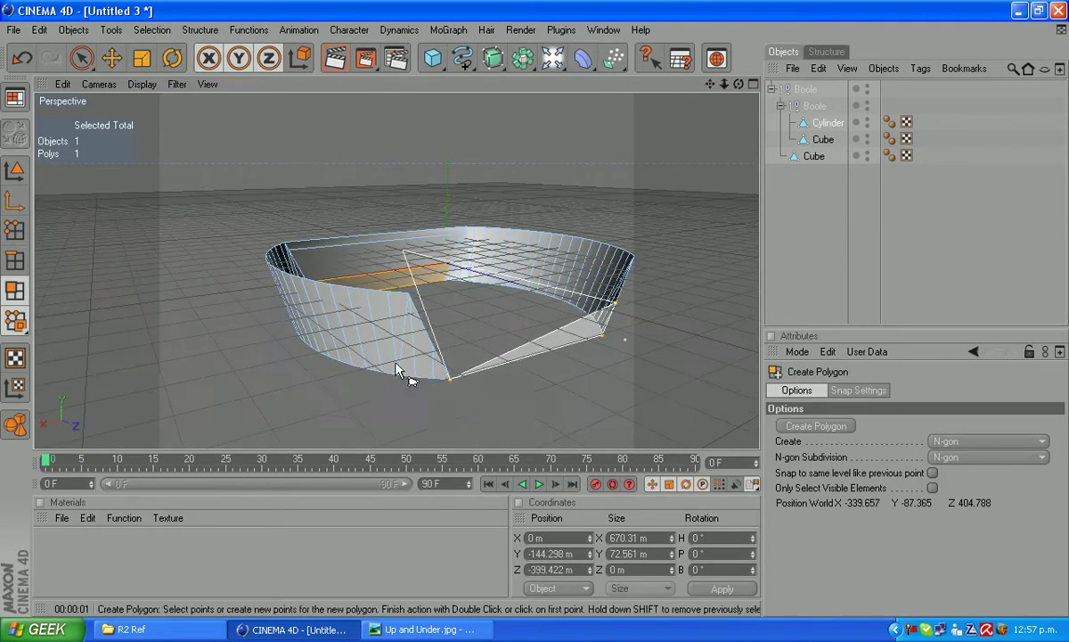
pyautogui.click(449, 377)
pyautogui.doubleClick(449, 380)
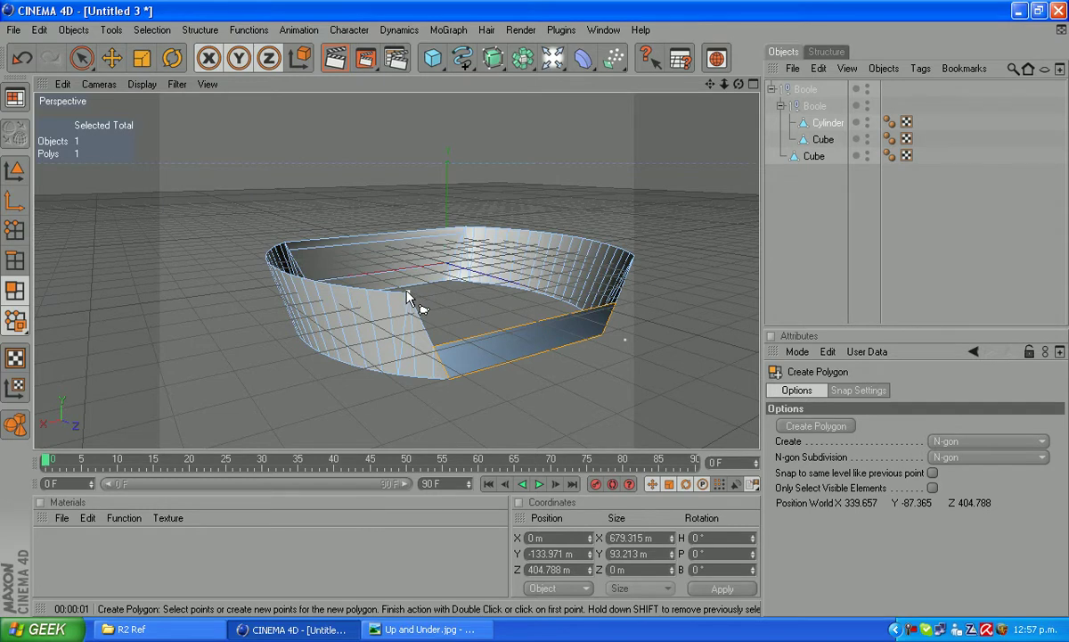
# Step: Create the upper N-gon on the same side, from the lower strip's top edge to the ring's upper corner points
pyautogui.scroll(6, 418, 299)
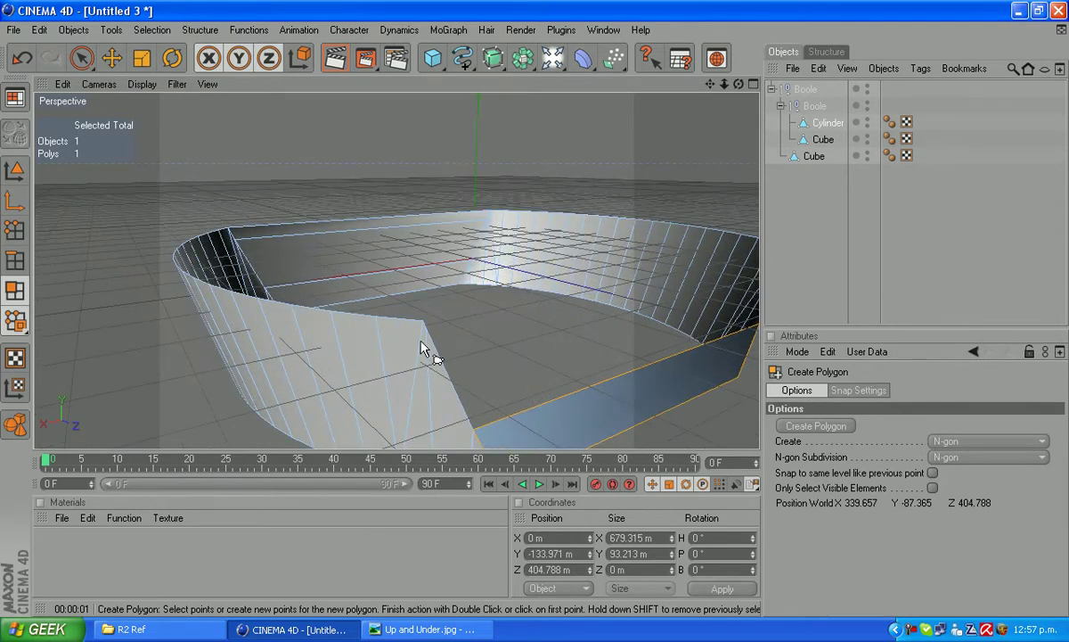
pyautogui.click(427, 329)
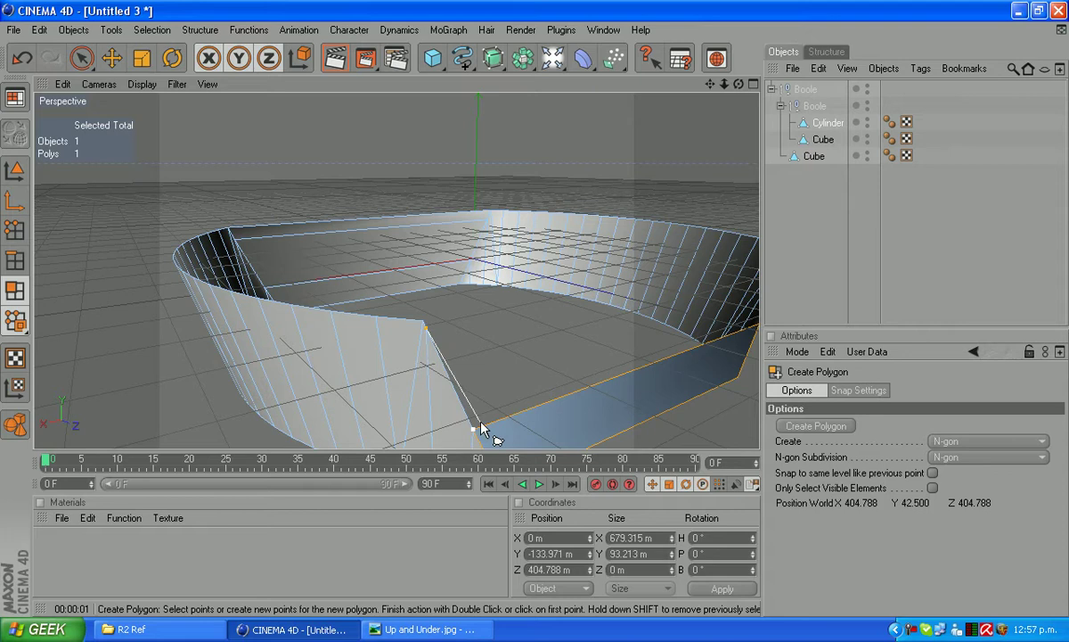
pyautogui.click(473, 431)
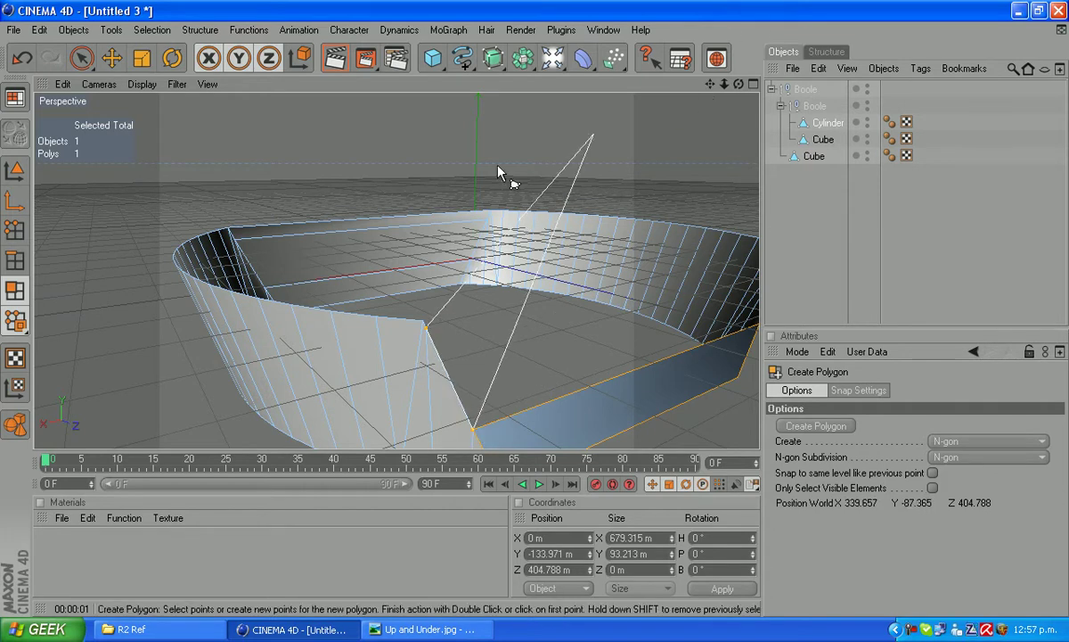
pyautogui.moveTo(710, 84); pyautogui.dragTo(280, 195)
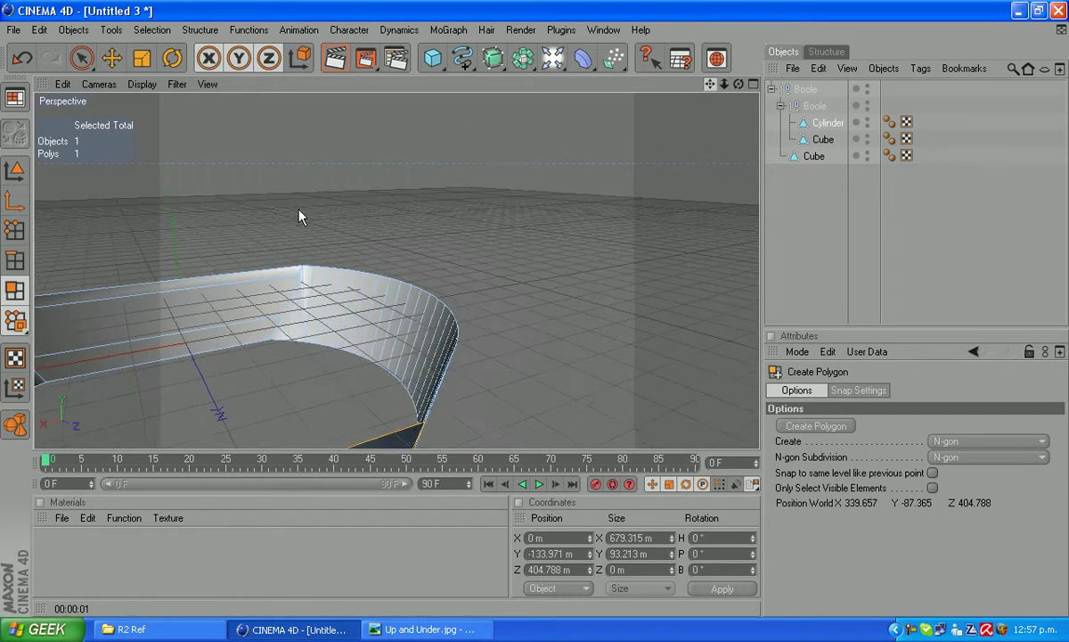
pyautogui.click(423, 424)
pyautogui.moveTo(739, 84); pyautogui.dragTo(624, 107)
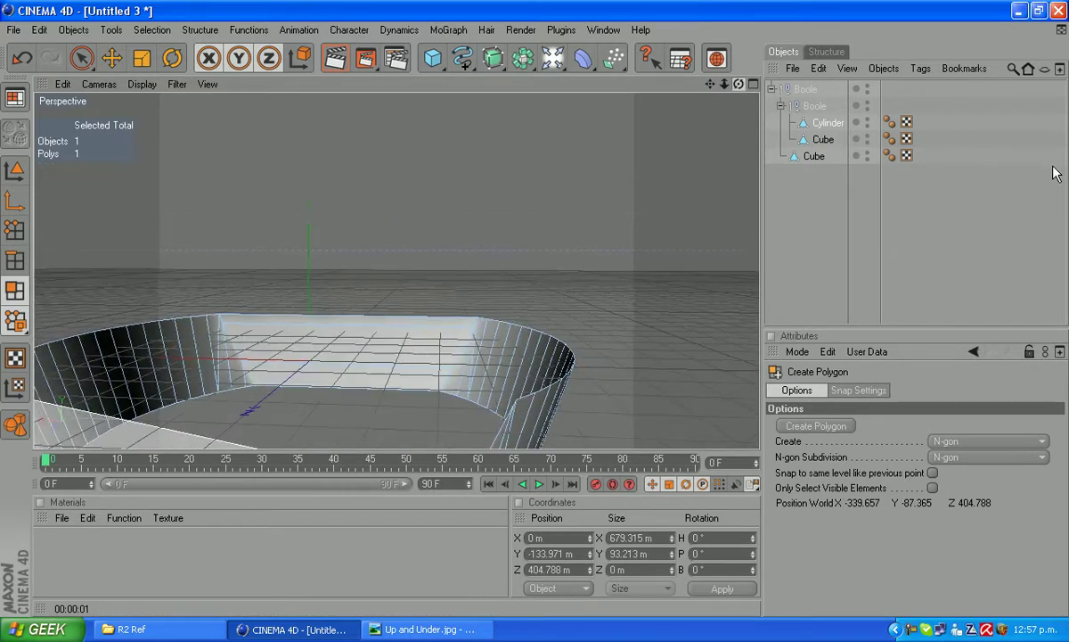
pyautogui.click(516, 401)
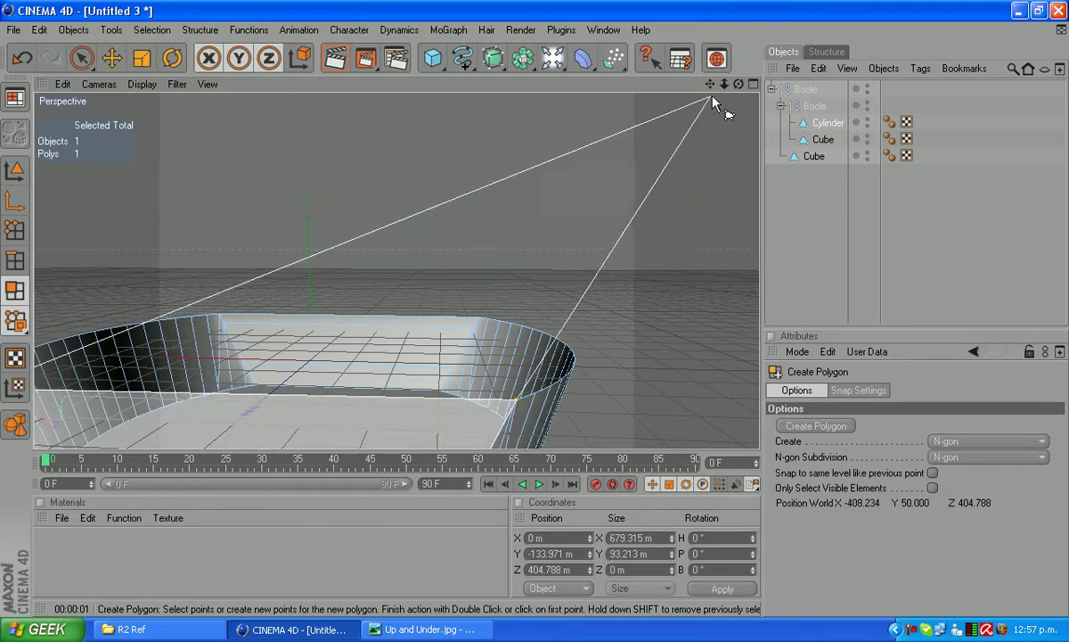
pyautogui.moveTo(739, 84); pyautogui.dragTo(637, 116)
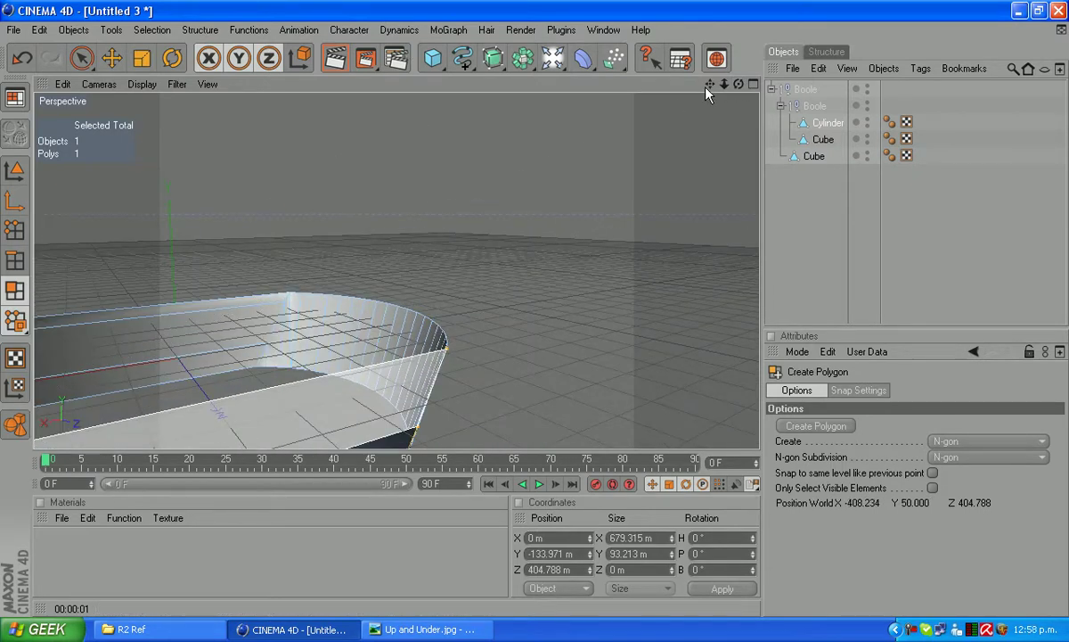
pyautogui.moveTo(711, 84); pyautogui.dragTo(991, 27)
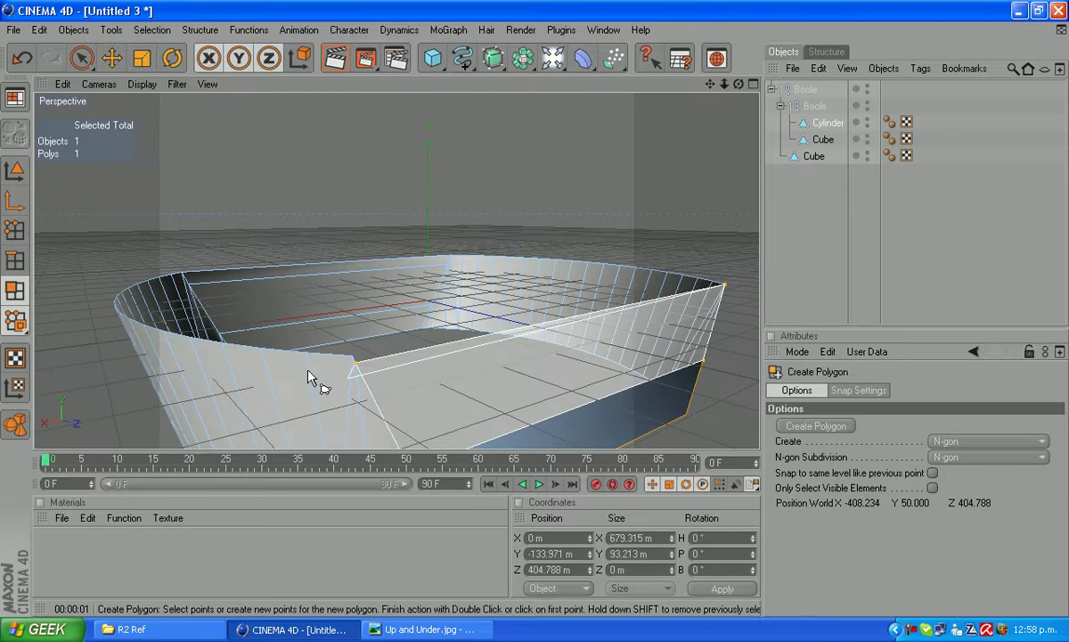
pyautogui.click(354, 359)
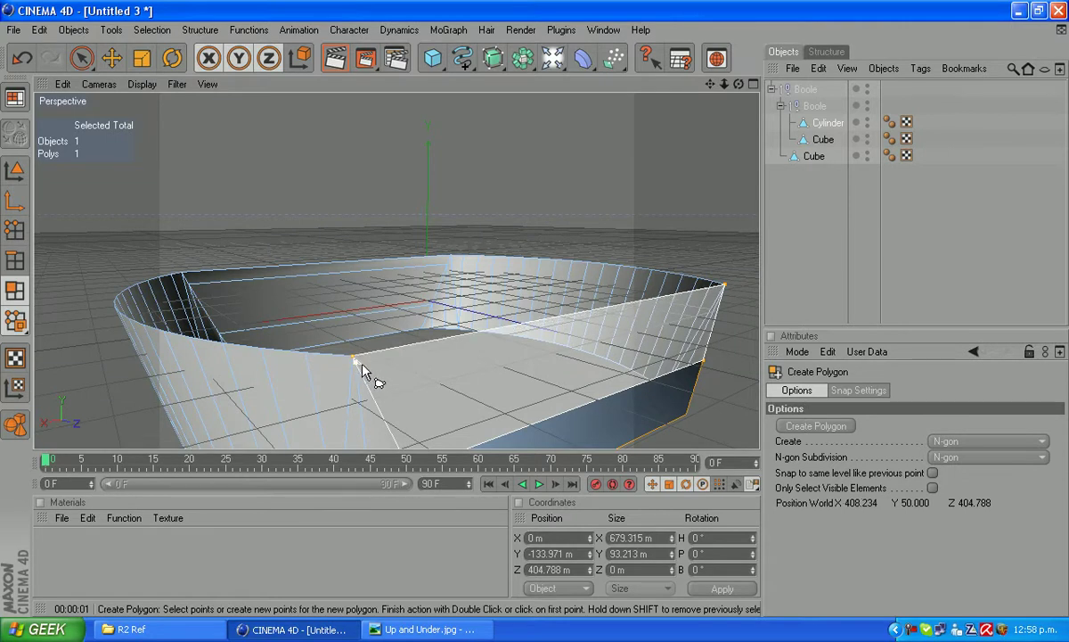
pyautogui.click(355, 360)
pyautogui.scroll(-4, 479, 266)
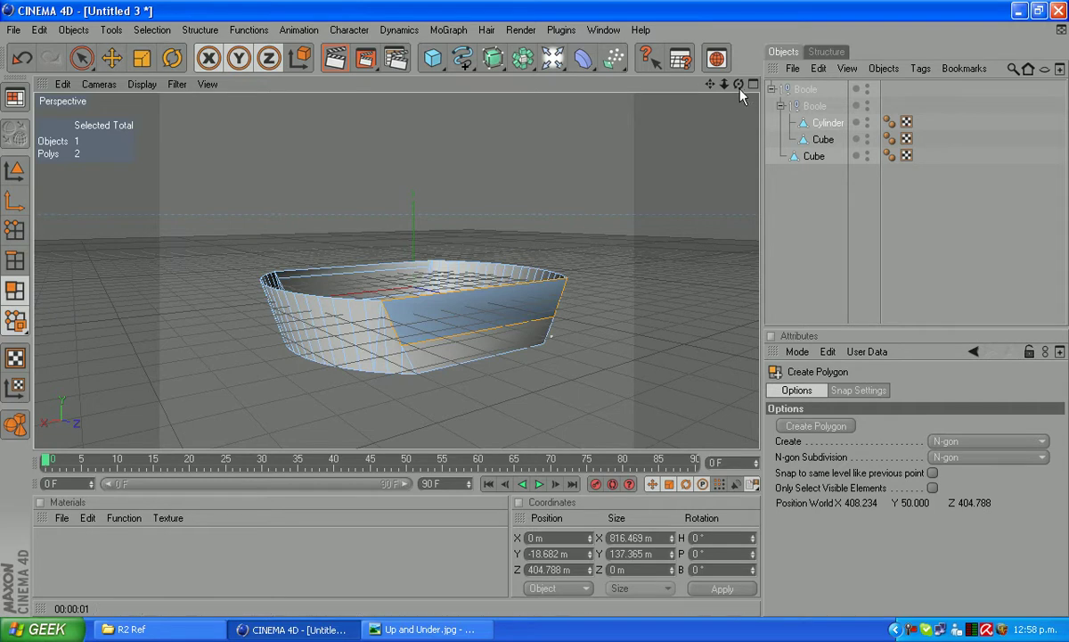
# Step: Close both the top and the bottom openings of the ring with Close Polygon Hole
pyautogui.moveTo(738, 84); pyautogui.dragTo(147, 9)
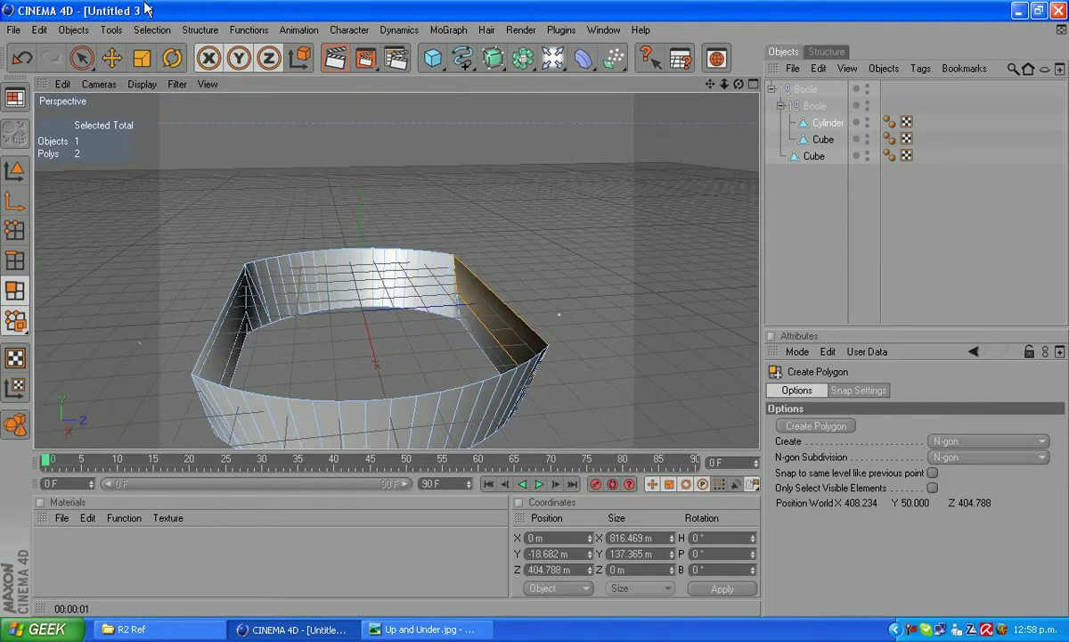
pyautogui.click(197, 30)
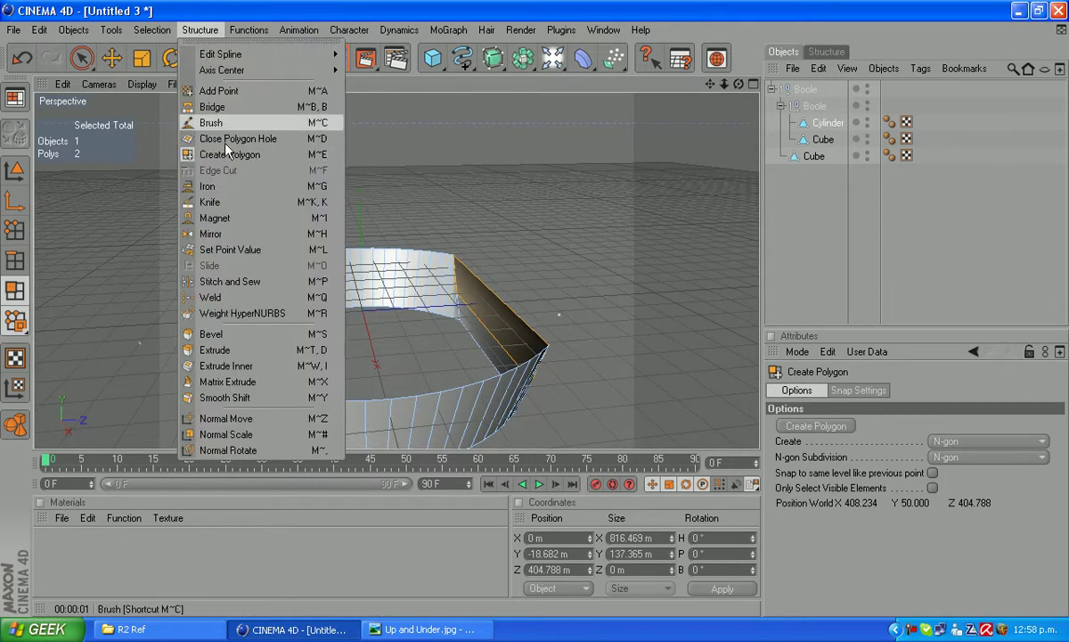
pyautogui.click(240, 142)
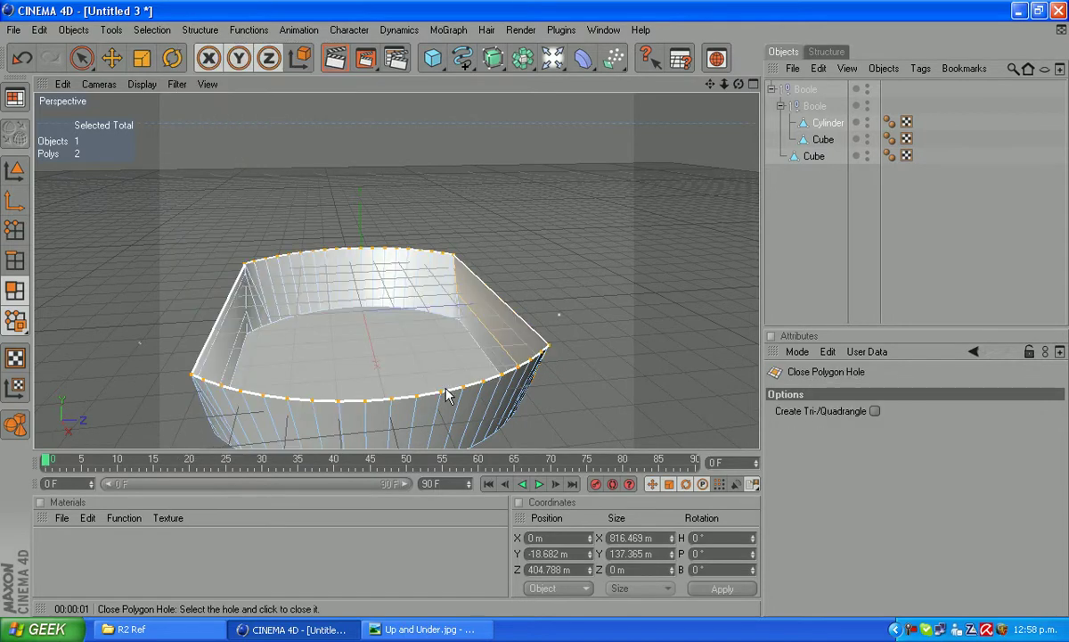
pyautogui.click(446, 392)
pyautogui.moveTo(739, 84); pyautogui.dragTo(603, 579)
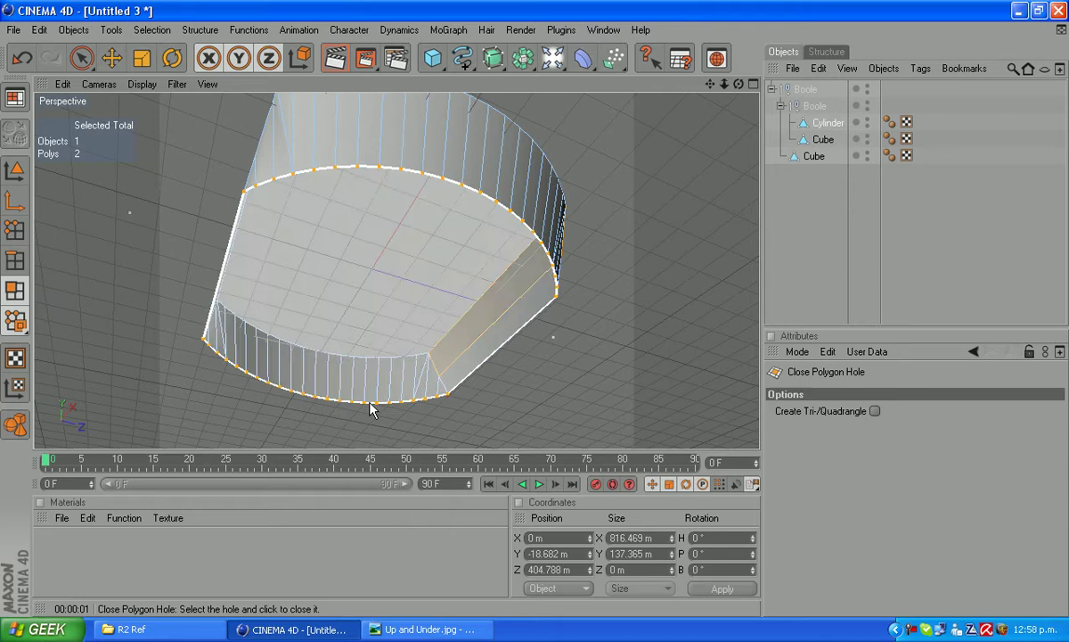
pyautogui.click(372, 408)
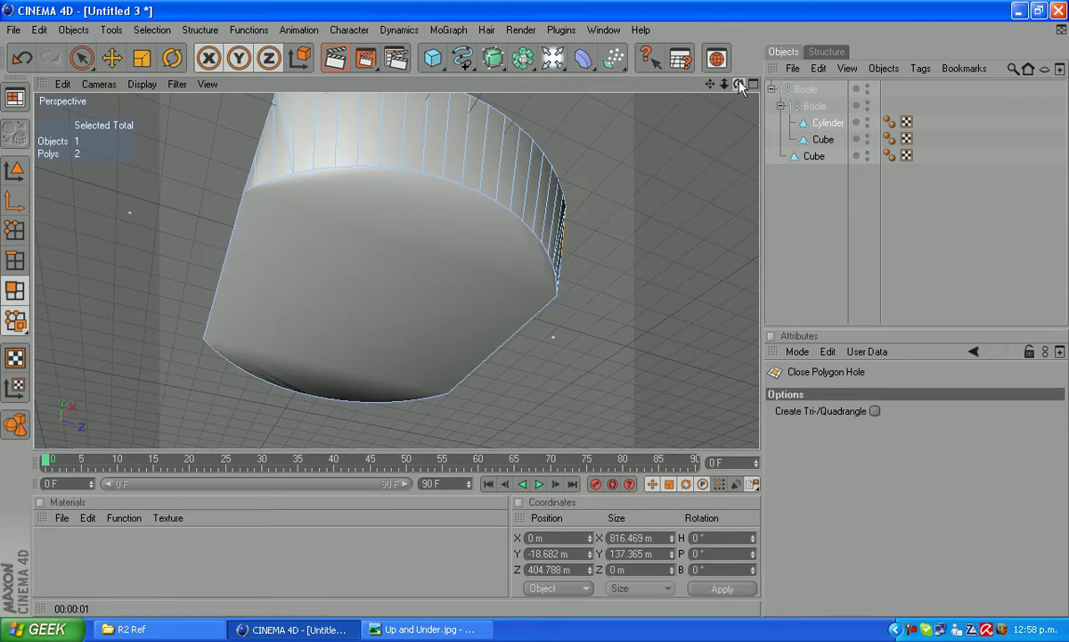
# Step: Set the Cylinder's Phong Angle to 40° and inspect the shading of its sides and underside
pyautogui.moveTo(739, 83); pyautogui.dragTo(907, 8)
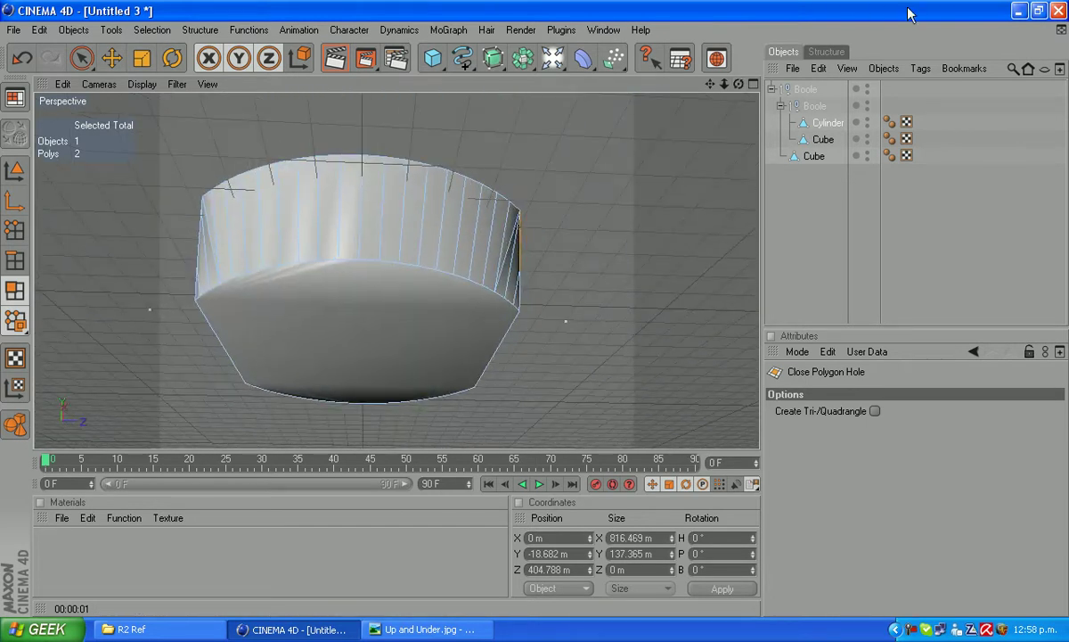
pyautogui.click(826, 124)
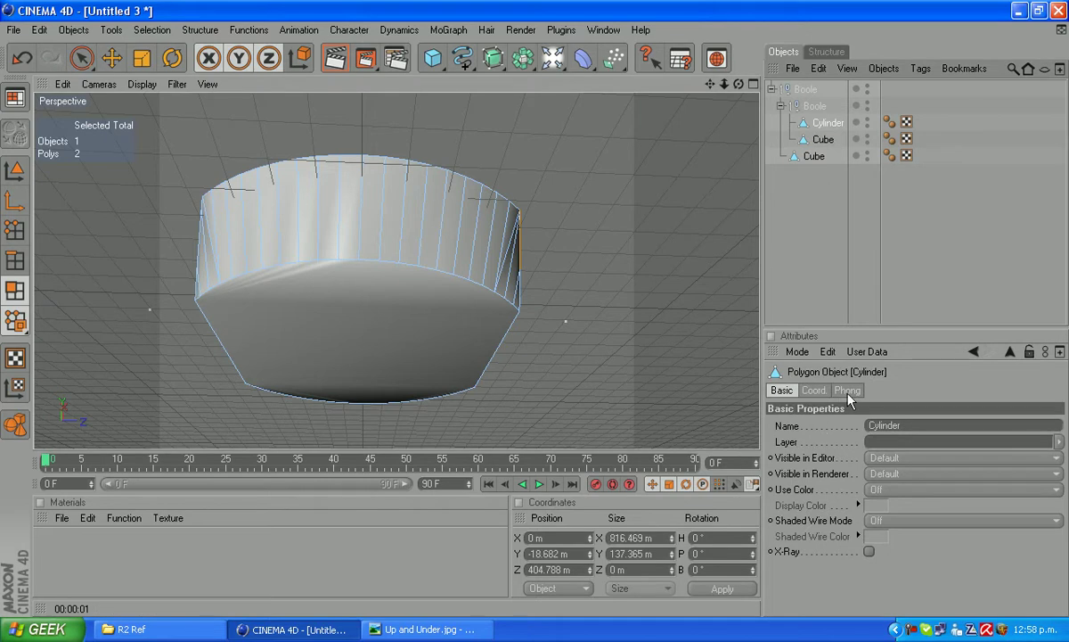
pyautogui.click(848, 391)
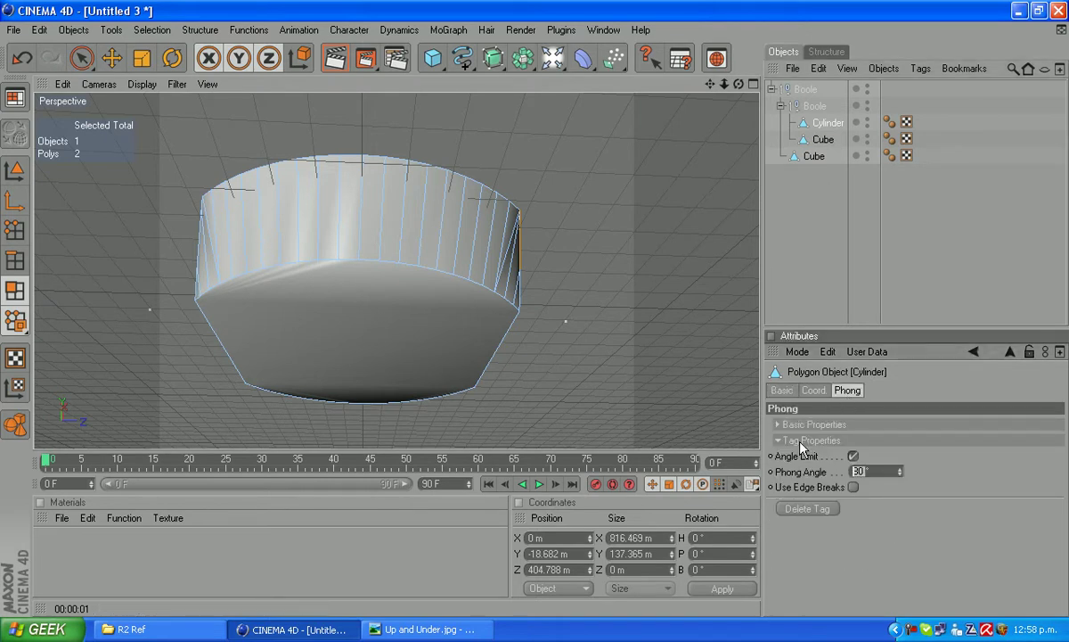
pyautogui.write('40')
pyautogui.press('Return')
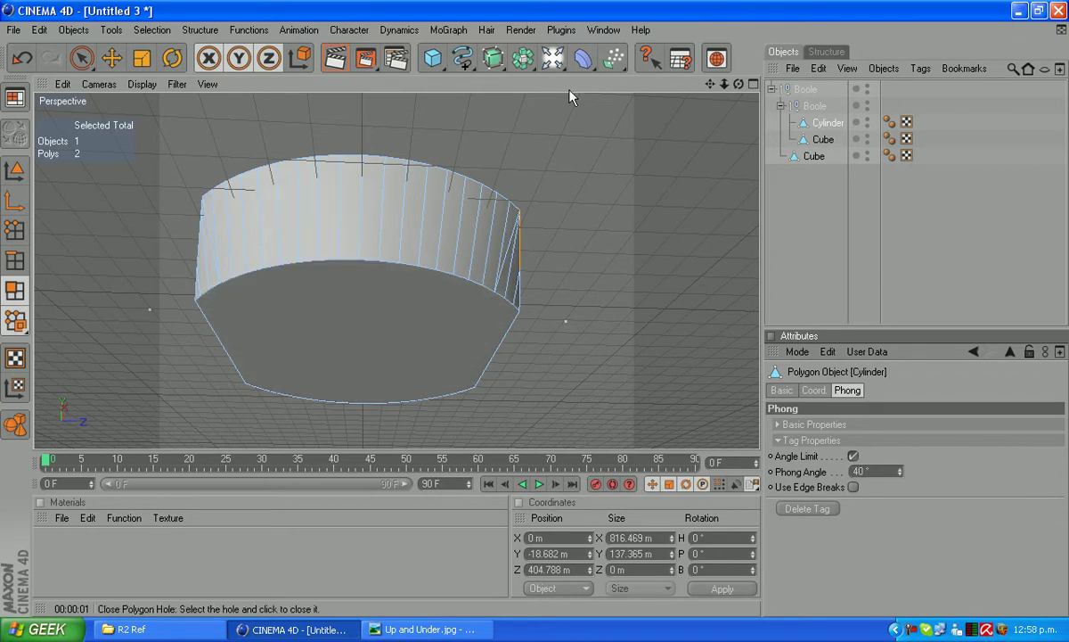
pyautogui.moveTo(739, 84); pyautogui.dragTo(701, 38)
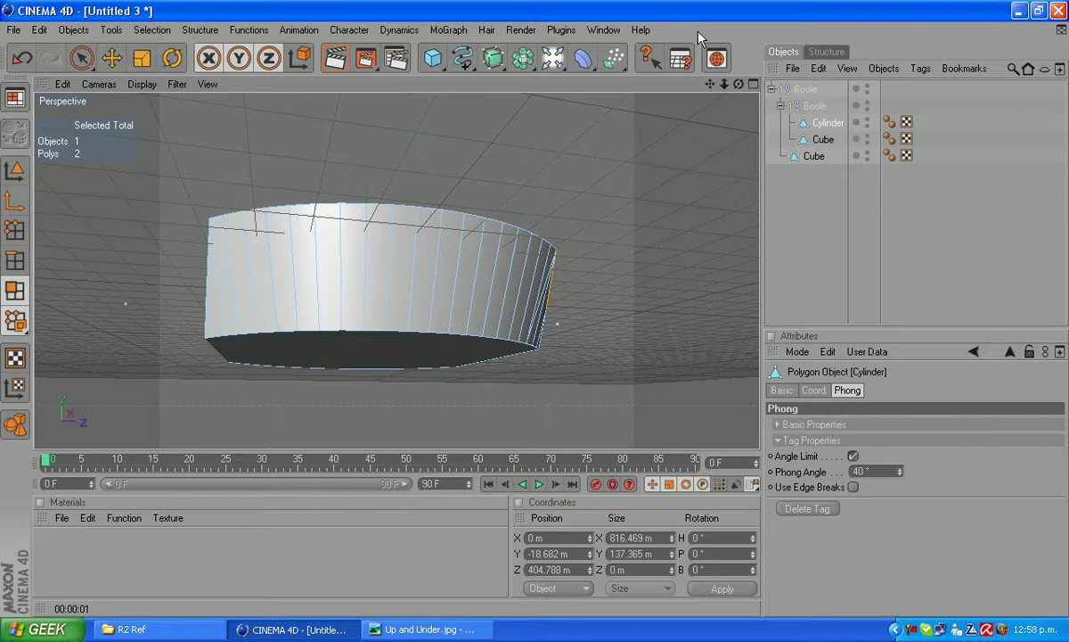
pyautogui.moveTo(750, 94); pyautogui.dragTo(294, 337)
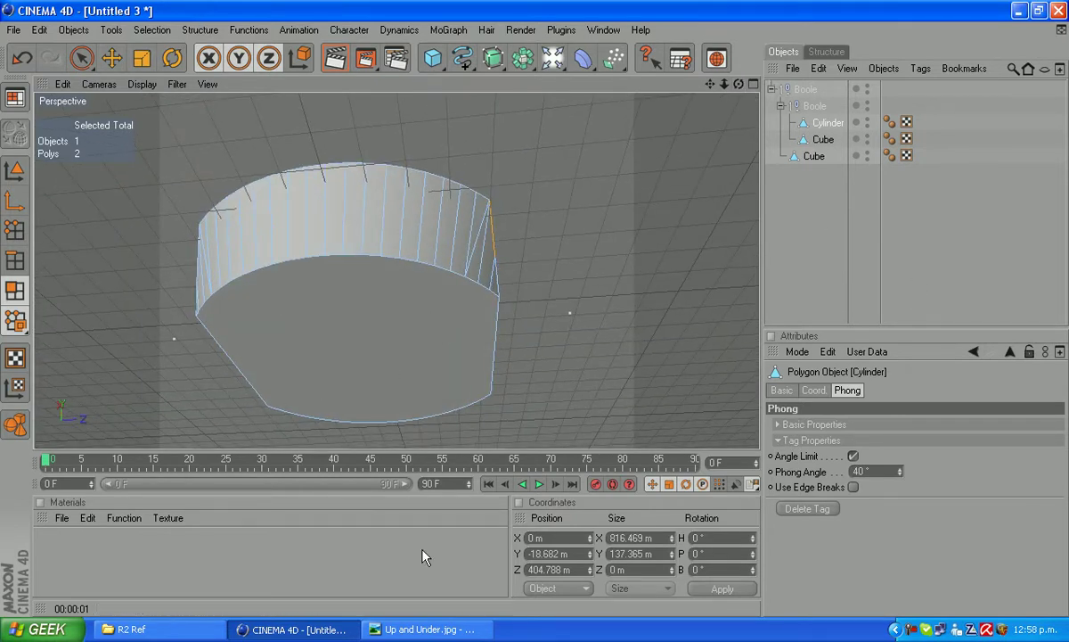
# Step: Check the Up and Under.jpg reference in Windows Picture and Fax Viewer, return to CINEMA 4D and add a cube primitive
pyautogui.click(412, 630)
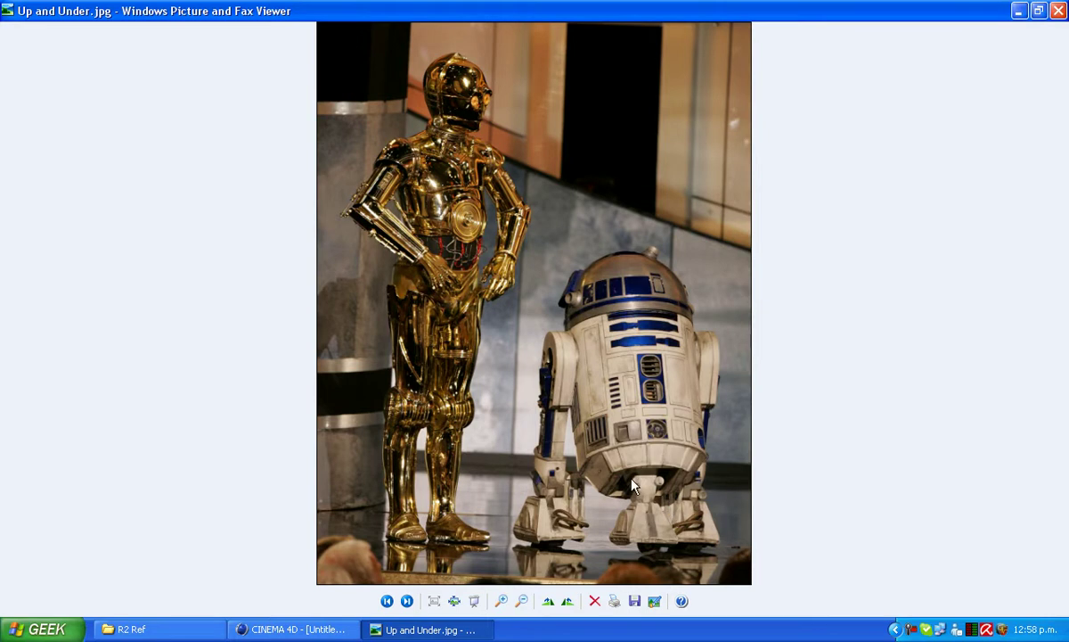
pyautogui.click(283, 630)
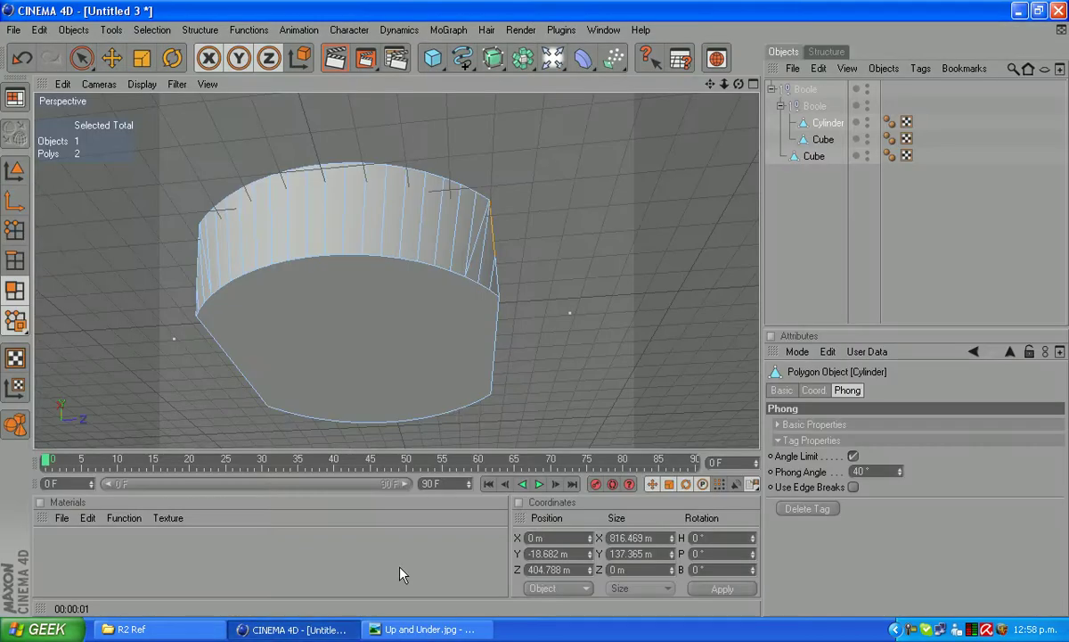
pyautogui.click(74, 30)
pyautogui.moveTo(116, 86)
pyautogui.click(215, 107)
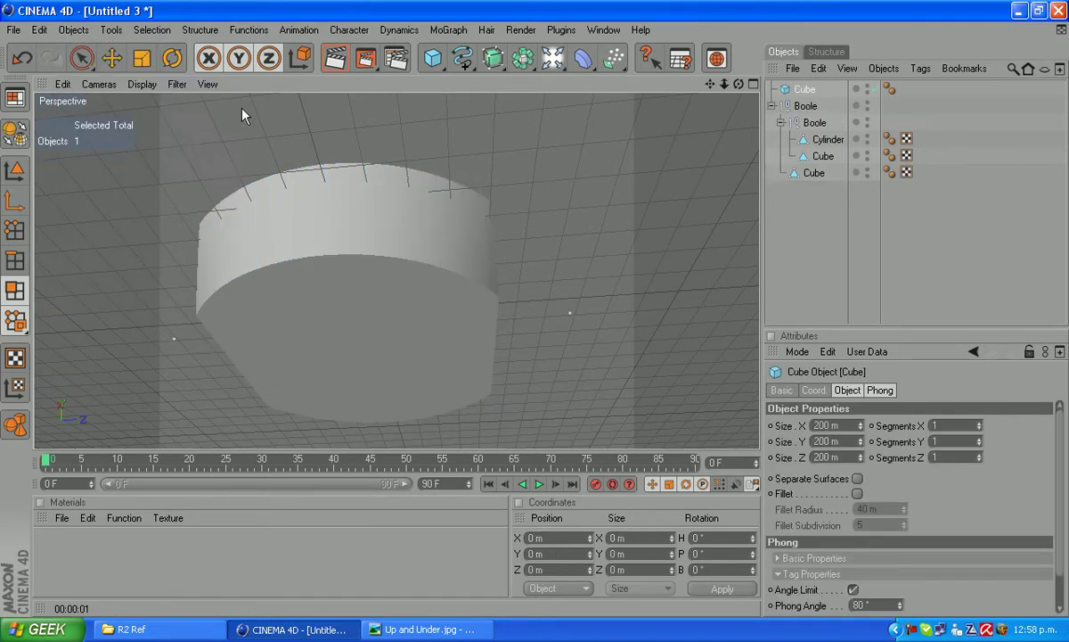
# Step: Move the new cube down from the top of the flat-sided cylinder until it projects below its underside
pyautogui.moveTo(739, 83); pyautogui.dragTo(738, 11)
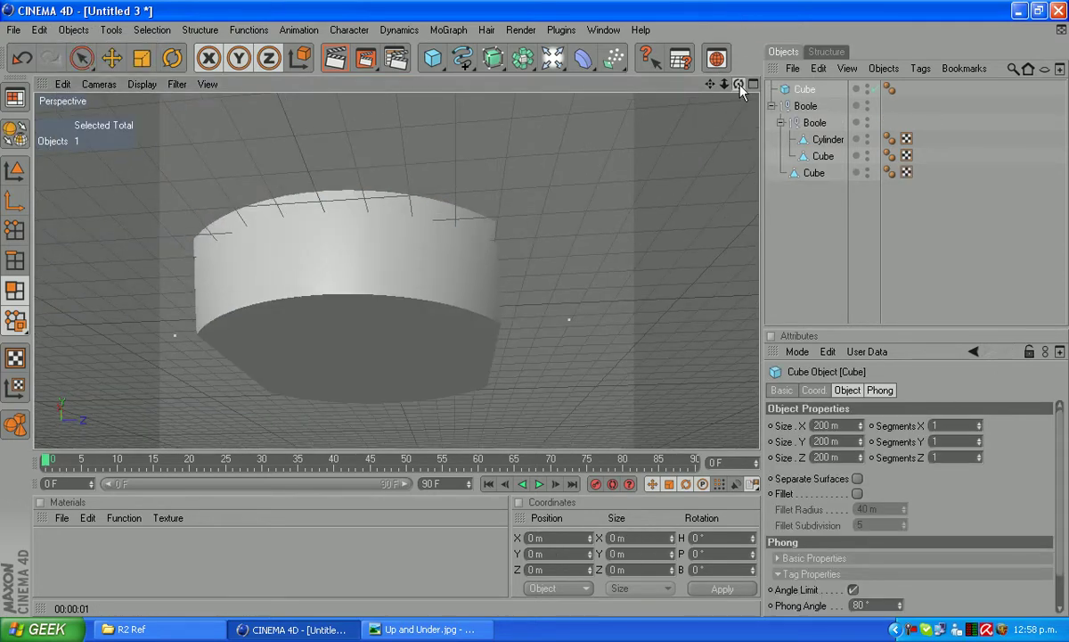
pyautogui.moveTo(740, 84); pyautogui.dragTo(692, 2)
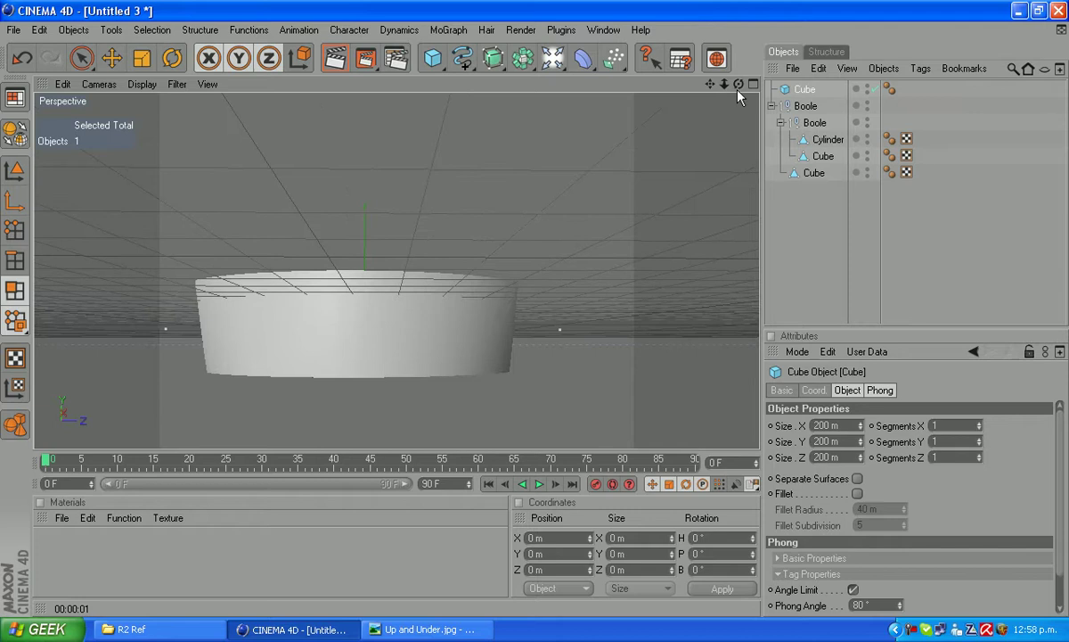
pyautogui.moveTo(739, 85); pyautogui.dragTo(690, 3)
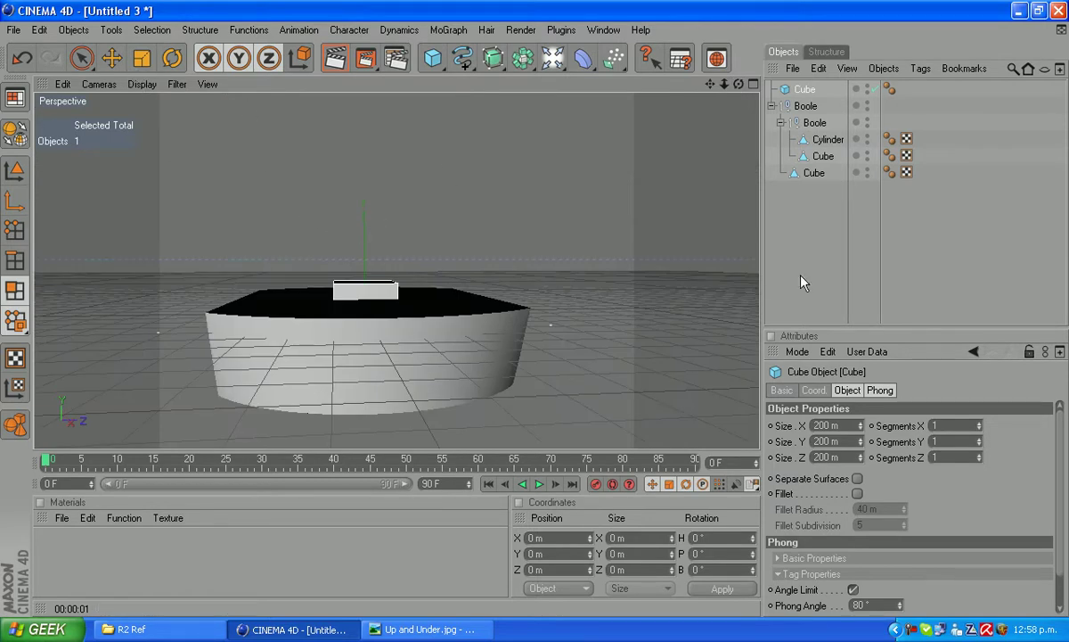
pyautogui.click(113, 58)
pyautogui.moveTo(365, 287)
pyautogui.mouseDown()
pyautogui.moveTo(365, 312)
pyautogui.moveTo(373, 287)
pyautogui.mouseUp()
pyautogui.moveTo(739, 84); pyautogui.dragTo(782, 535)
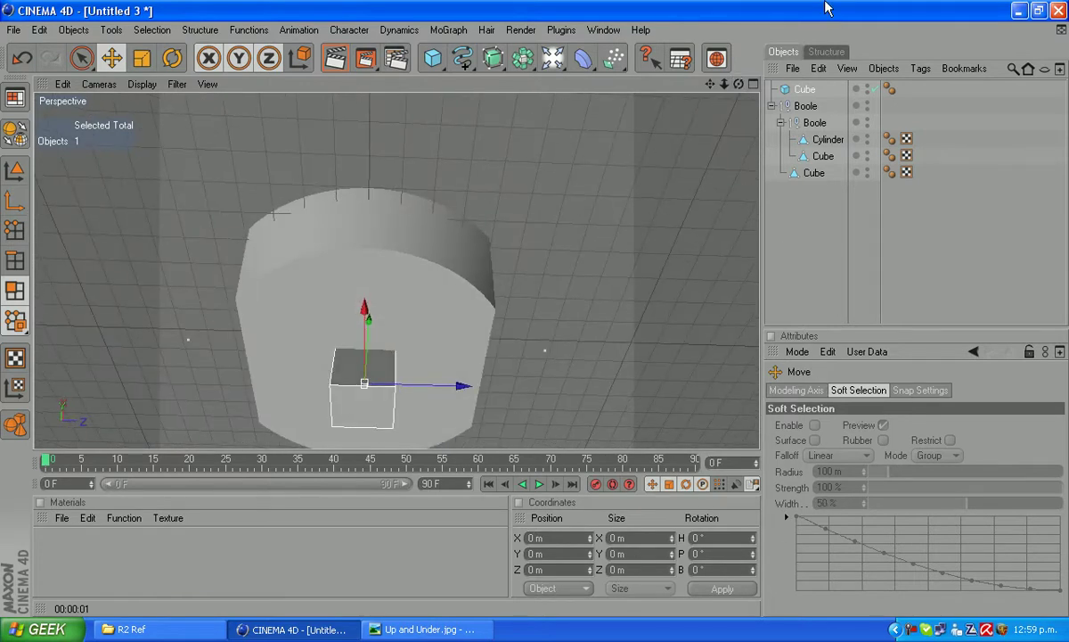
# Step: Set the cube's Size X and Size Z to 400 m each
pyautogui.click(807, 91)
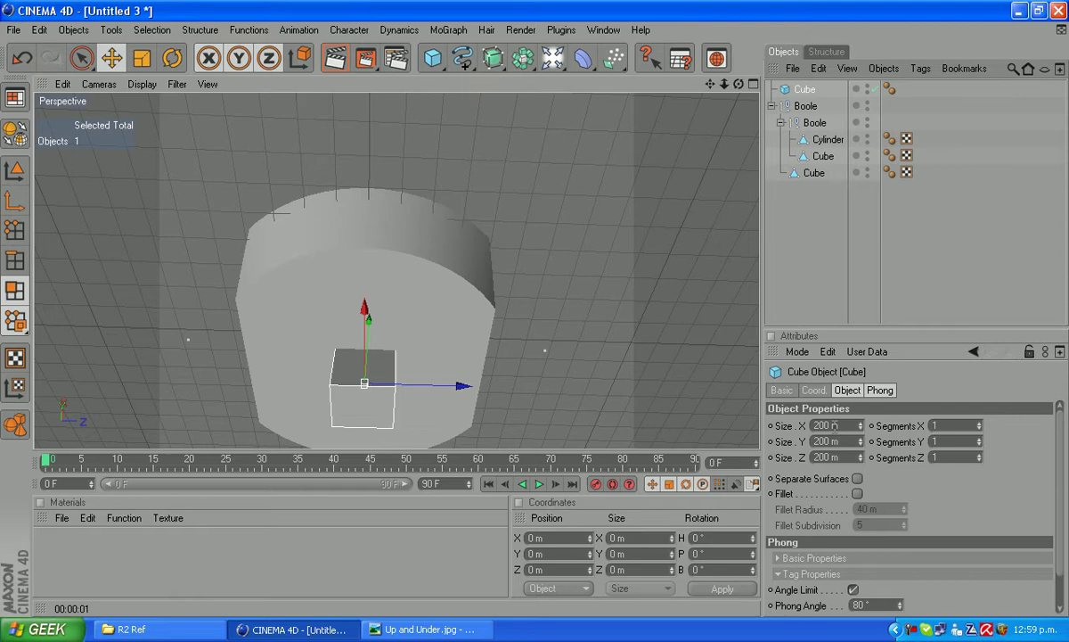
pyautogui.doubleClick(829, 425)
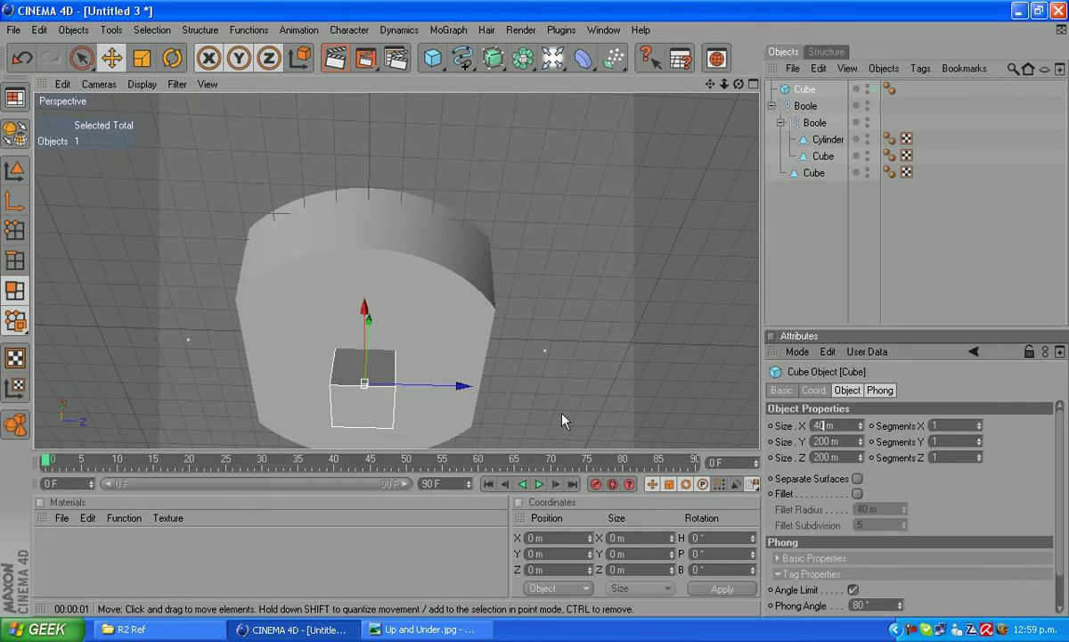
pyautogui.doubleClick(829, 456)
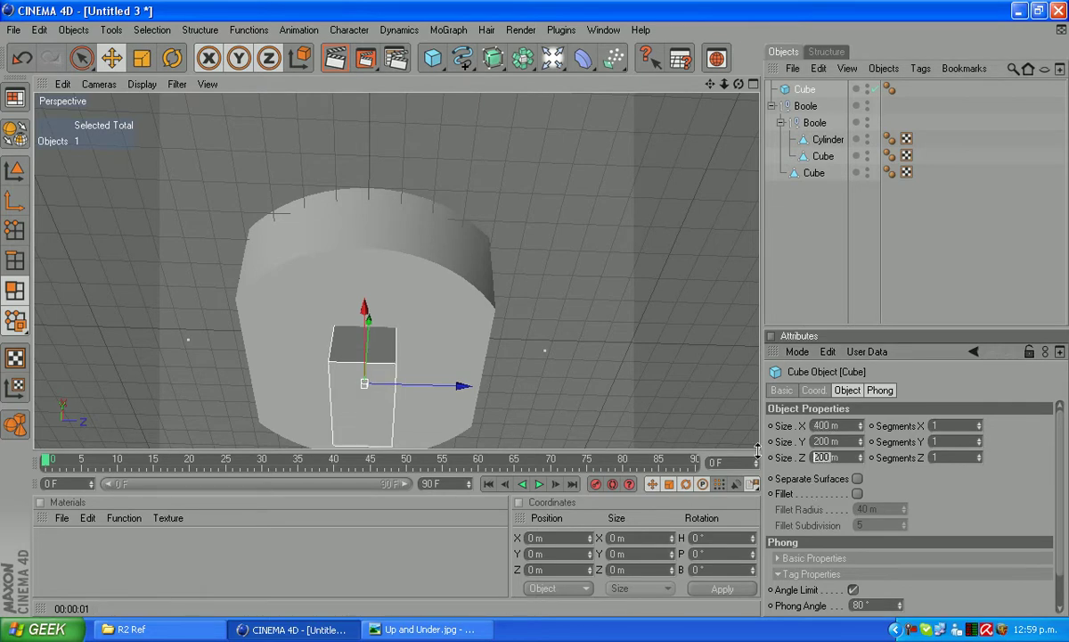
pyautogui.write('400')
pyautogui.press('Return')
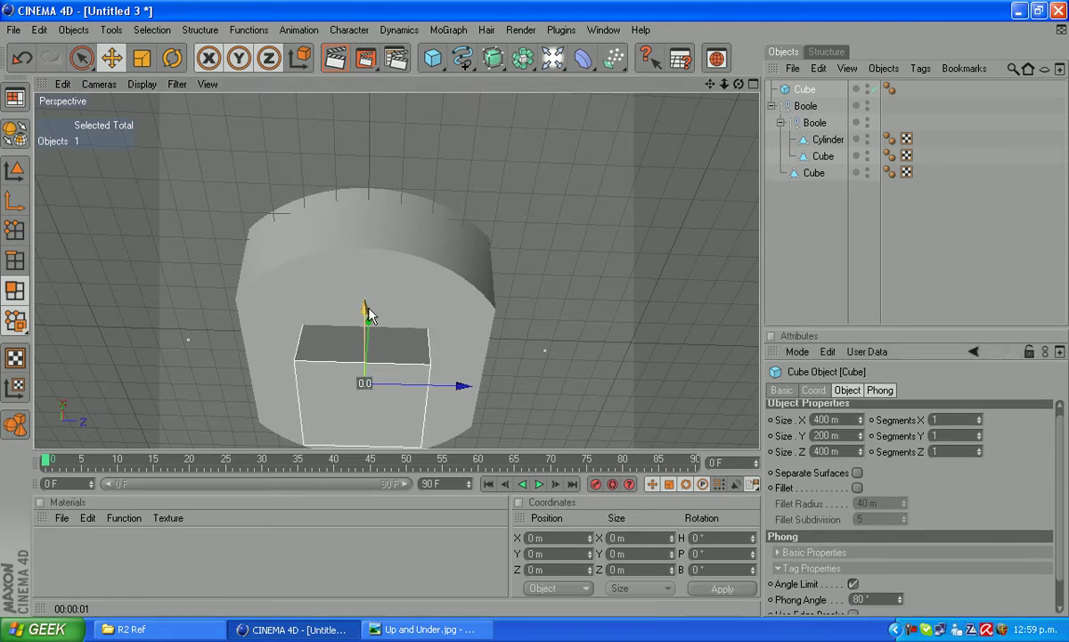
# Step: Shift the cube along its X axis toward the middle of the body's underside and check its placement
pyautogui.moveTo(368, 310); pyautogui.dragTo(360, 254)
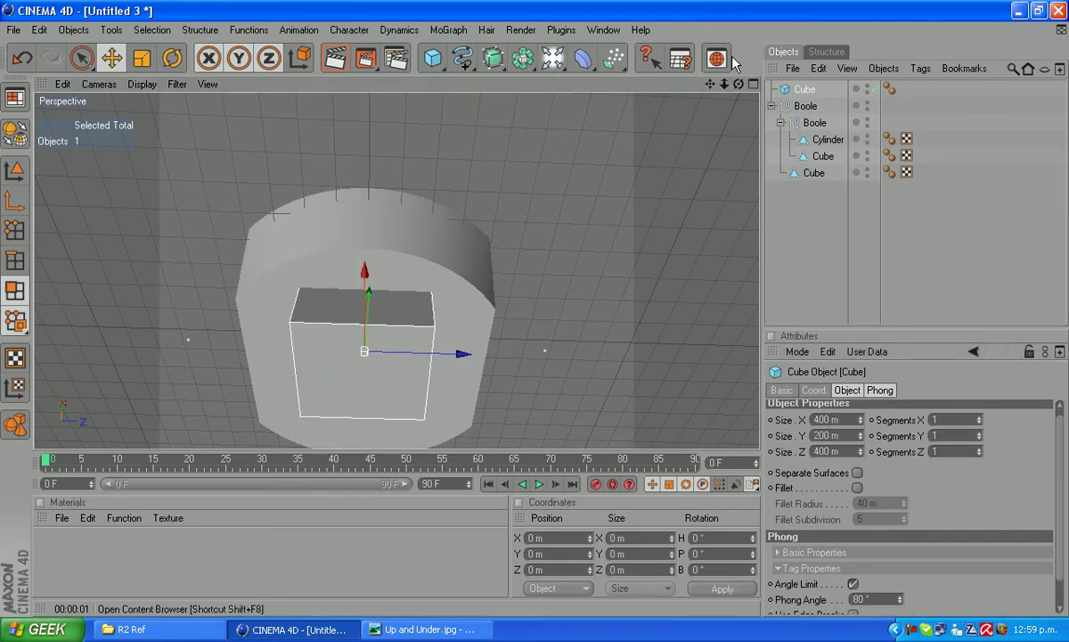
pyautogui.moveTo(738, 85); pyautogui.dragTo(499, 357)
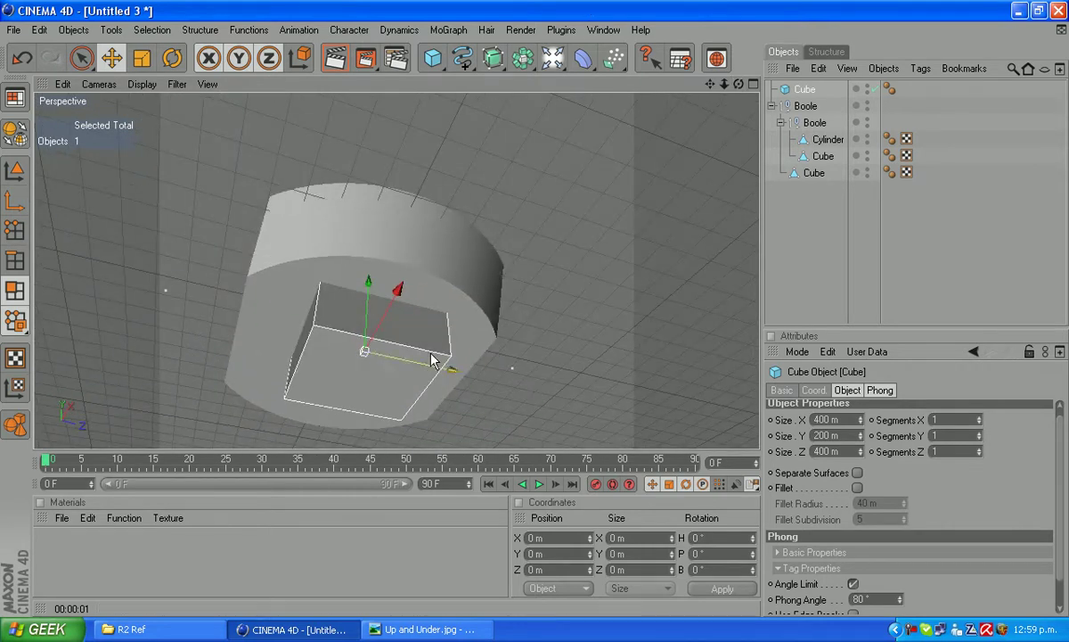
pyautogui.moveTo(402, 294); pyautogui.dragTo(400, 288)
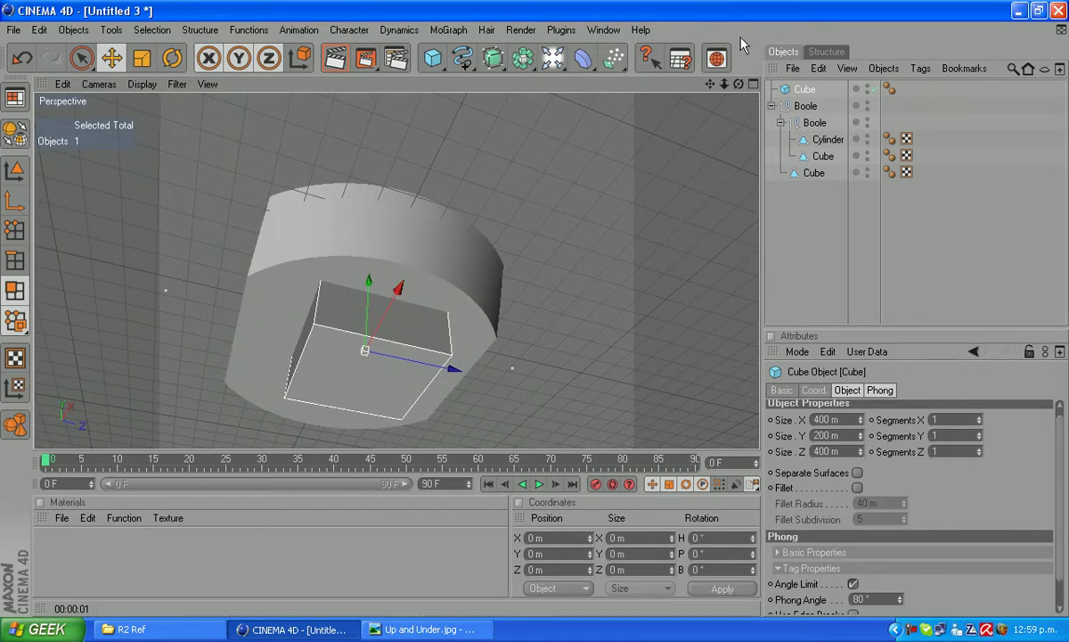
pyautogui.moveTo(738, 84); pyautogui.dragTo(699, 7)
pyautogui.moveTo(738, 85); pyautogui.dragTo(537, 306)
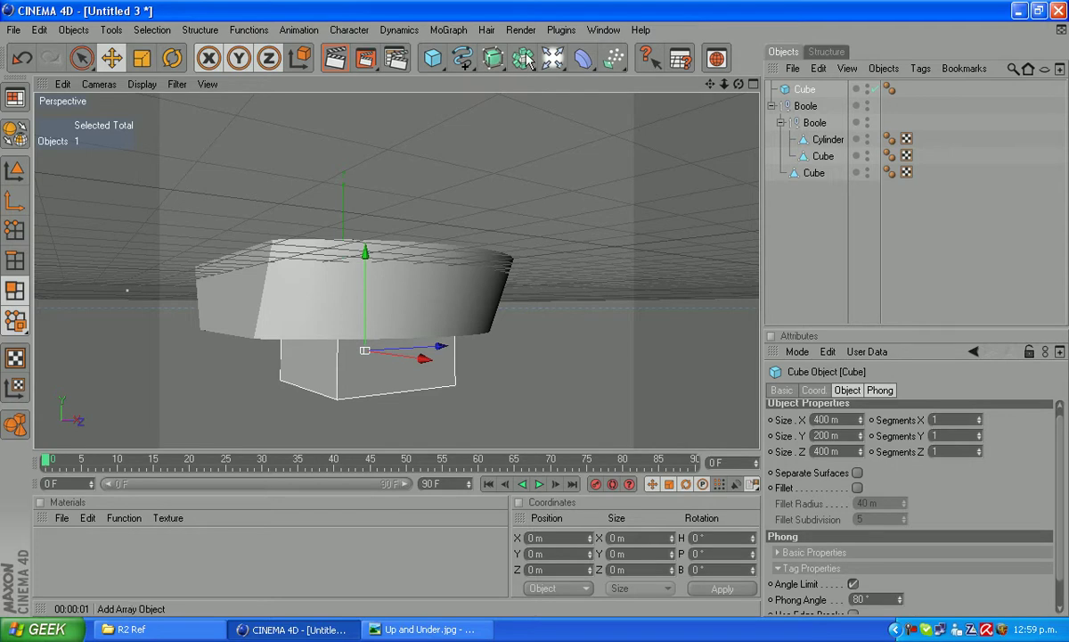
# Step: Add a Boole with the body group as A and the cube as B, and inspect the cut in the underside
pyautogui.moveTo(524, 58); pyautogui.dragTo(657, 77)
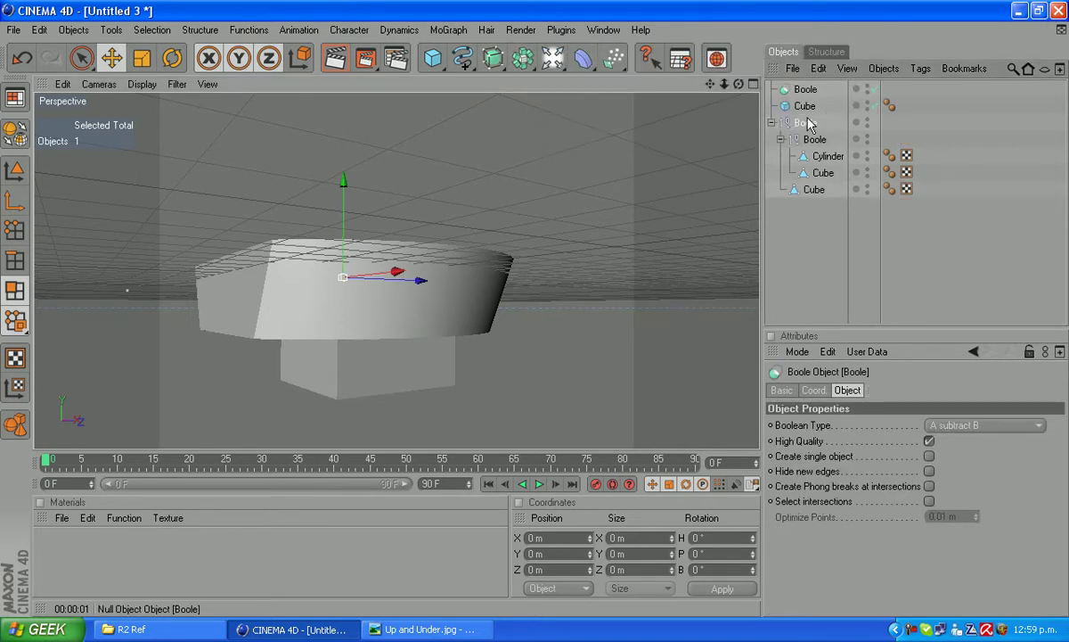
pyautogui.moveTo(800, 92); pyautogui.dragTo(813, 107)
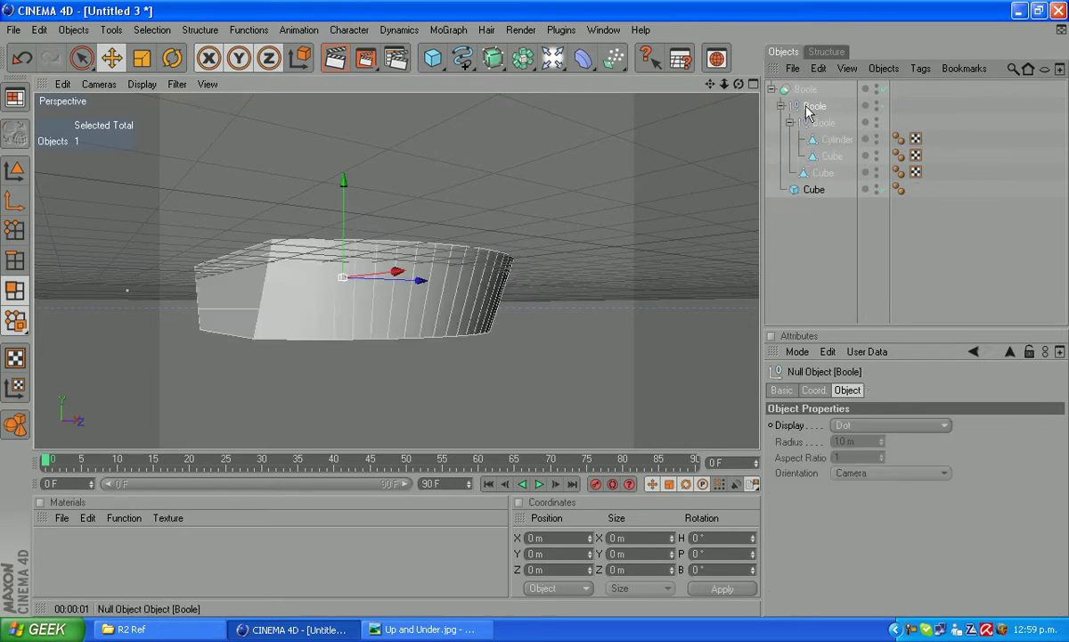
pyautogui.click(812, 305)
pyautogui.moveTo(735, 82); pyautogui.dragTo(624, 404)
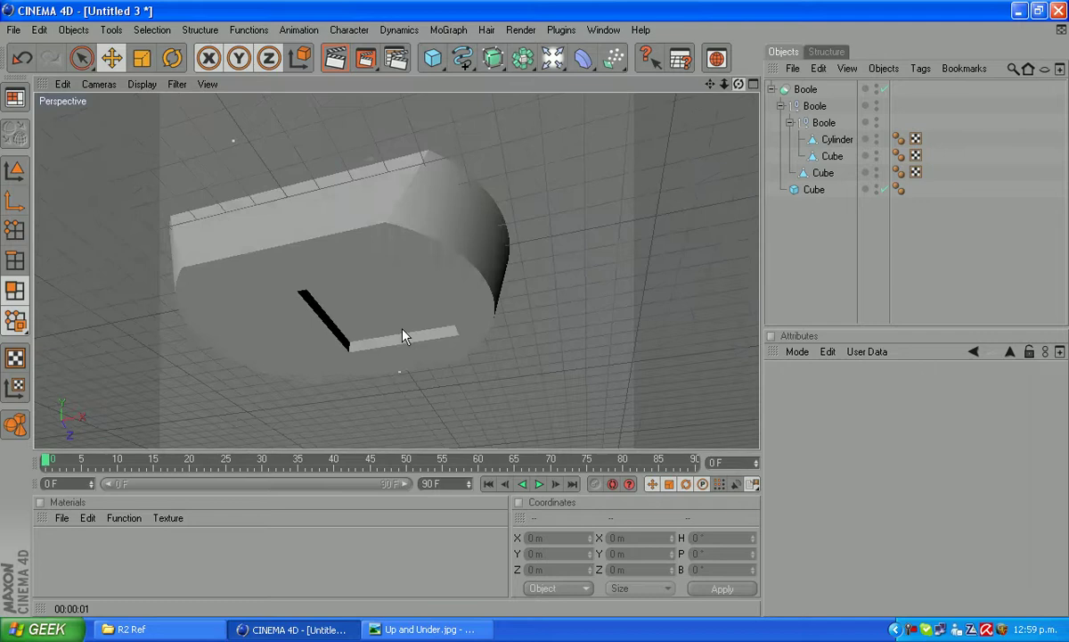
pyautogui.keyDown('alt'); pyautogui.moveTo(403, 335); pyautogui.dragTo(756, 147); pyautogui.keyUp('alt')
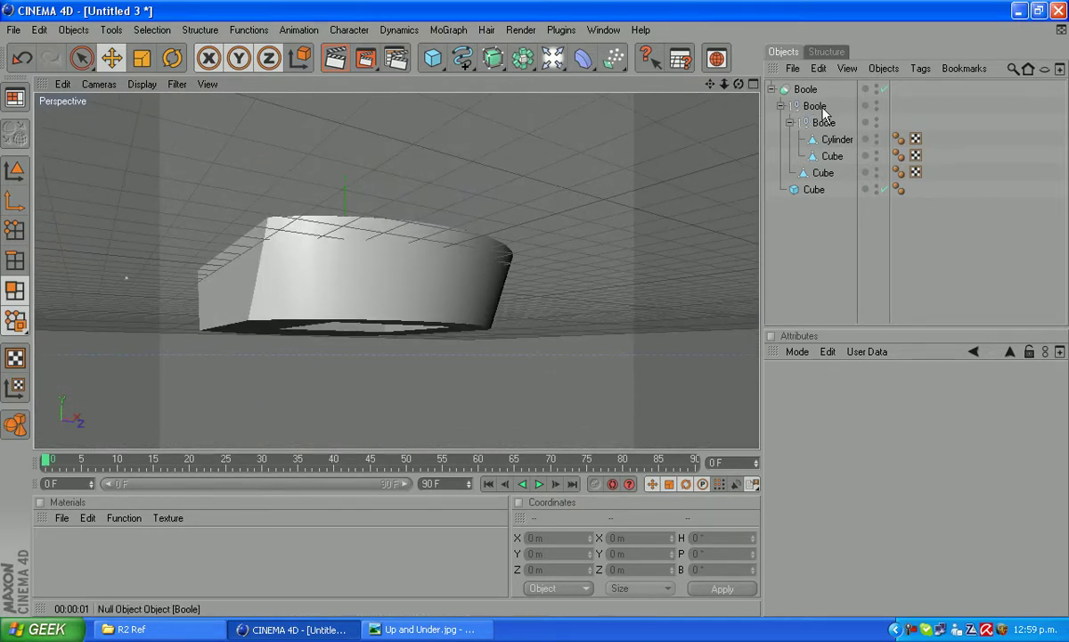
# Step: Raise the cutting cube along Y to deepen the recess and inspect the underside from several angles
pyautogui.click(814, 190)
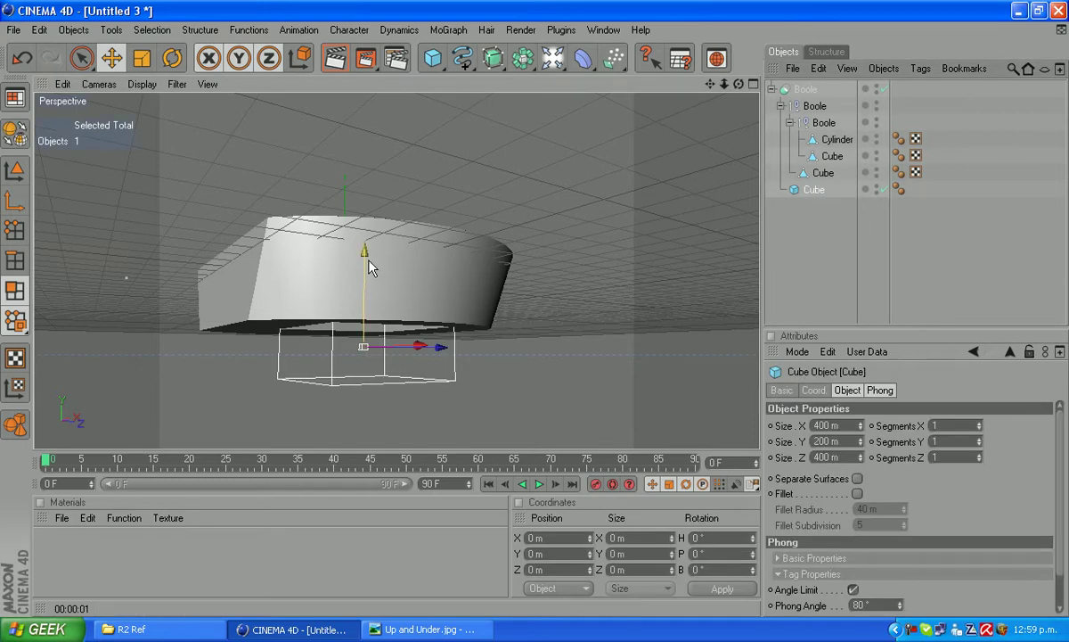
pyautogui.moveTo(366, 245); pyautogui.dragTo(368, 242)
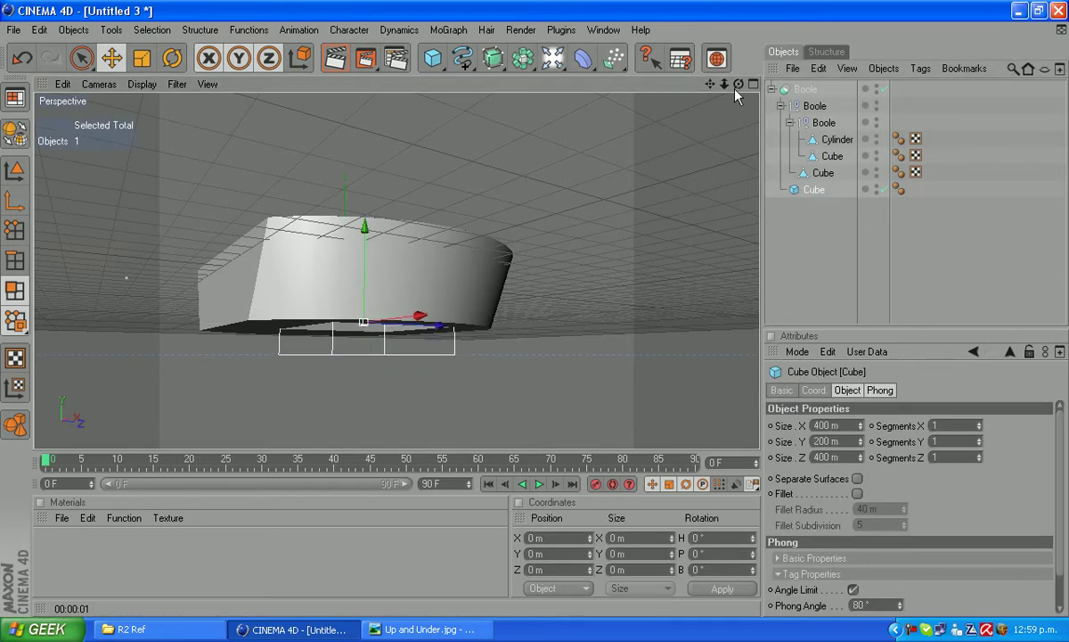
pyautogui.moveTo(739, 84); pyautogui.dragTo(903, 613)
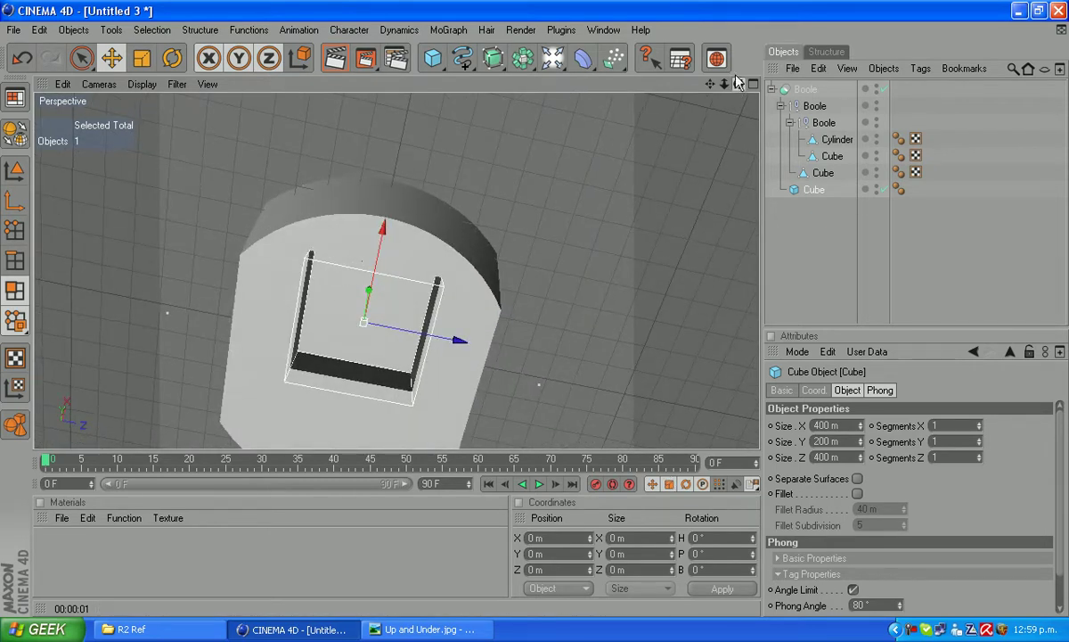
pyautogui.moveTo(739, 84); pyautogui.dragTo(647, 73)
pyautogui.moveTo(739, 84); pyautogui.dragTo(677, 198)
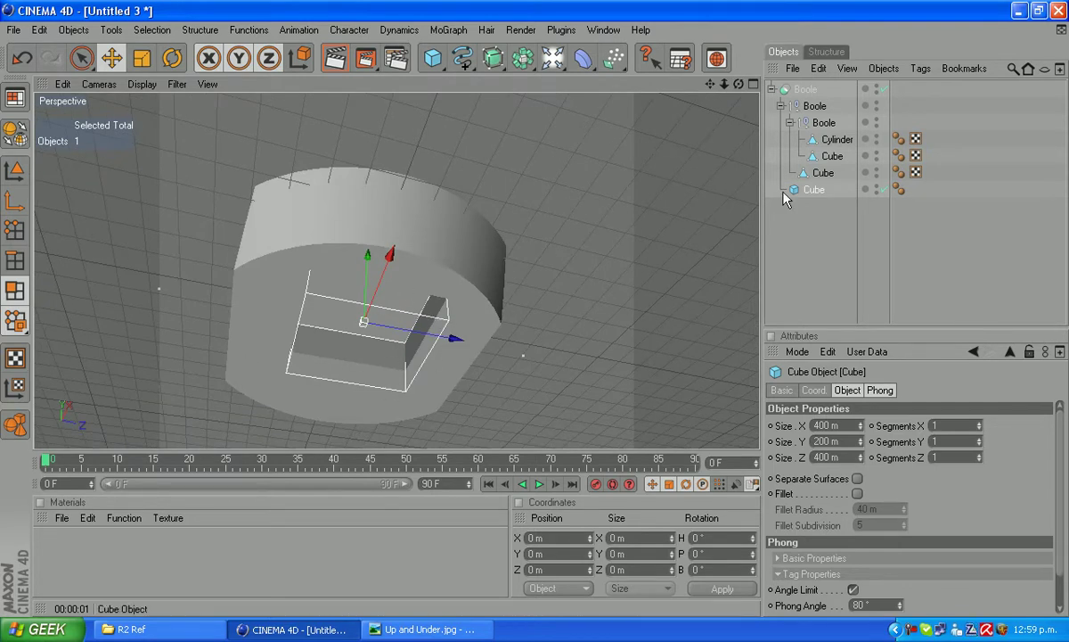
pyautogui.moveTo(737, 87); pyautogui.dragTo(688, 12)
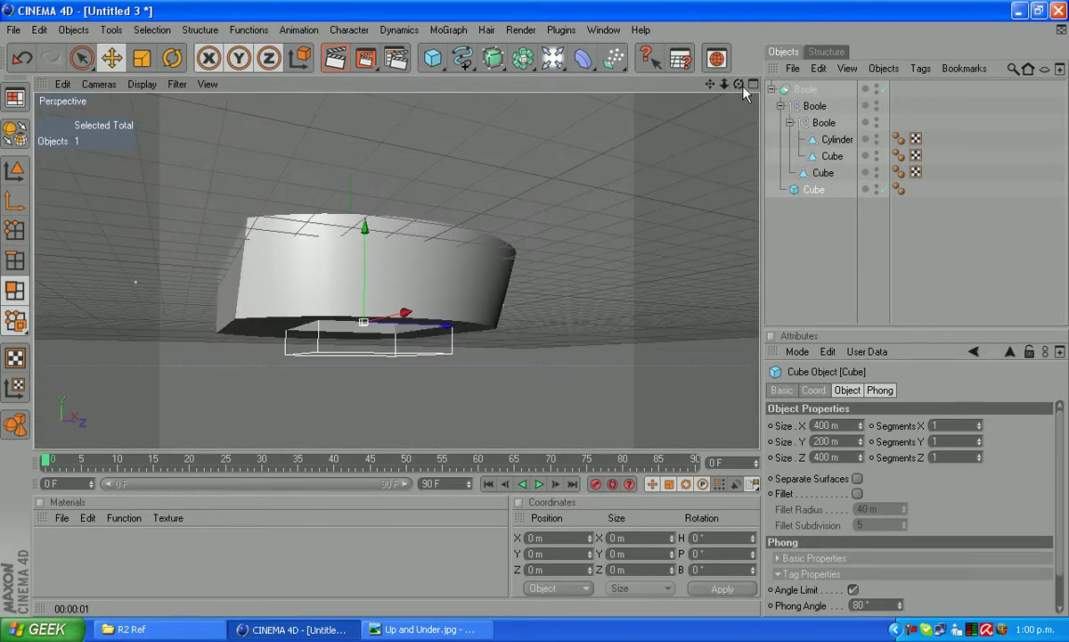
pyautogui.moveTo(743, 86); pyautogui.dragTo(637, 20)
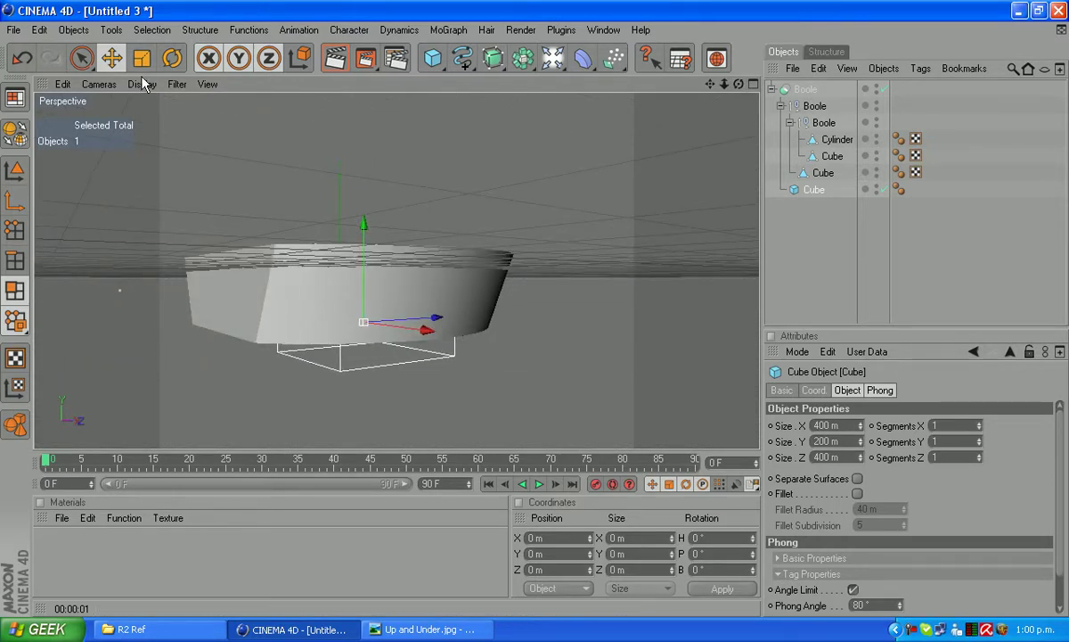
# Step: Collapse and copy the top-level Boole, switch to the open R2 tut.c4d project and paste it there
pyautogui.click(771, 90)
pyautogui.click(804, 90)
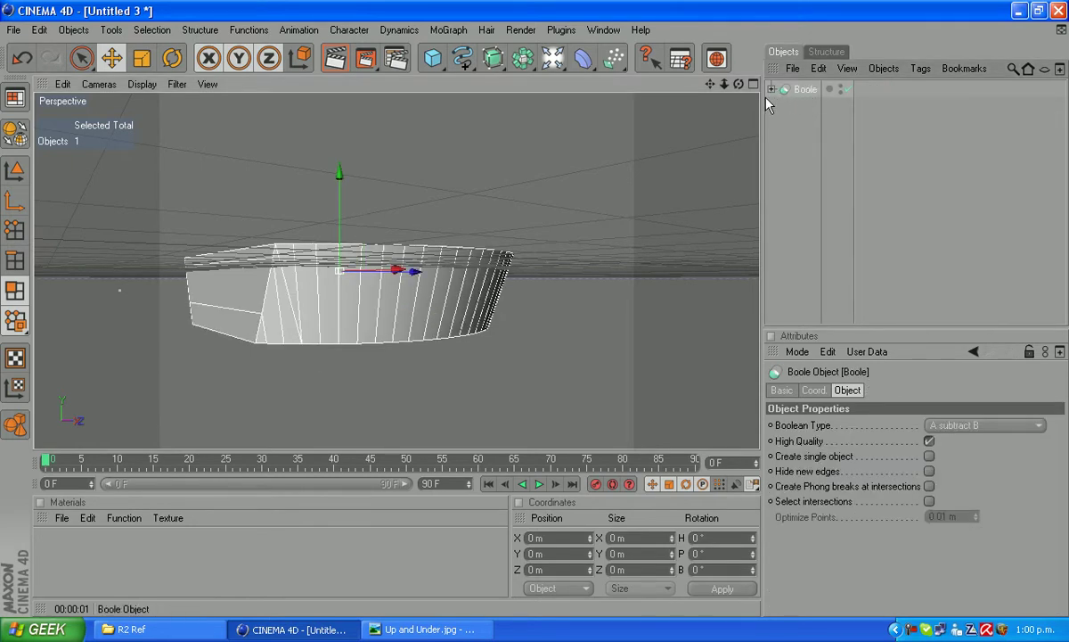
pyautogui.click(604, 31)
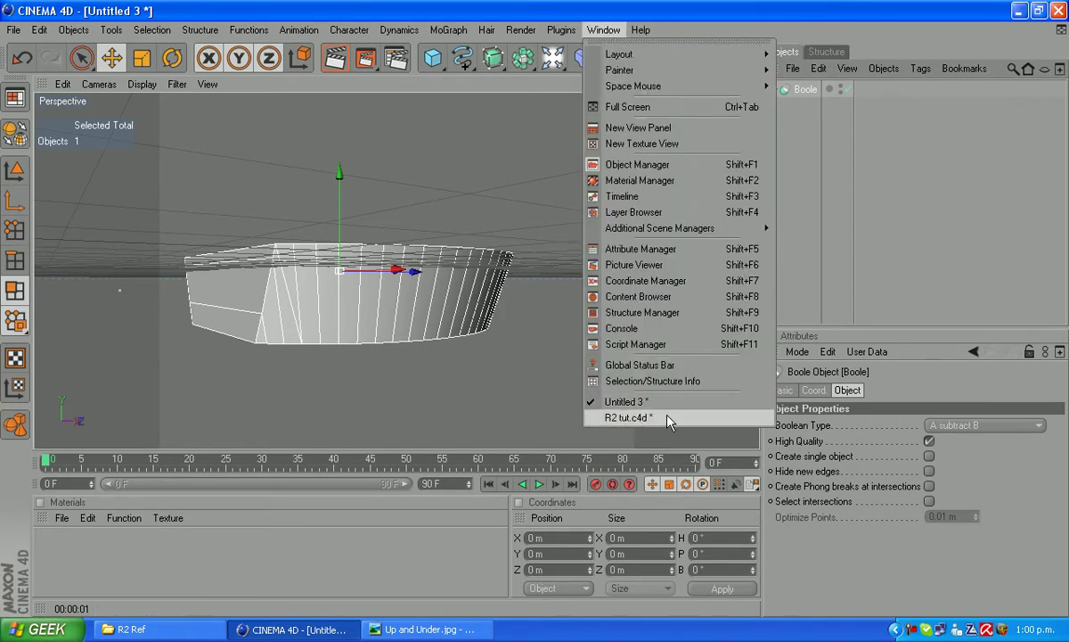
pyautogui.click(645, 418)
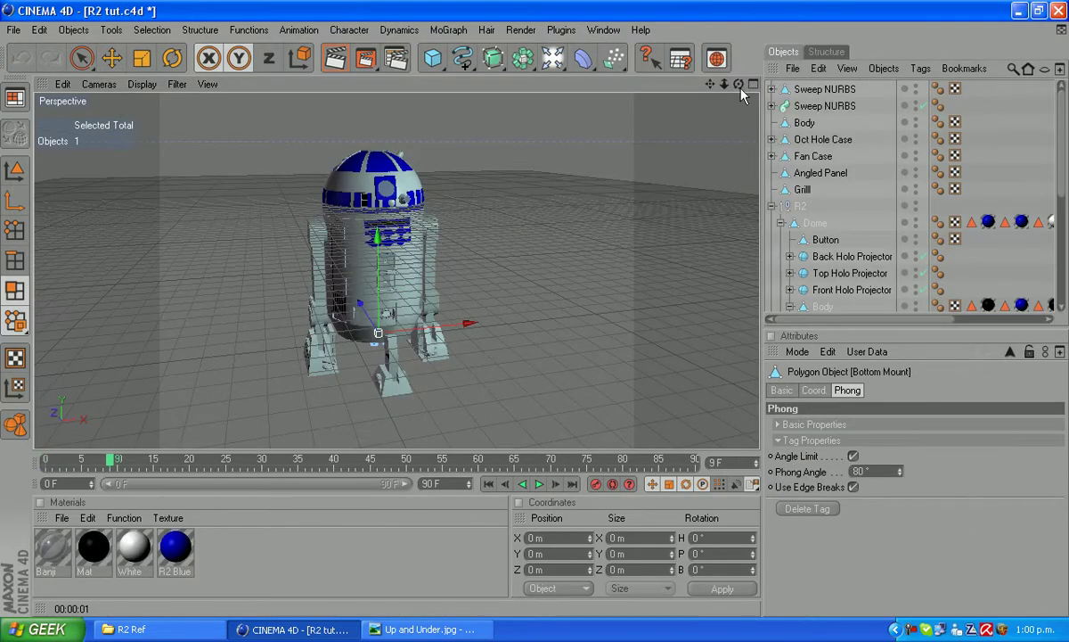
pyautogui.moveTo(731, 140); pyautogui.dragTo(677, 404)
pyautogui.hotkey('ctrl', 'v')
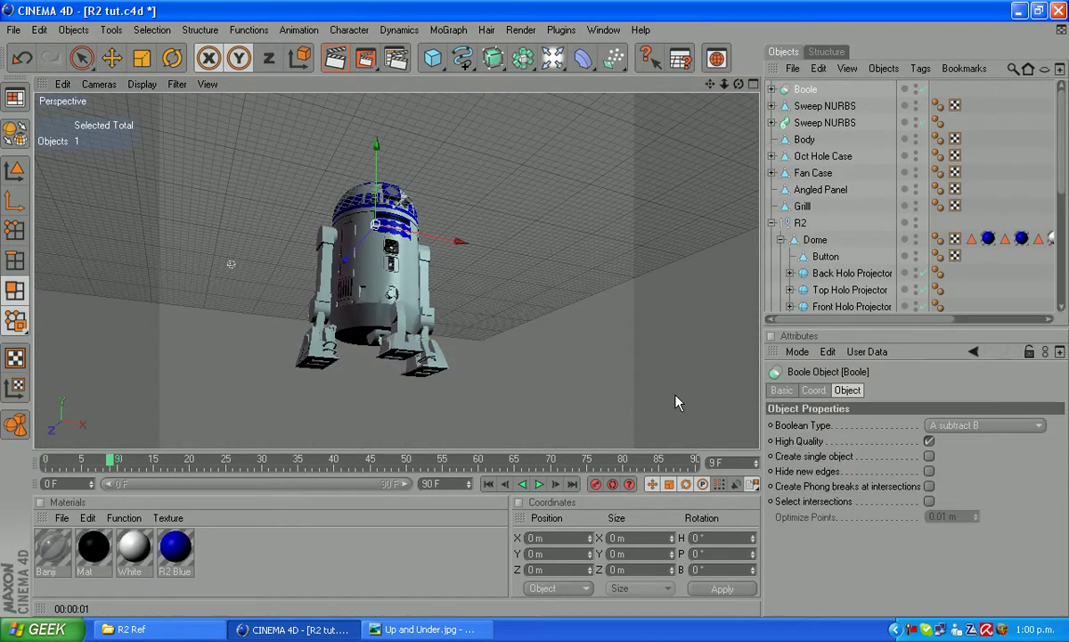
# Step: Lower the pasted Boole to the bottom of R2's body and rotate it about the vertical axis to line up
pyautogui.moveTo(378, 158); pyautogui.dragTo(379, 272)
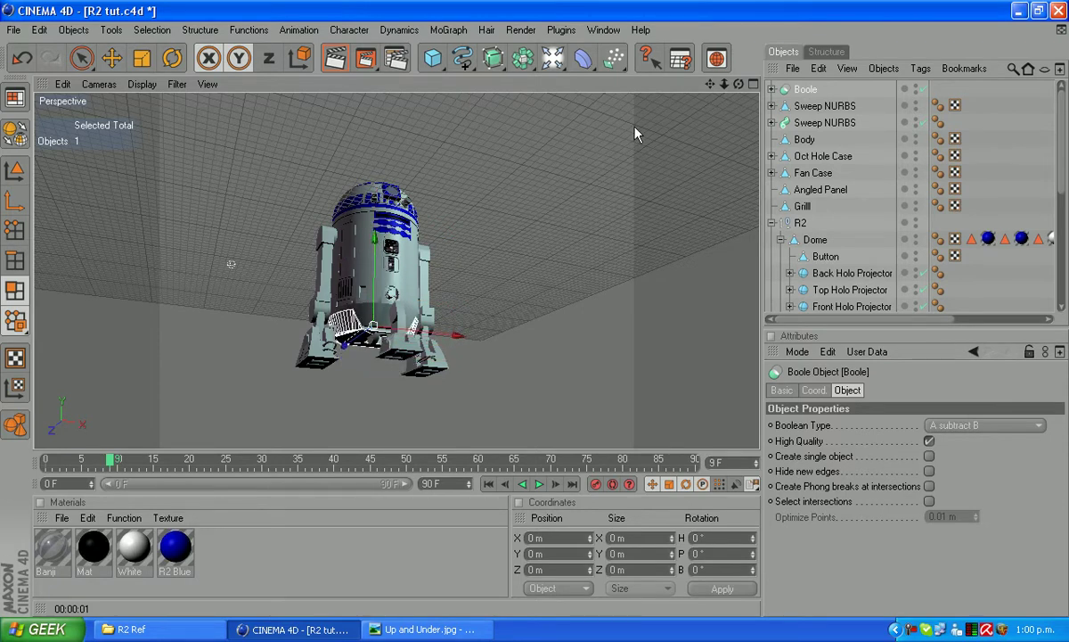
pyautogui.press('r')
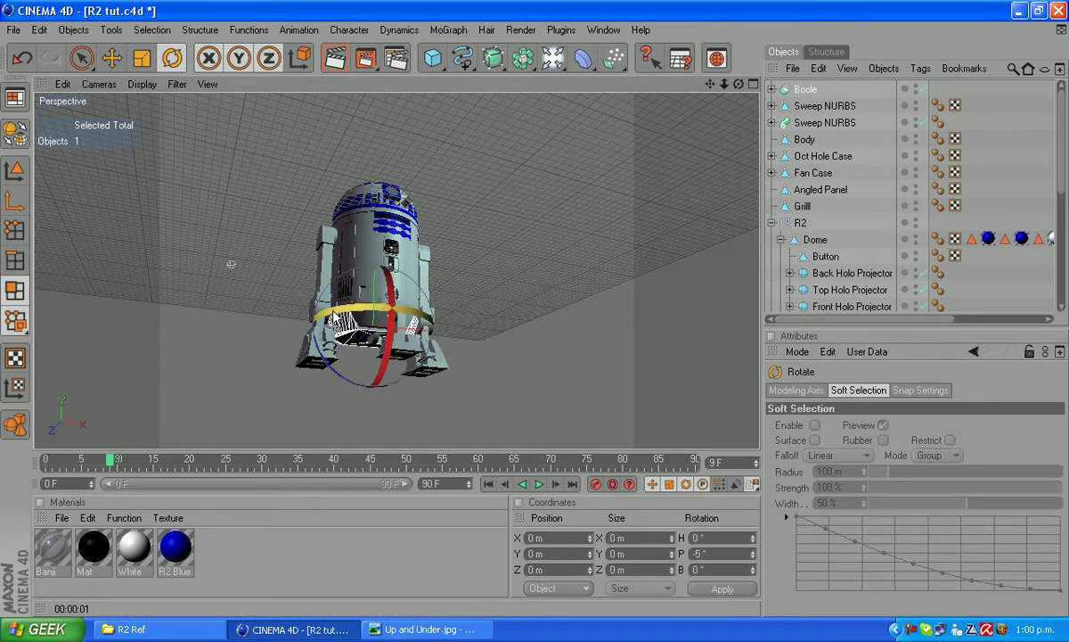
pyautogui.moveTo(419, 311); pyautogui.dragTo(286, 293)
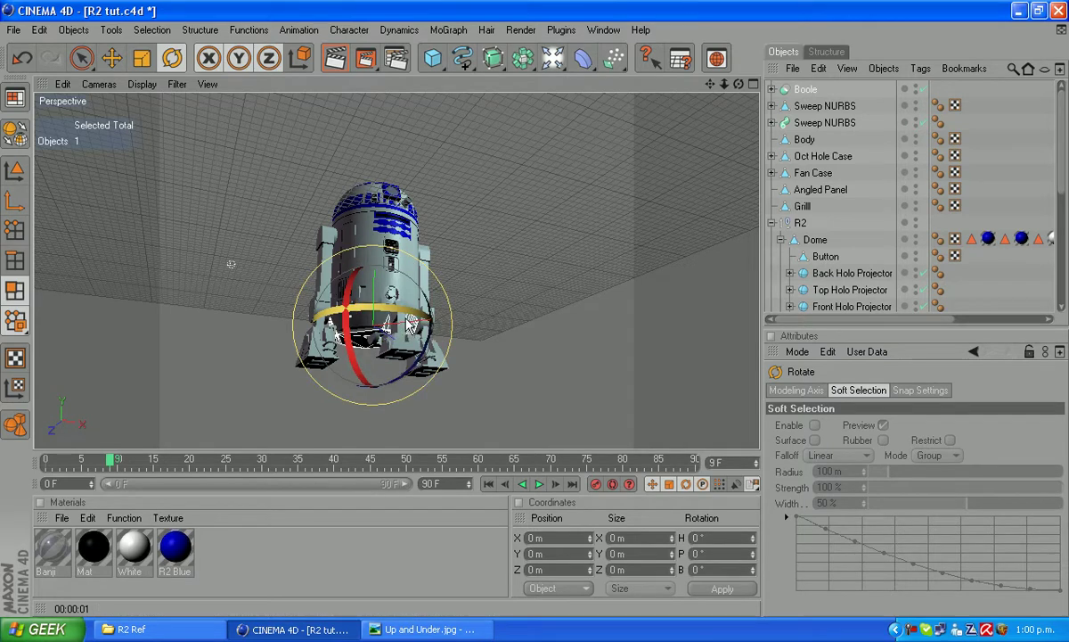
pyautogui.moveTo(409, 309); pyautogui.dragTo(239, 288)
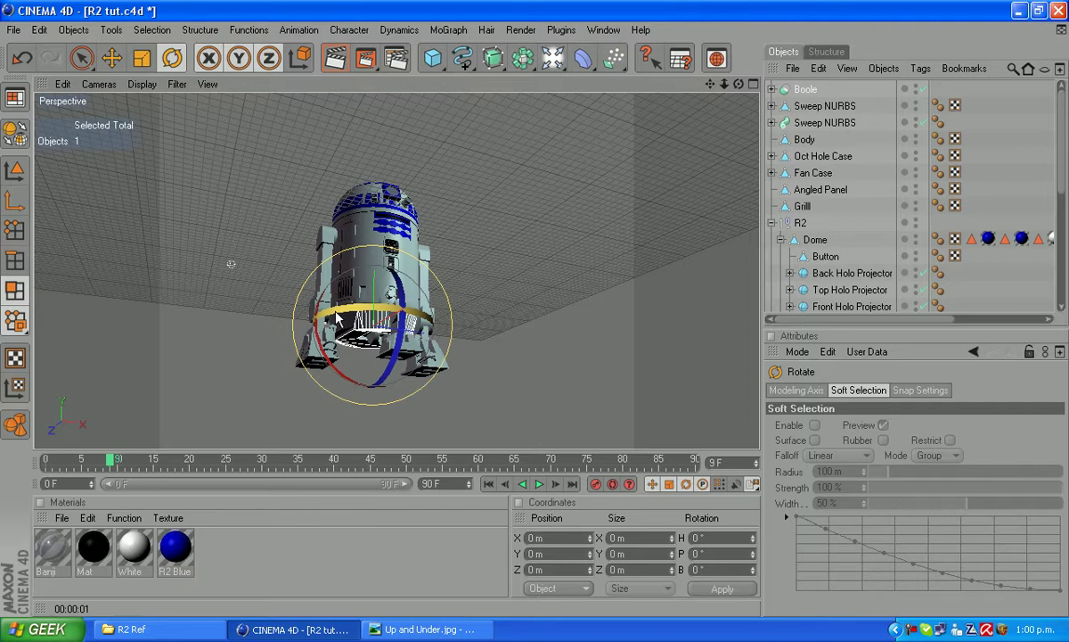
# Step: Delete the tapered lower polygon loop and the underside faces from the Body object under Dome
pyautogui.scroll(5, 493, 401)
pyautogui.moveTo(715, 87); pyautogui.dragTo(728, 5)
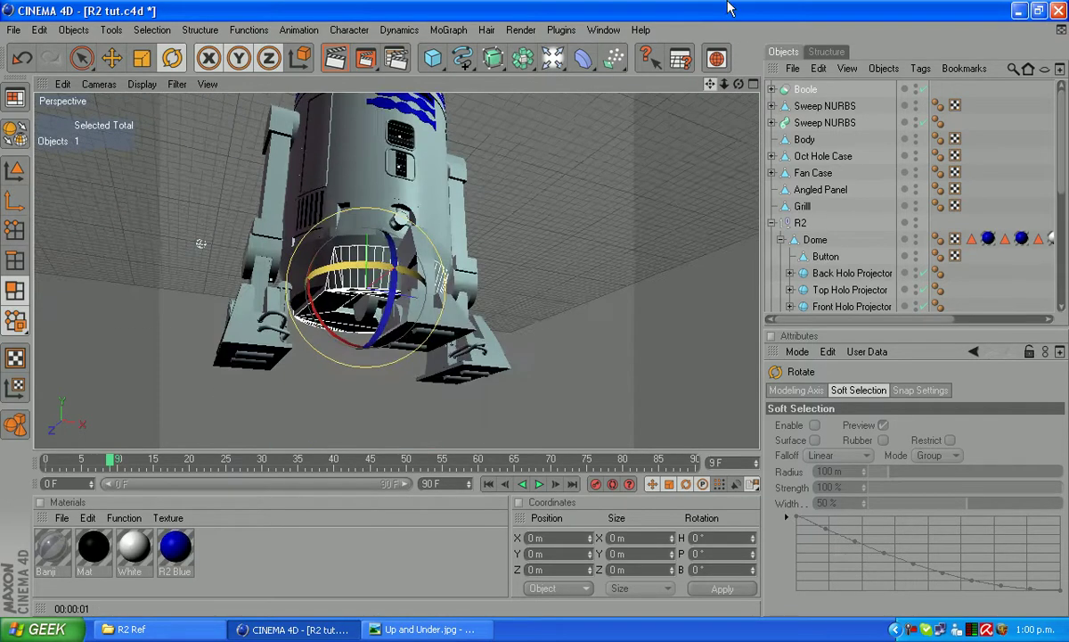
pyautogui.scroll(5, 496, 427)
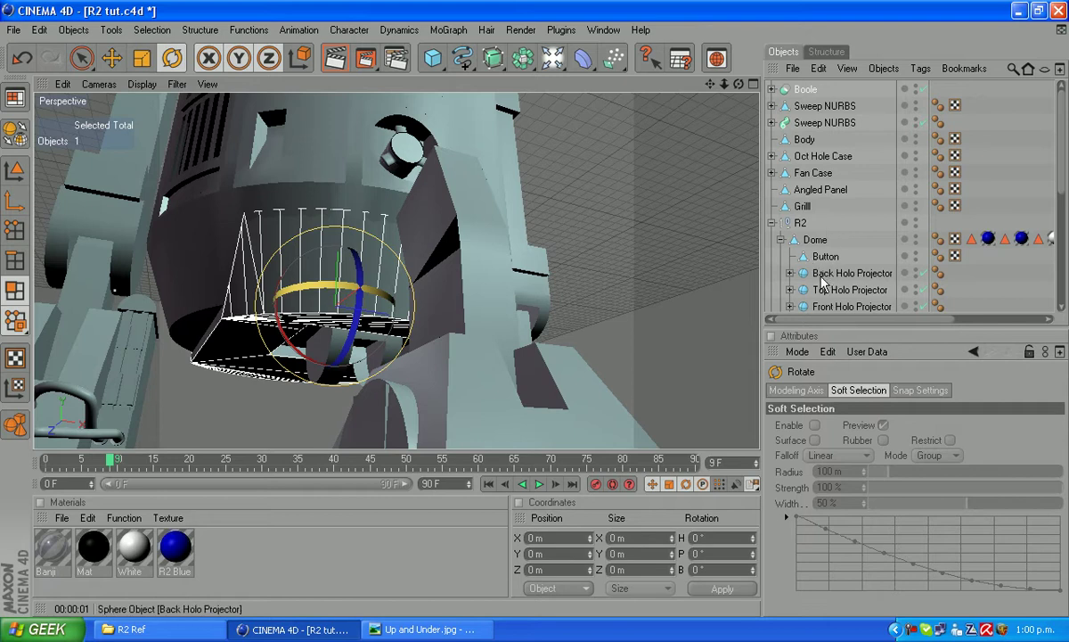
pyautogui.scroll(-4, 837, 294)
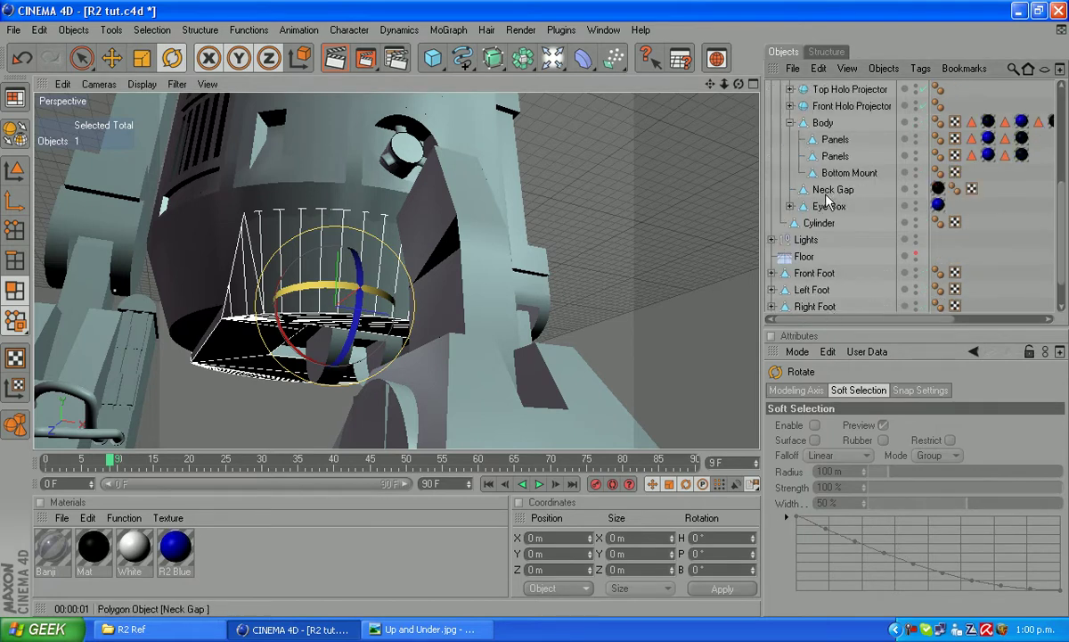
pyautogui.click(823, 122)
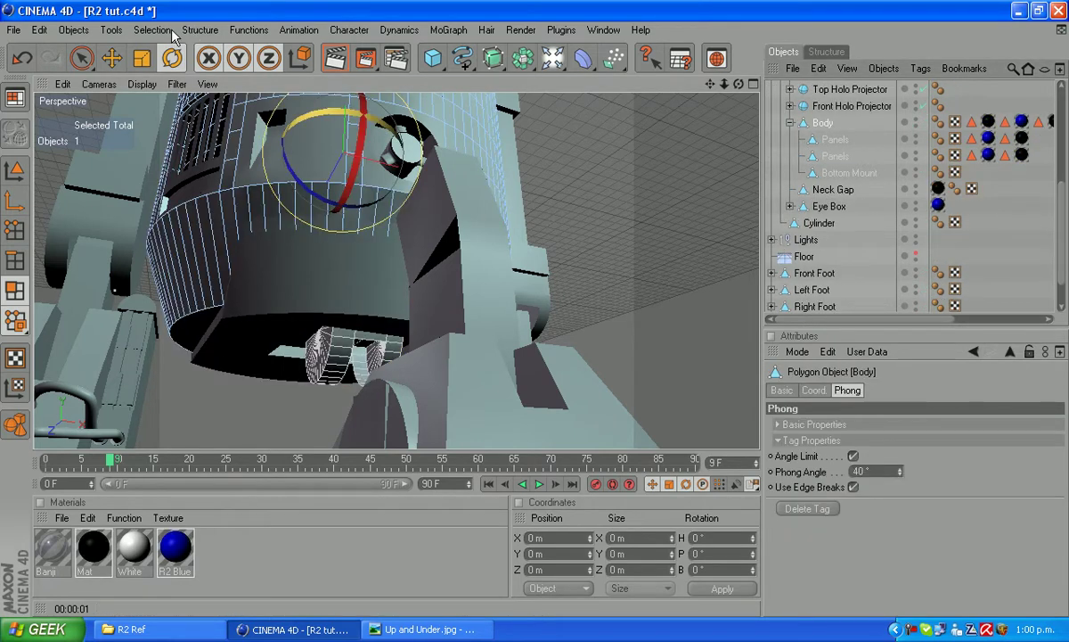
pyautogui.click(143, 32)
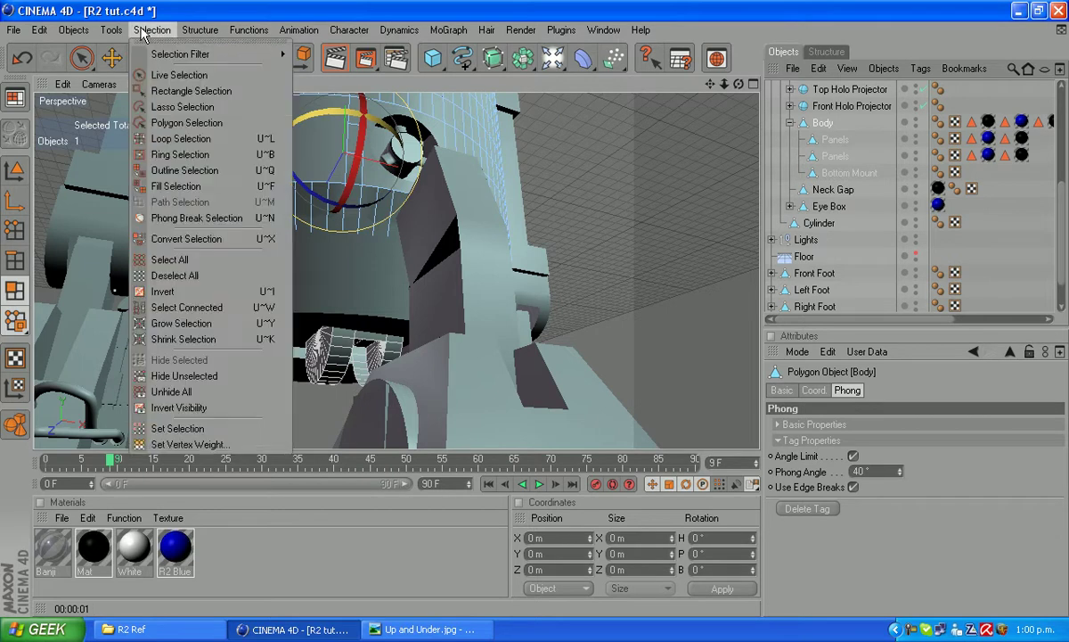
pyautogui.click(174, 140)
pyautogui.click(225, 225)
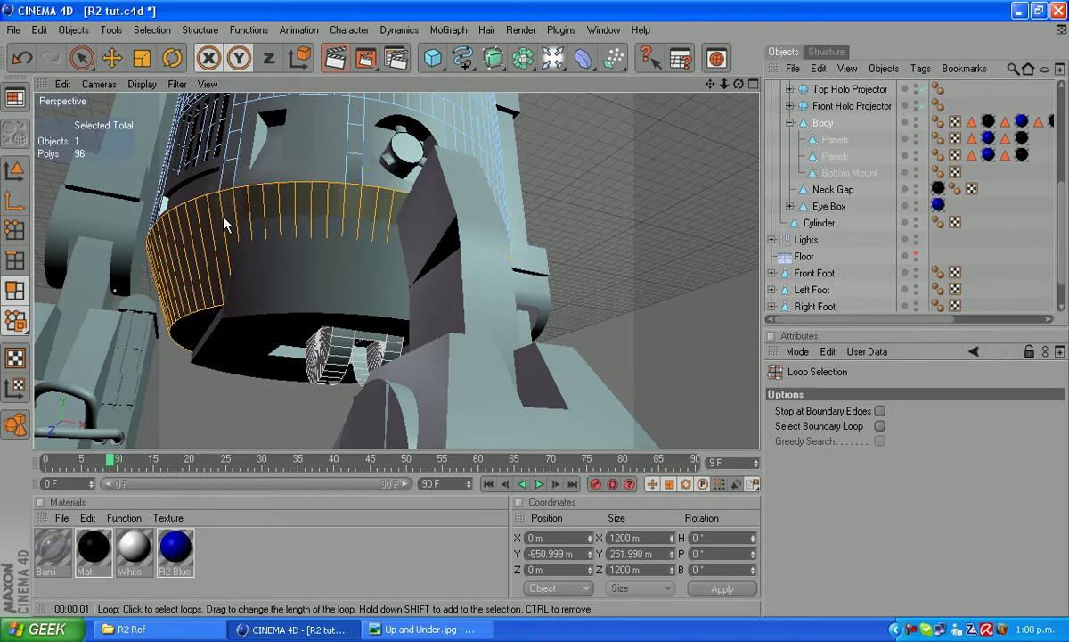
pyautogui.click(81, 58)
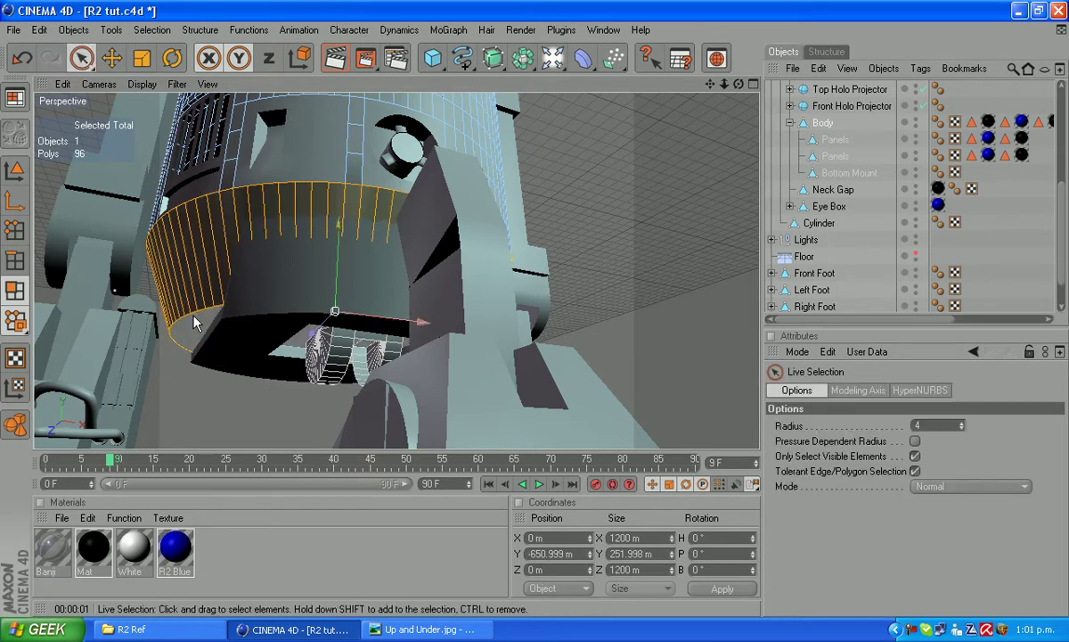
pyautogui.keyDown('shift'); pyautogui.click(193, 316); pyautogui.keyUp('shift')
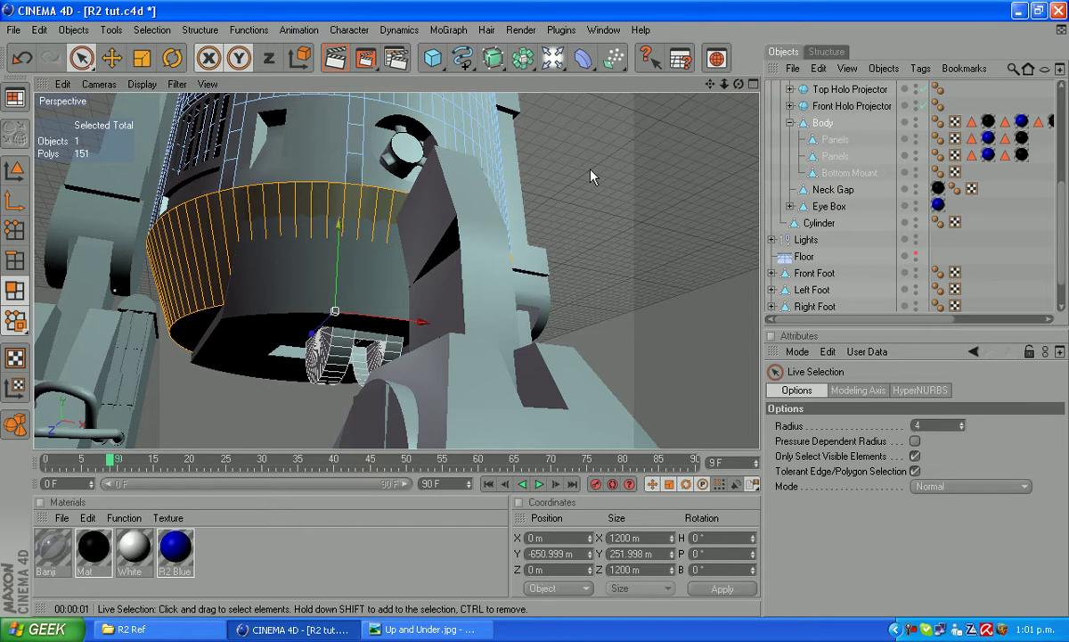
pyautogui.press('Delete')
# Step: Try to close the open bottom of the Body with Close Polygon Hole
pyautogui.moveTo(739, 83); pyautogui.dragTo(105, 13)
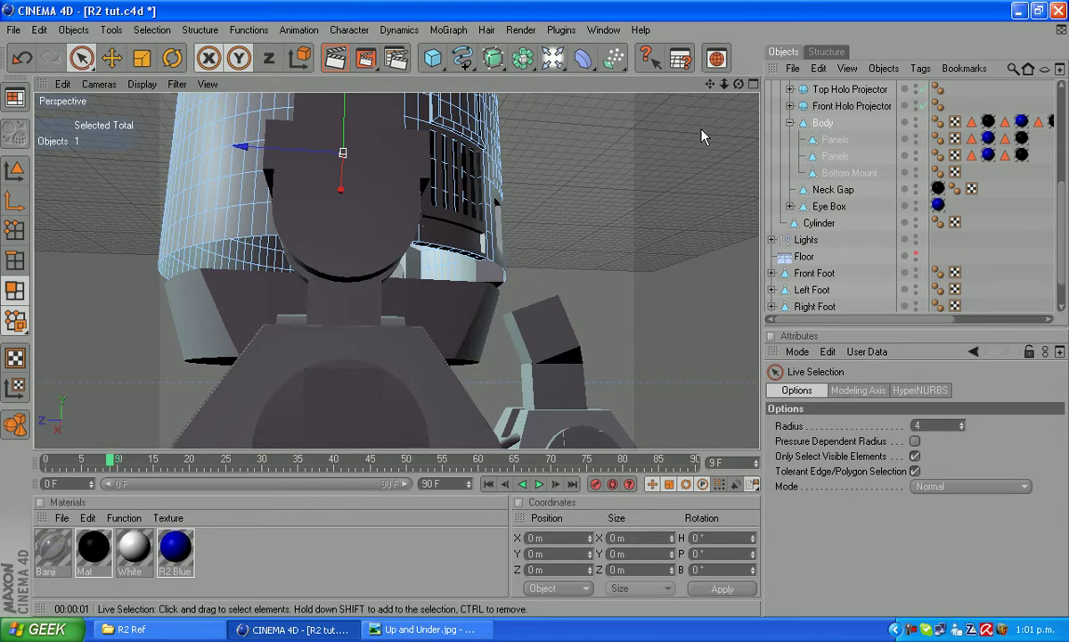
pyautogui.keyDown('alt'); pyautogui.moveTo(603, 180); pyautogui.dragTo(221, 22); pyautogui.keyUp('alt')
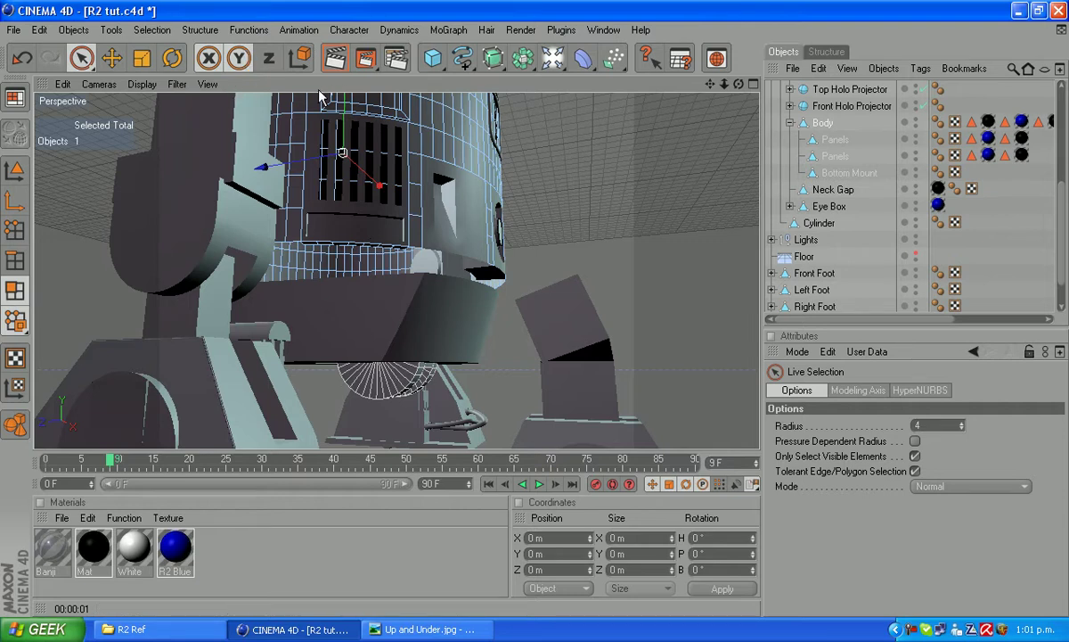
pyautogui.click(198, 30)
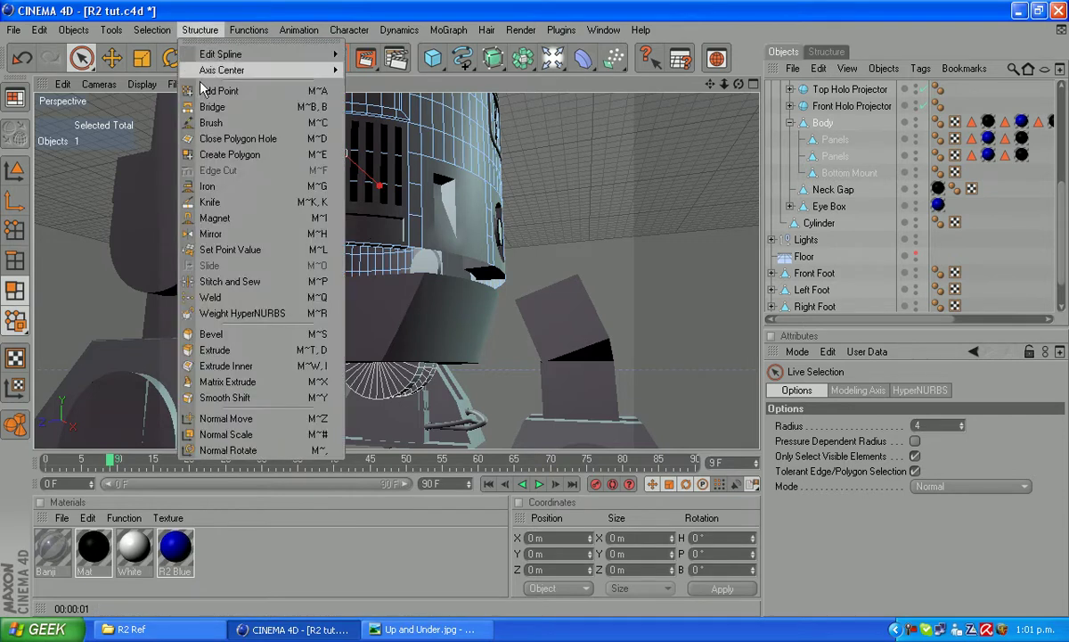
pyautogui.click(223, 138)
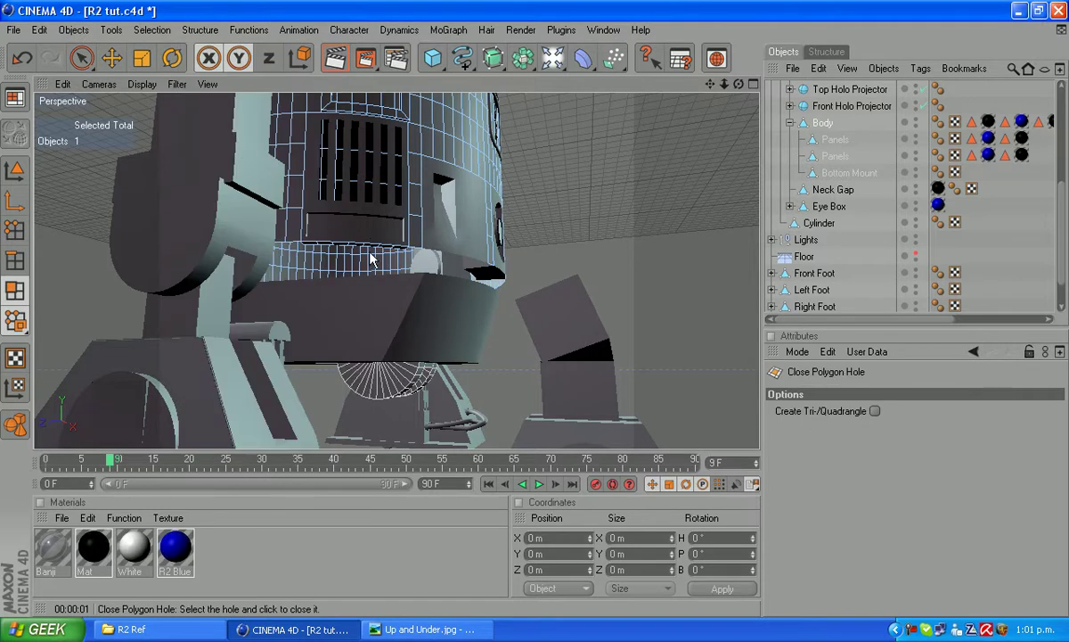
pyautogui.click(346, 247)
# Step: Add a cylinder primitive with a radius of 600 m, a height of 50 m and 72 rotation segments
pyautogui.click(89, 32)
pyautogui.moveTo(101, 85)
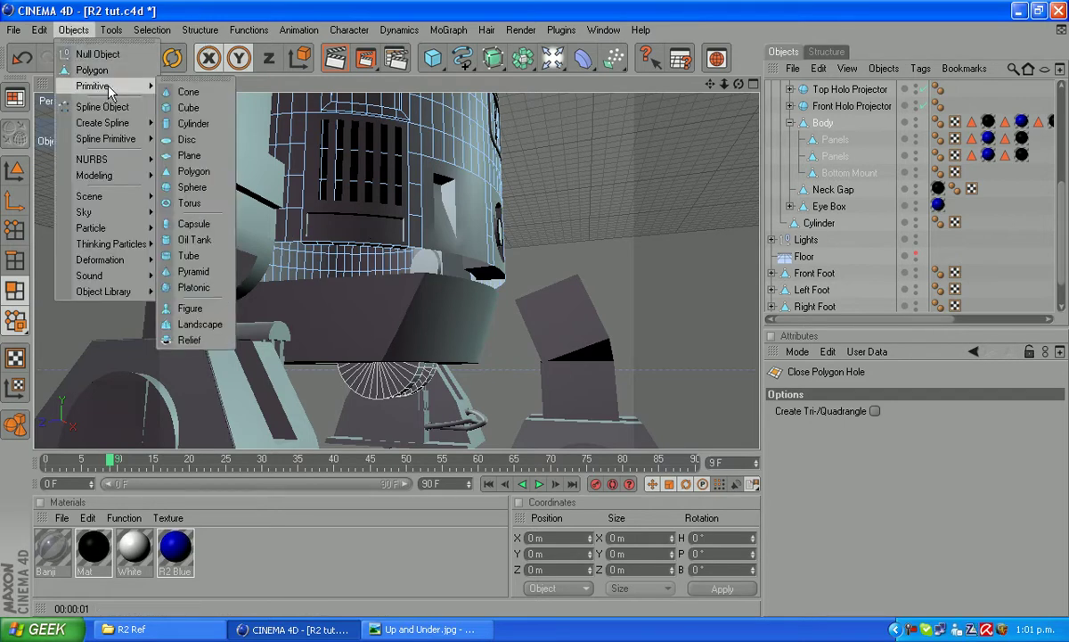
pyautogui.click(214, 123)
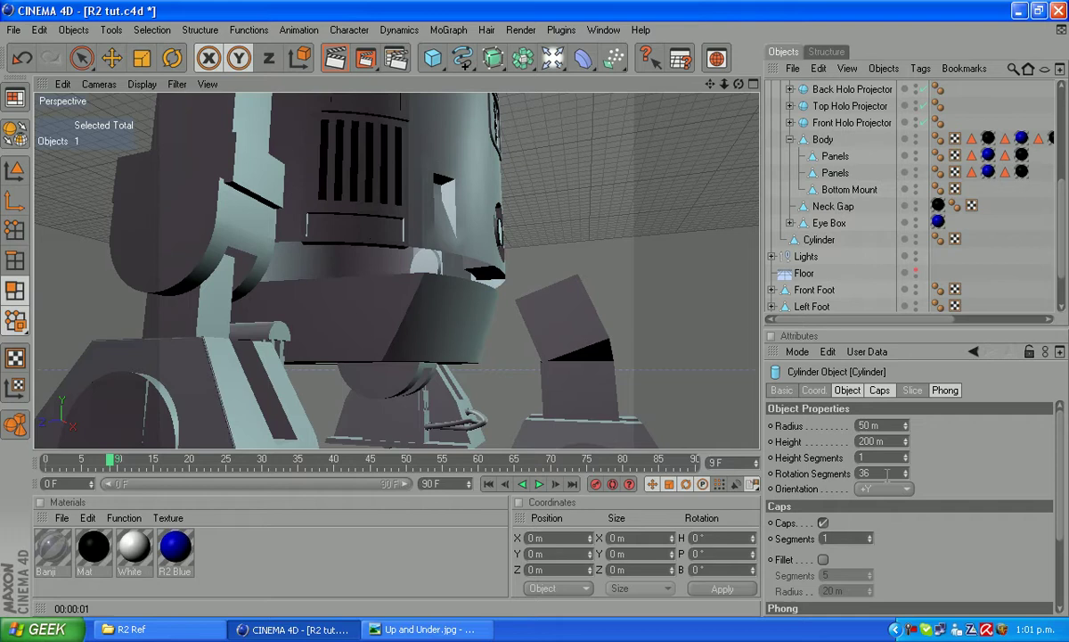
pyautogui.doubleClick(863, 425)
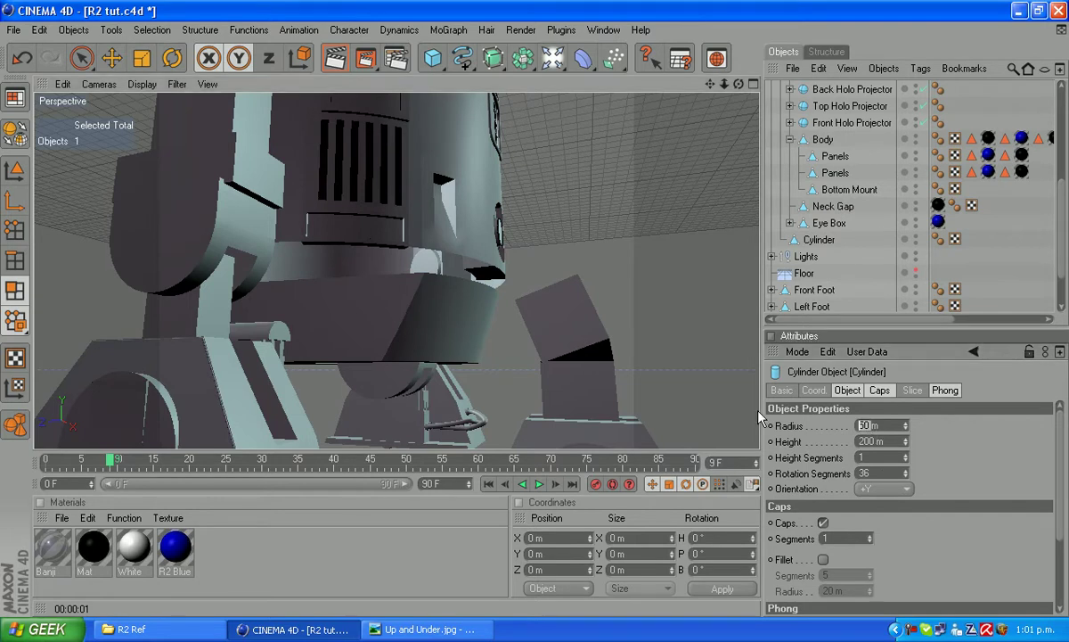
pyautogui.write('600')
pyautogui.press('Return')
pyautogui.write('50')
pyautogui.press('Return')
pyautogui.write('72')
pyautogui.press('Return')
# Step: Lower the cylinder along Y until it caps the open bottom edge of R2's body
pyautogui.scroll(-5, 342, 193)
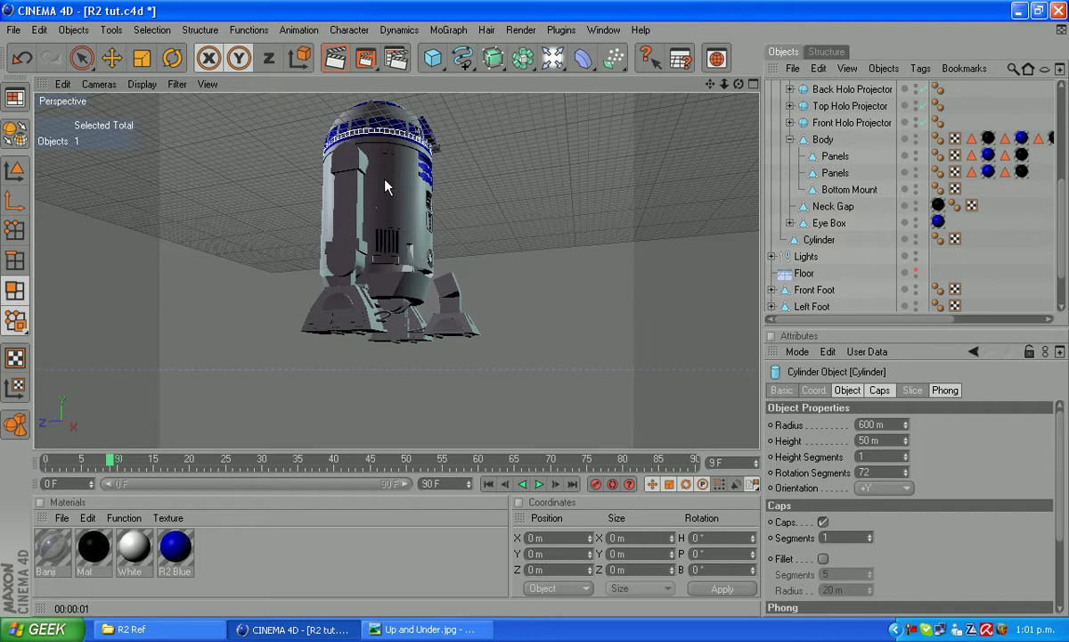
pyautogui.click(111, 58)
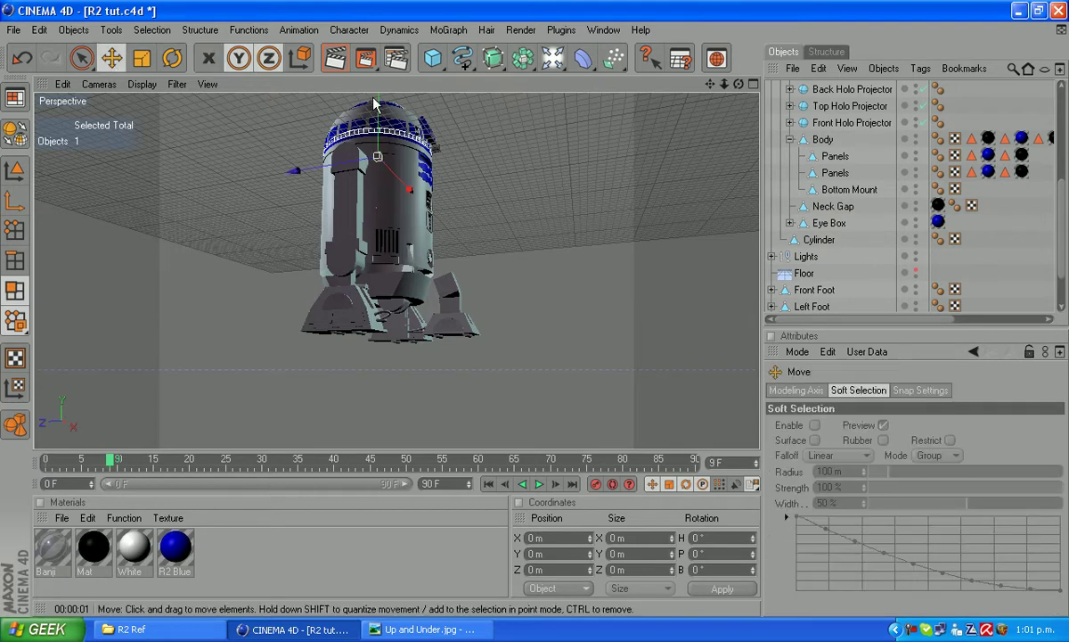
pyautogui.scroll(-5, 524, 379)
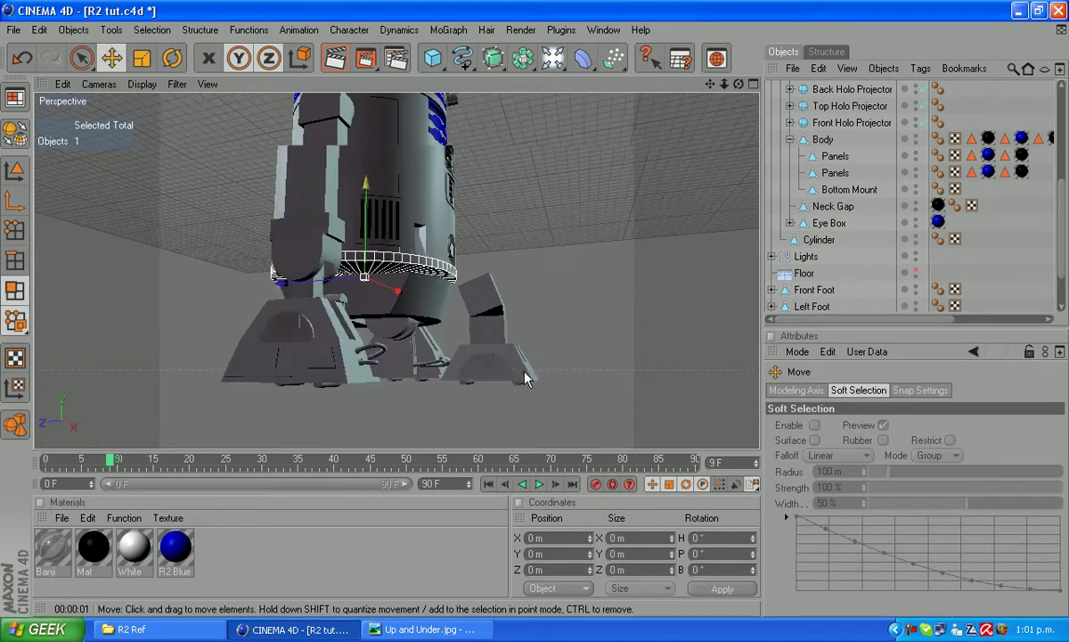
pyautogui.scroll(3, 524, 379)
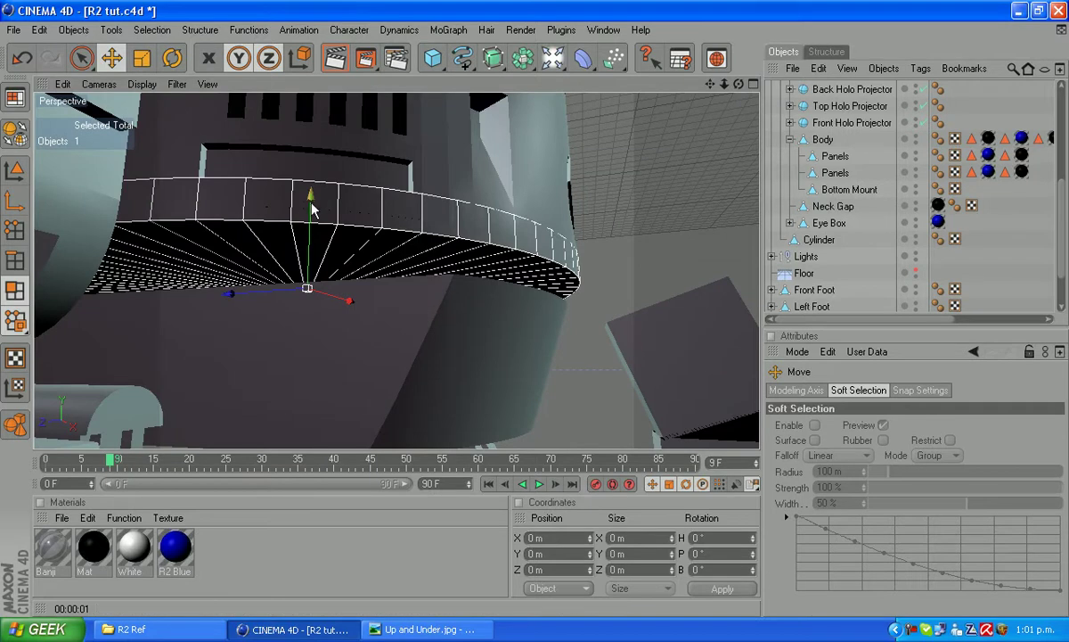
pyautogui.moveTo(310, 192); pyautogui.dragTo(313, 219)
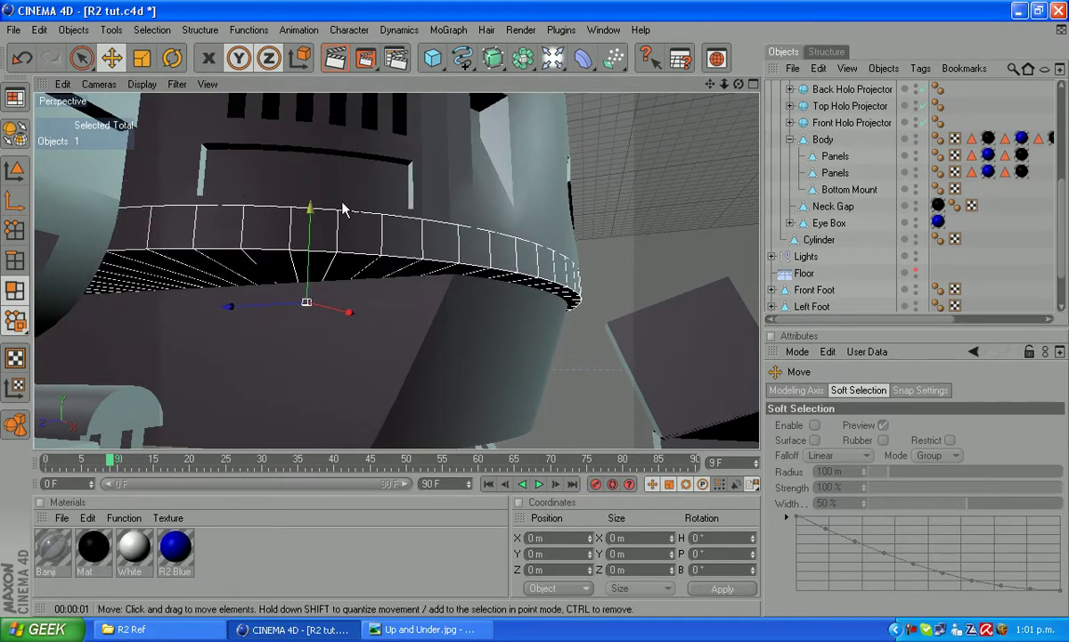
# Step: Select the top-level Boole and raise it slightly along Y to meet the cylinder
pyautogui.scroll(4, 814, 182)
pyautogui.click(772, 87)
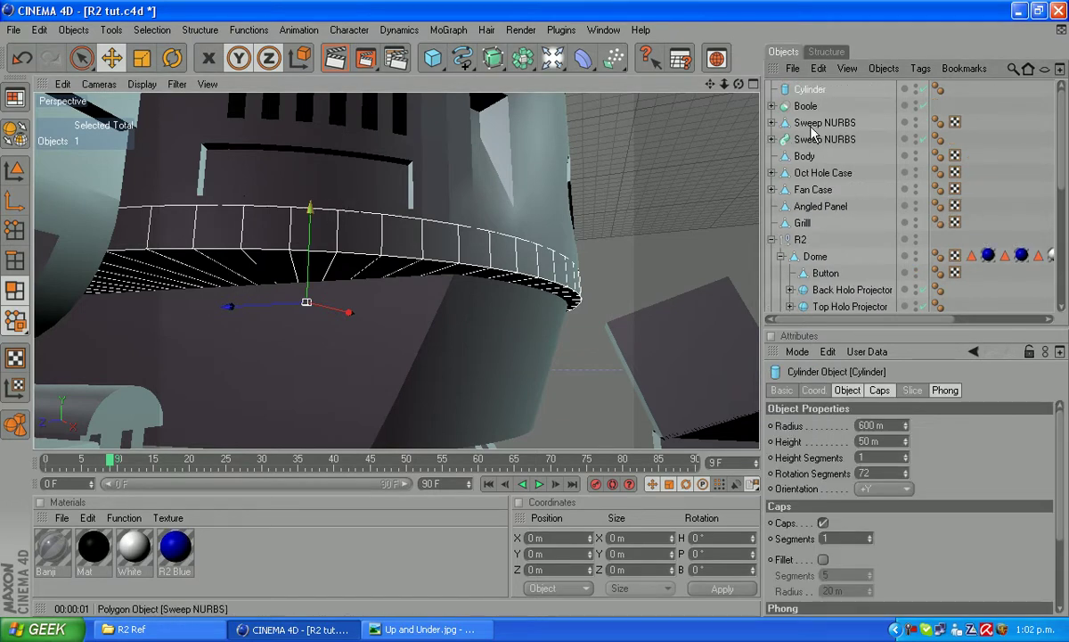
pyautogui.click(383, 225)
pyautogui.moveTo(309, 241); pyautogui.dragTo(309, 233)
# Step: Inspect the joint at the bottom of R2's body and compare it with the Up and Under.jpg reference photo
pyautogui.scroll(-3, 573, 294)
pyautogui.scroll(-2, 575, 301)
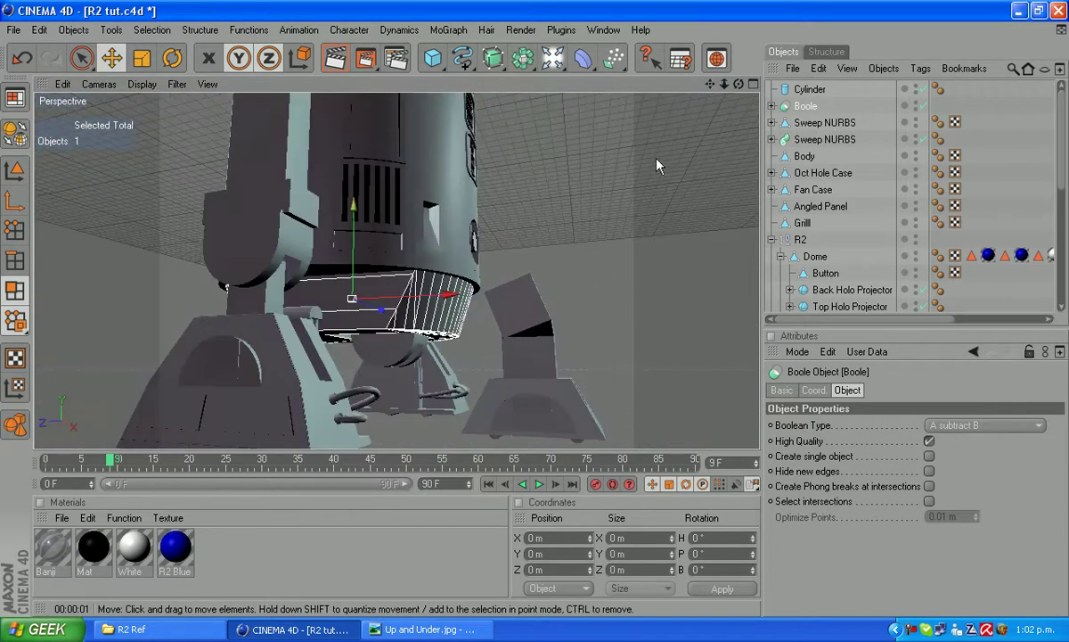
pyautogui.moveTo(738, 85); pyautogui.dragTo(338, 294)
pyautogui.moveTo(829, 53); pyautogui.dragTo(757, 93)
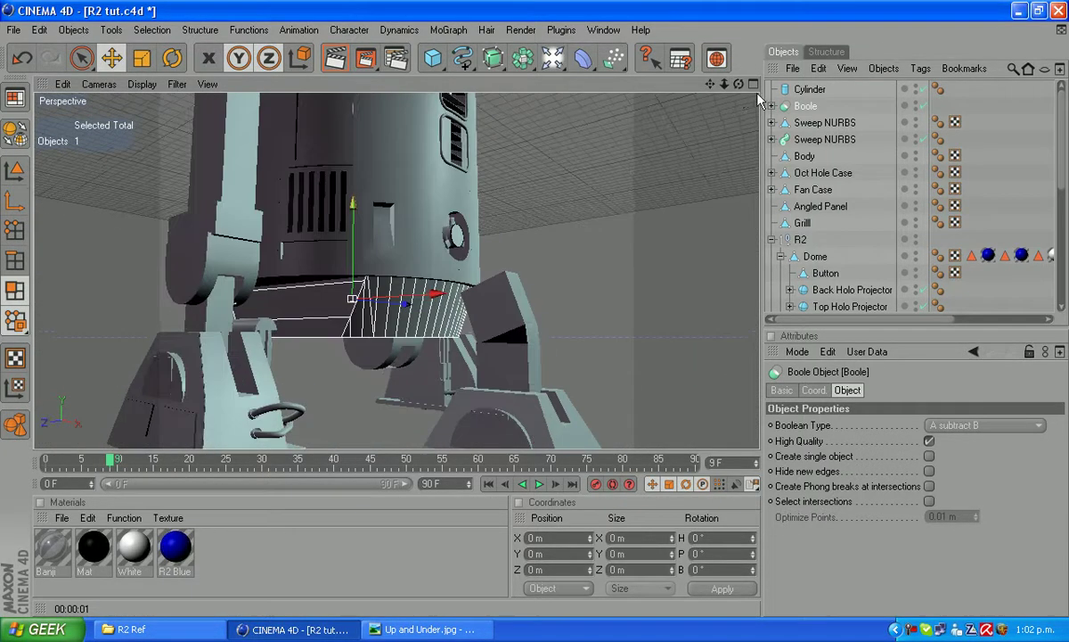
pyautogui.click(451, 631)
pyautogui.click(453, 633)
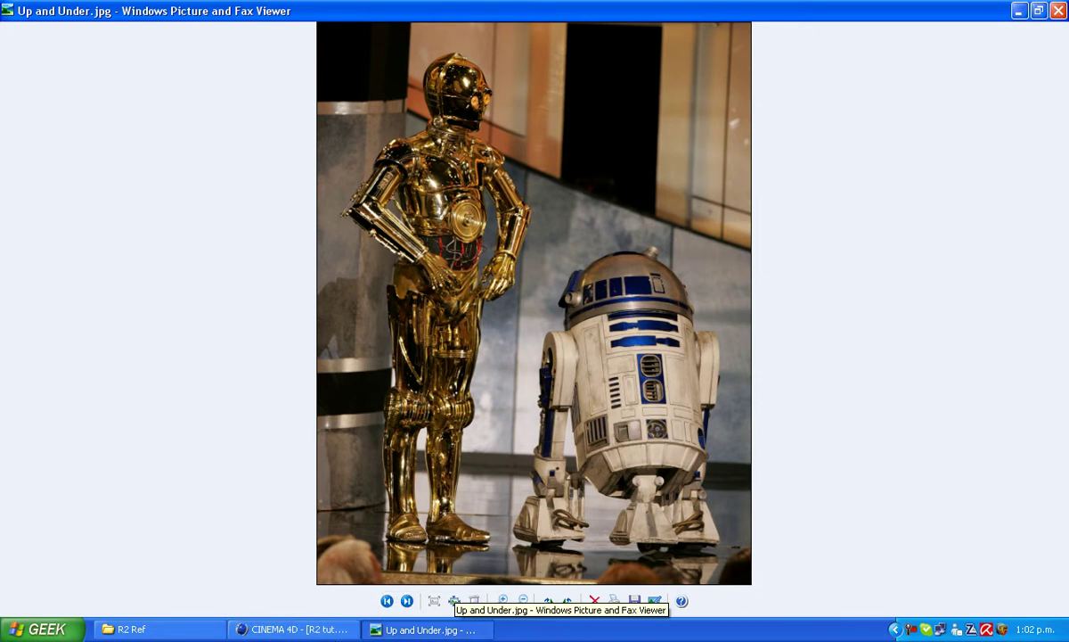
pyautogui.click(344, 630)
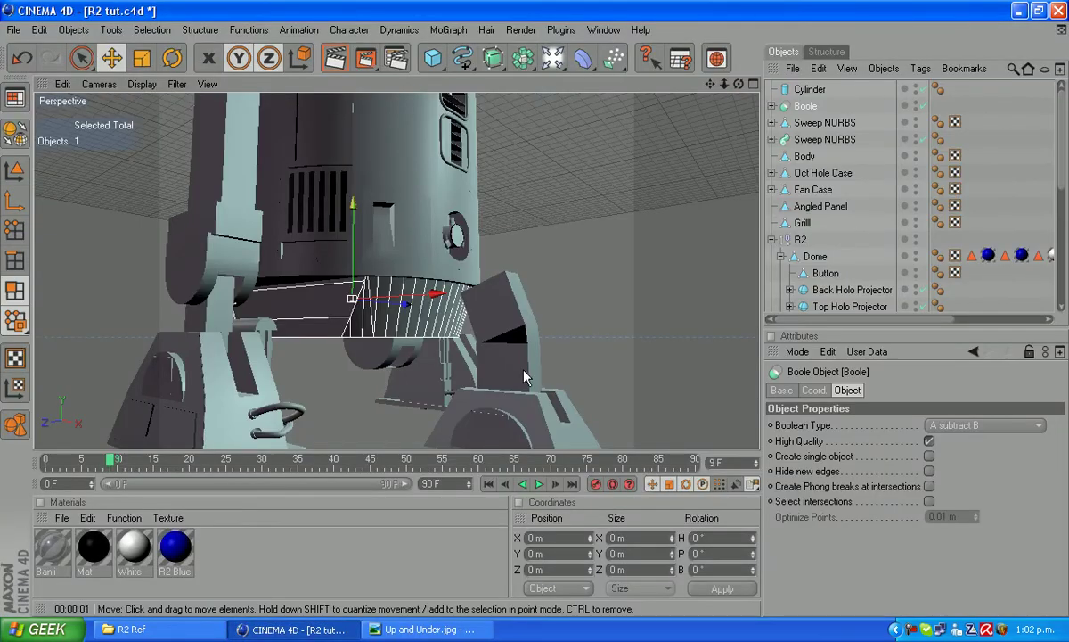